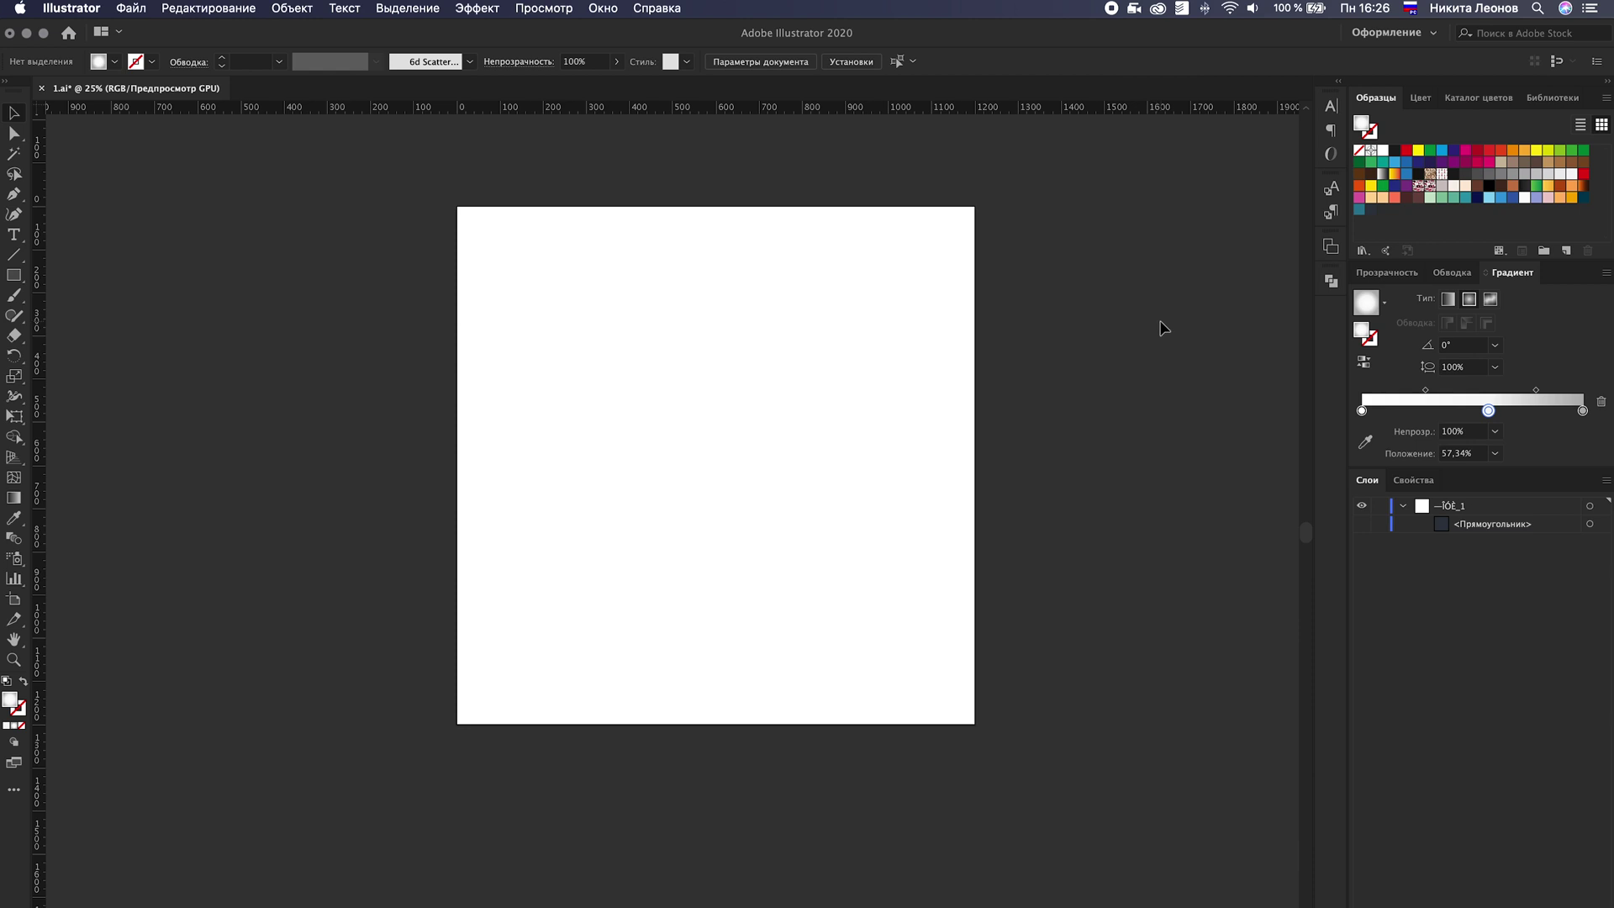
Step: Draw a circle about 688 px in diameter and place it near the centre of the artboard
drag(15, 283, 105, 320)
drag(712, 437, 860, 560)
key(v)
drag(775, 461, 792, 492)
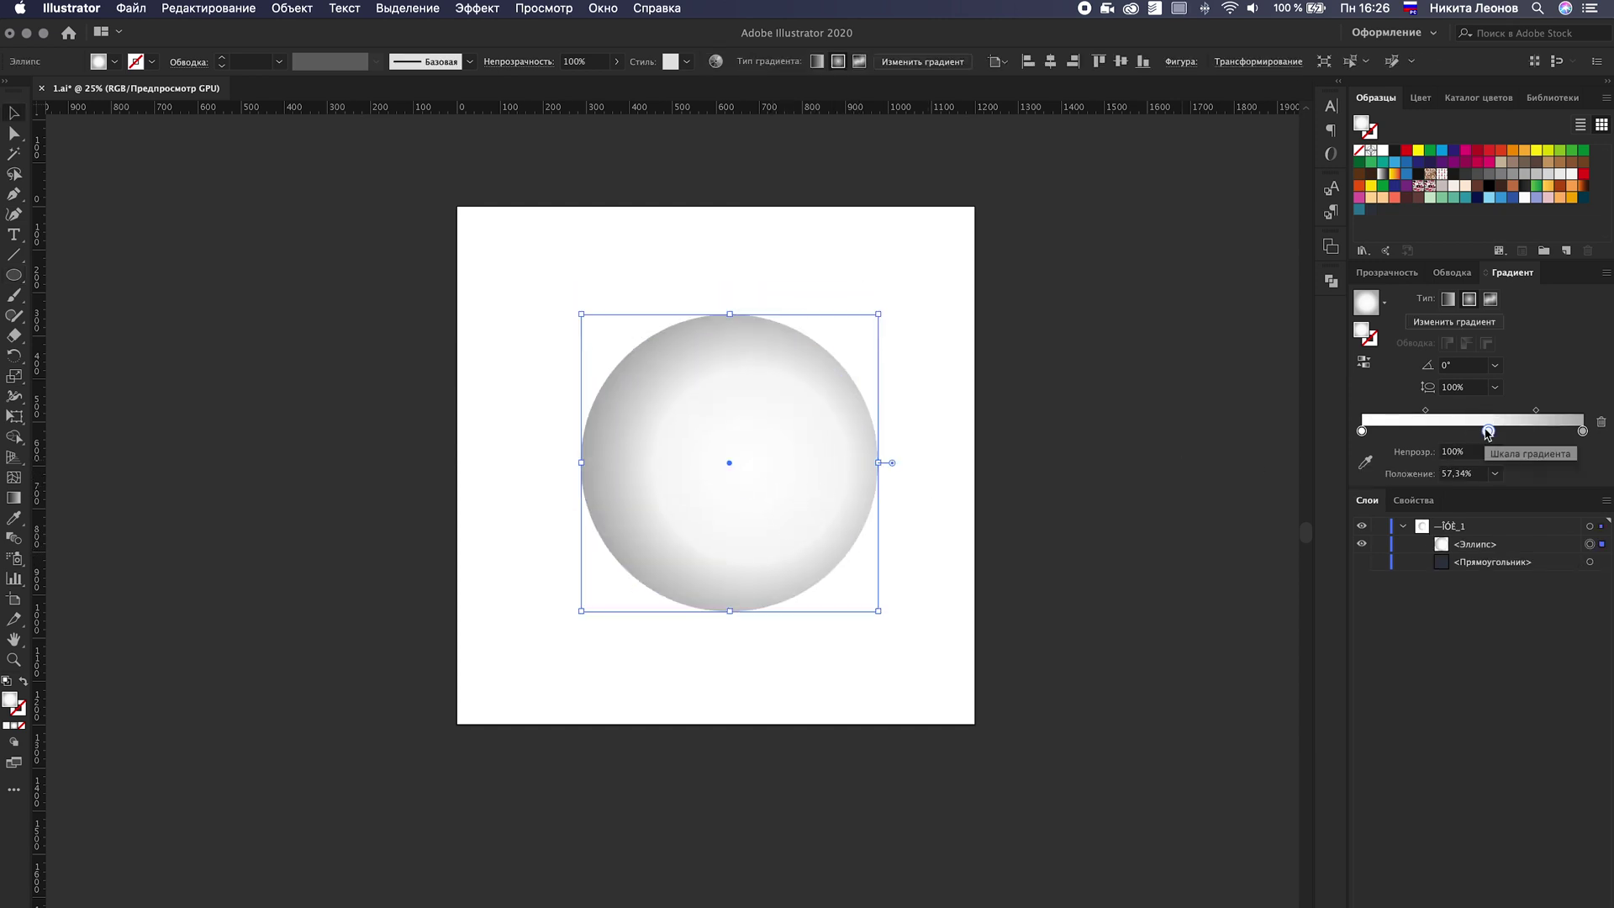
Step: Replace the circle's gradient with a solid light grey fill
click(1363, 431)
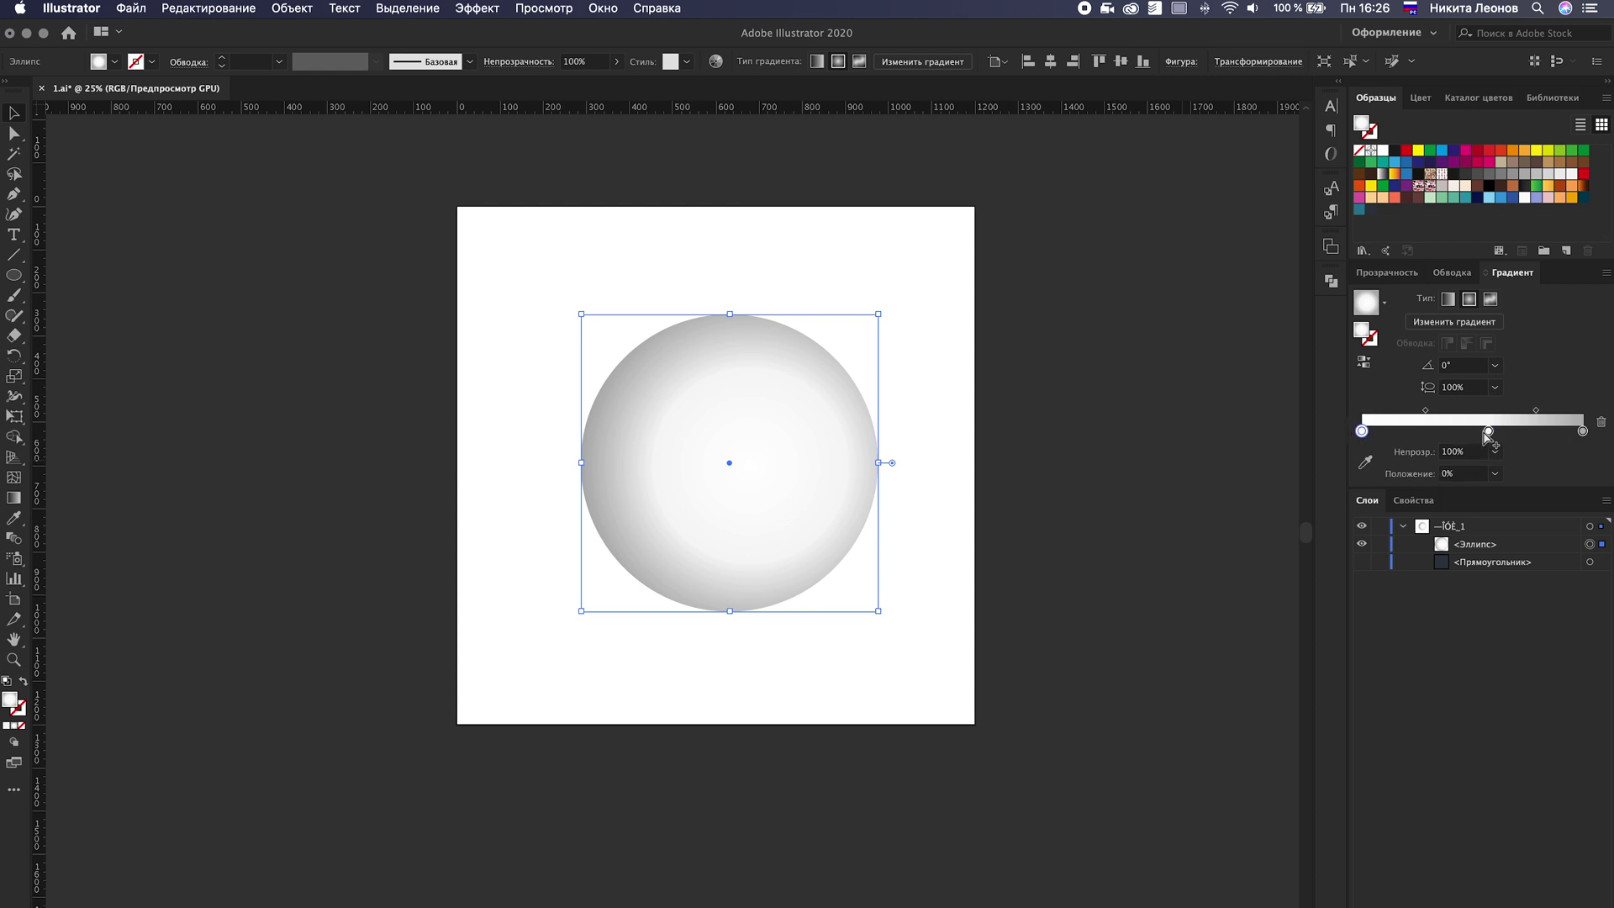
click(1489, 431)
click(1561, 178)
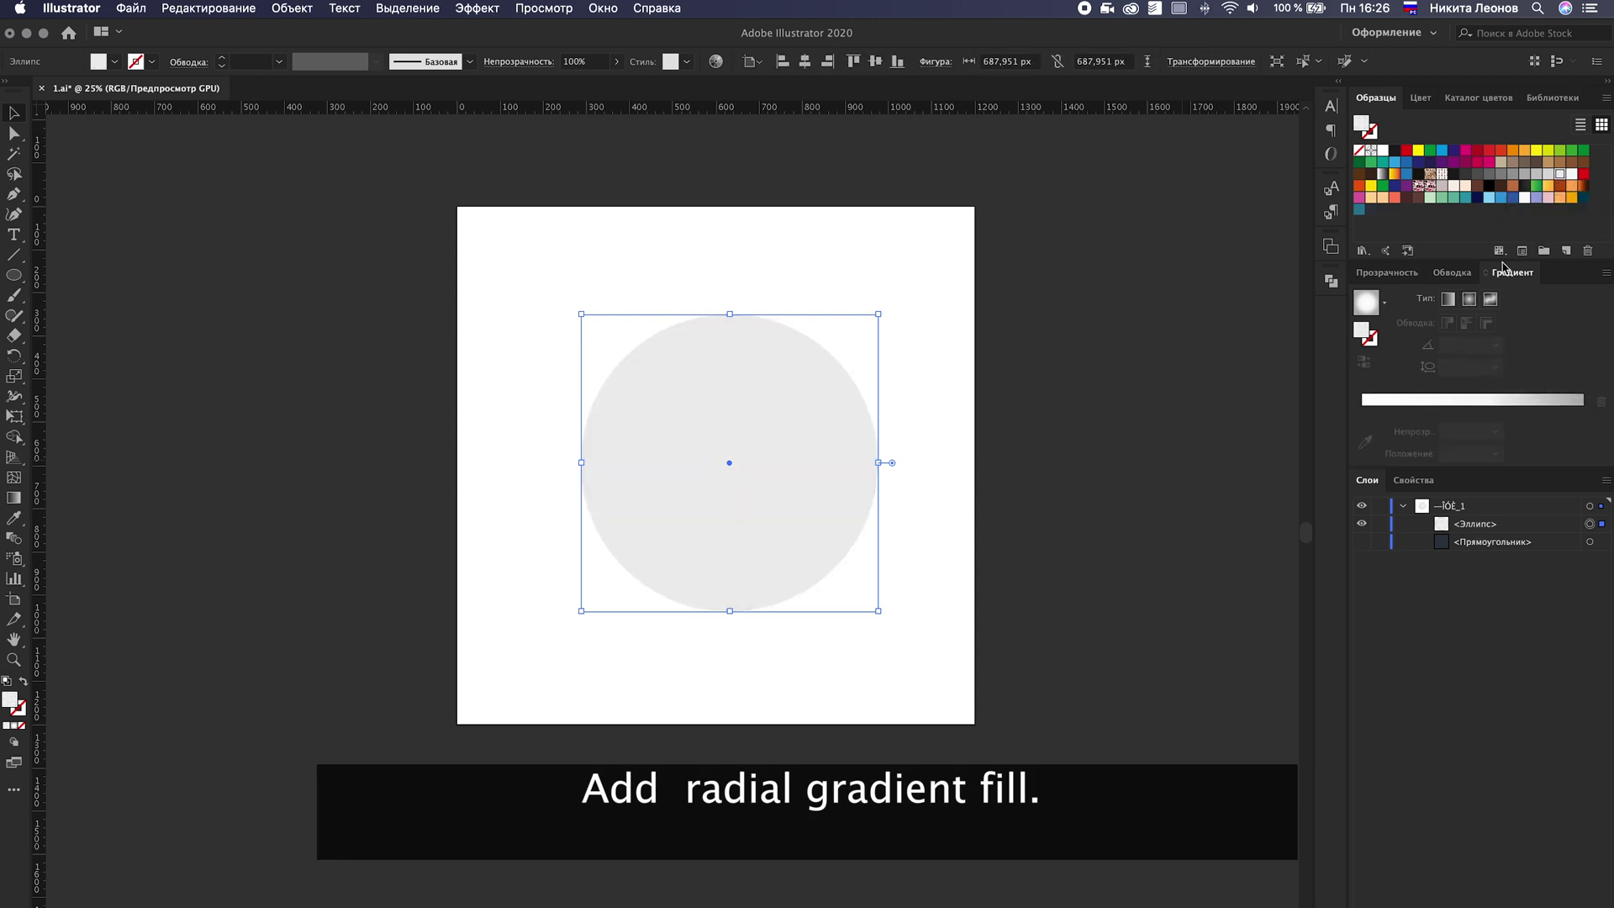
Step: Fill the circle with a radial gradient from white to medium grey, with the midpoint shifted towards the grey end
click(1385, 177)
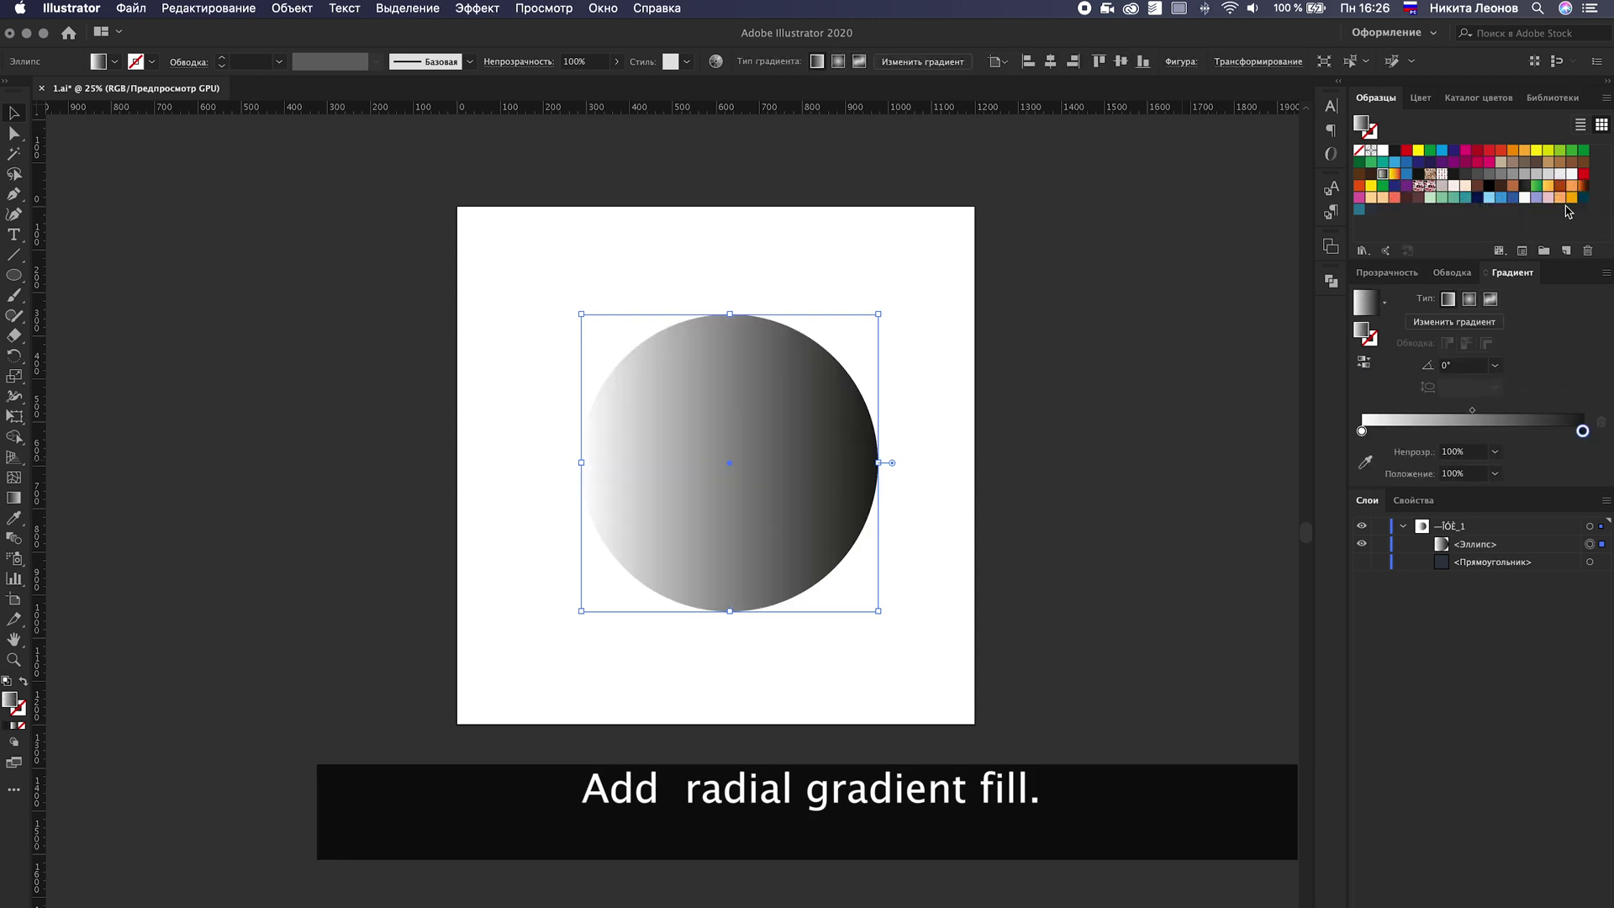
drag(1553, 181, 1583, 432)
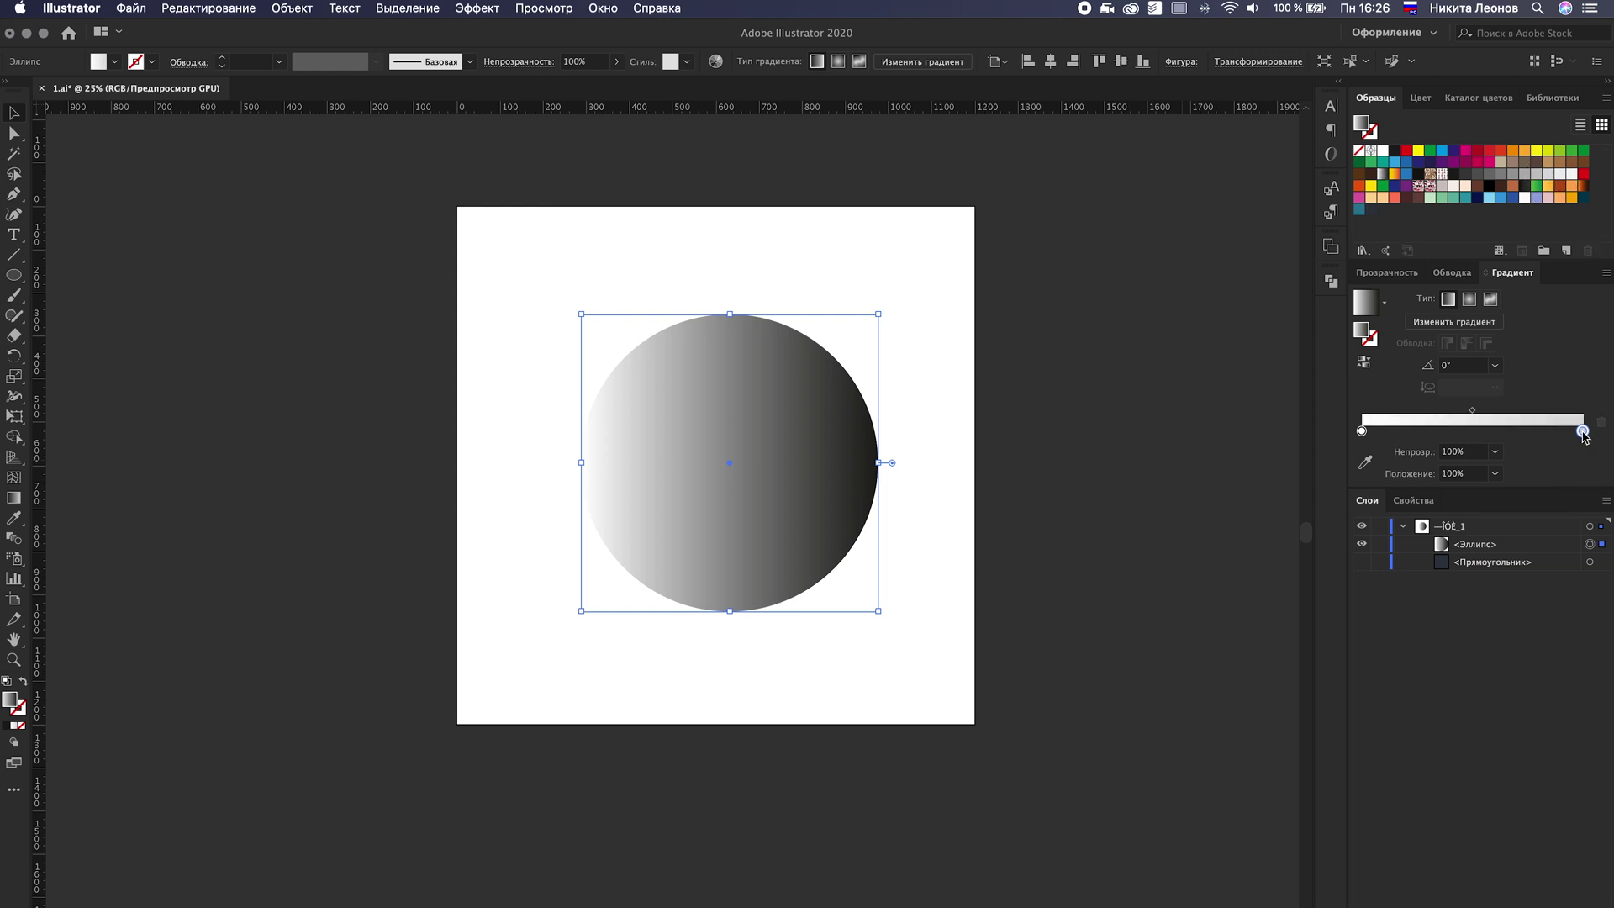
click(1470, 300)
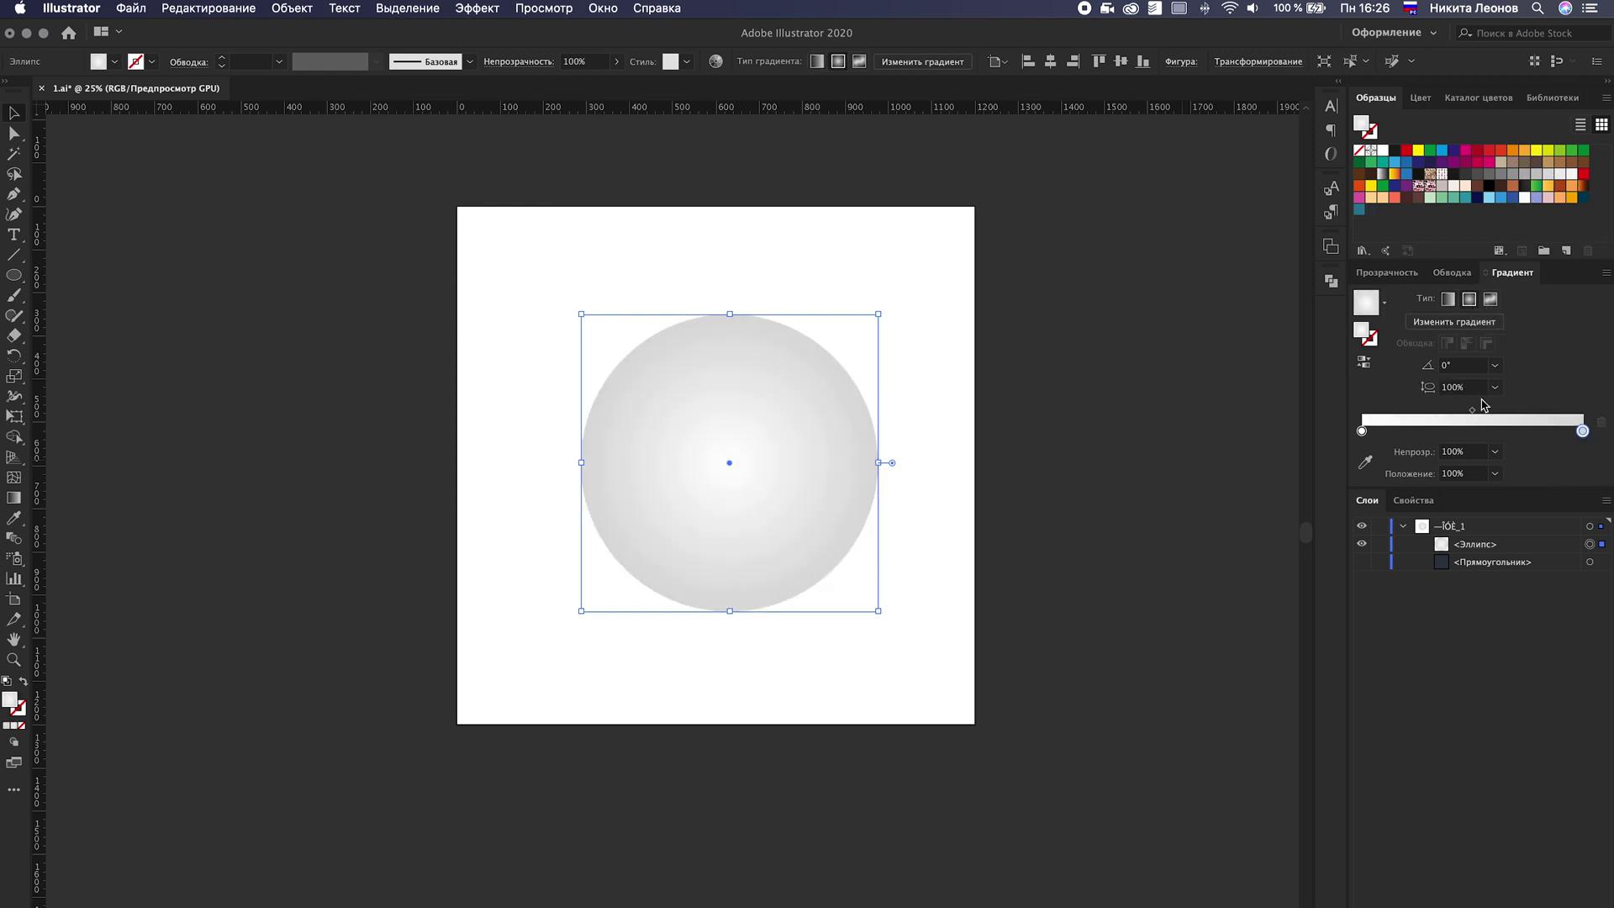
drag(1474, 415, 1506, 415)
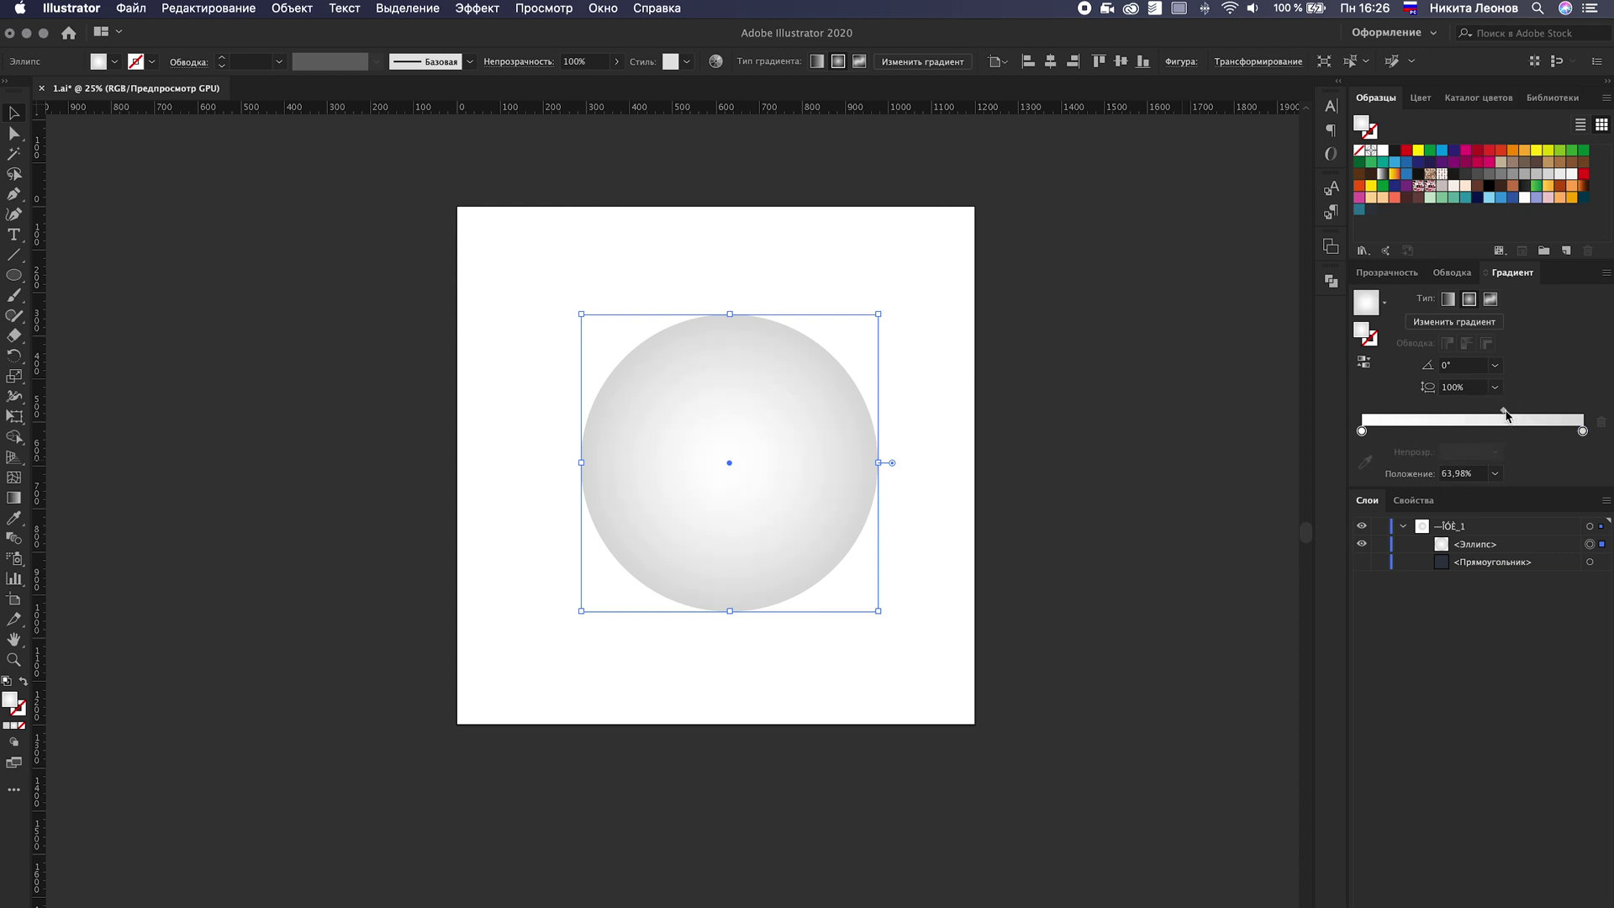
drag(1505, 182, 1583, 432)
drag(1526, 178, 1585, 434)
Step: Shift the radial gradient's centre slightly down and to the right within the circle, and lock the circle
click(13, 498)
mouse_move(833, 461)
mouse_down()
mouse_move(870, 471)
mouse_move(830, 476)
mouse_up()
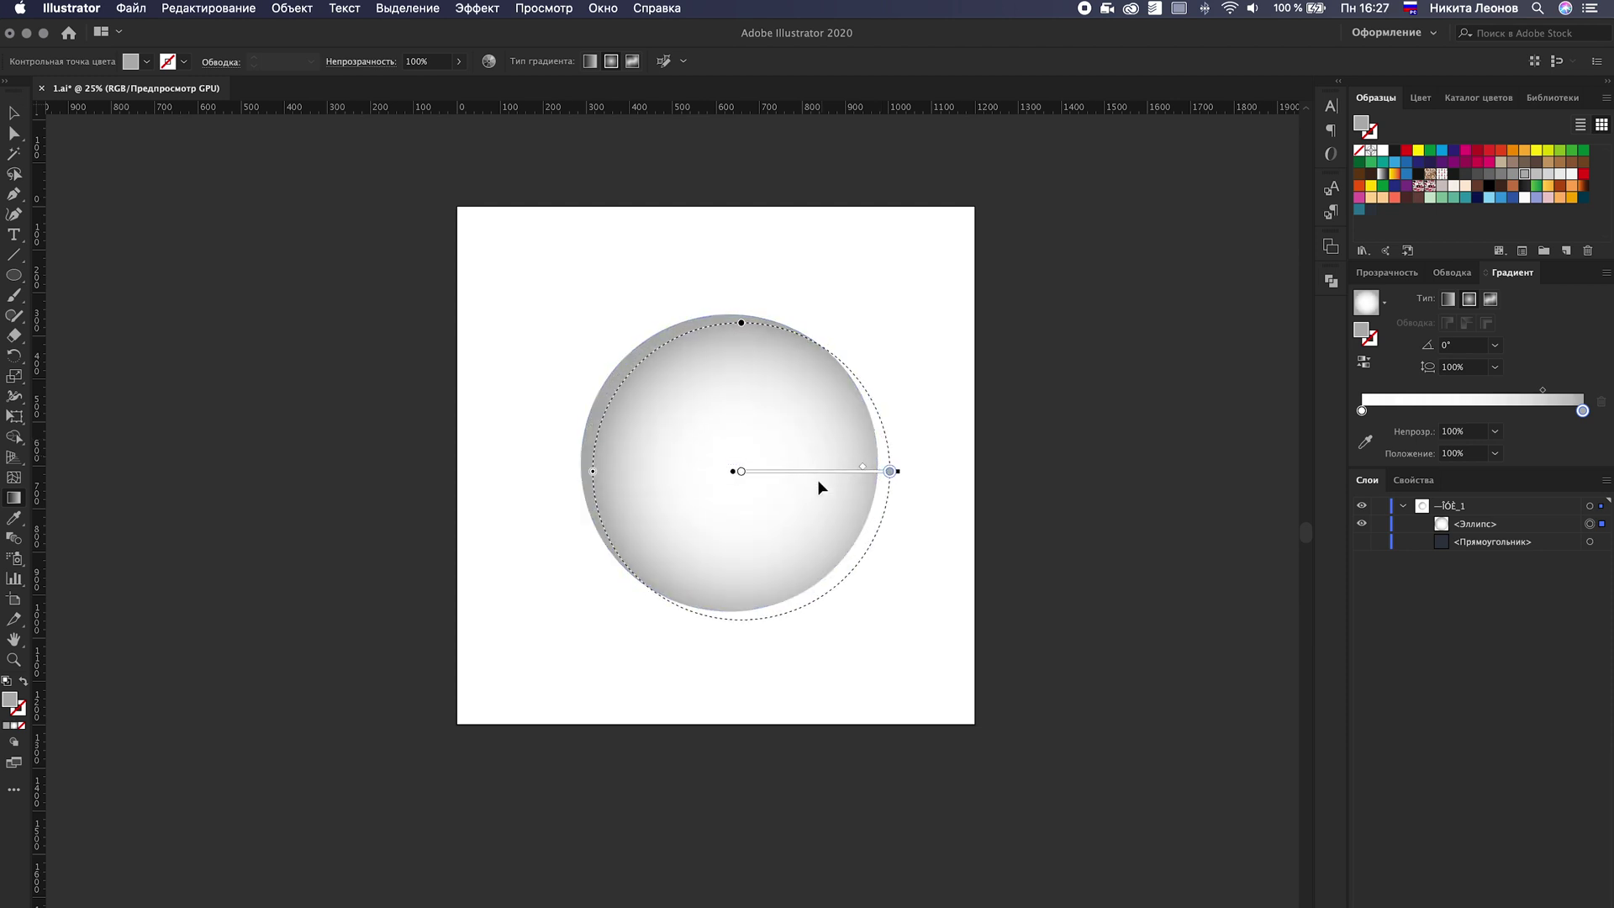
click(15, 115)
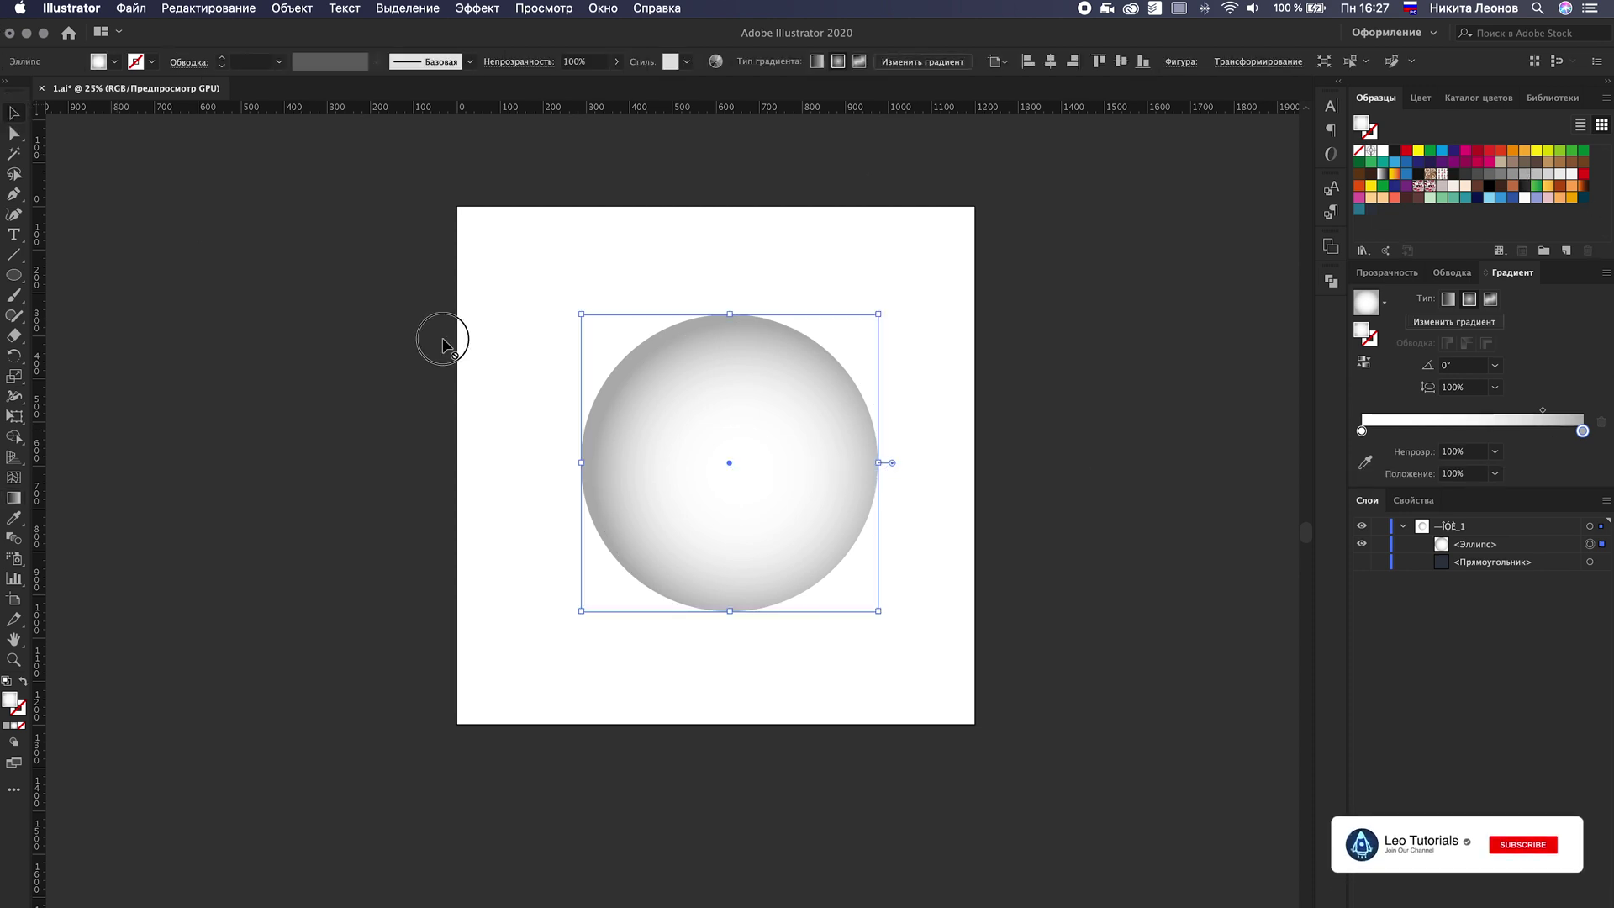
click(547, 400)
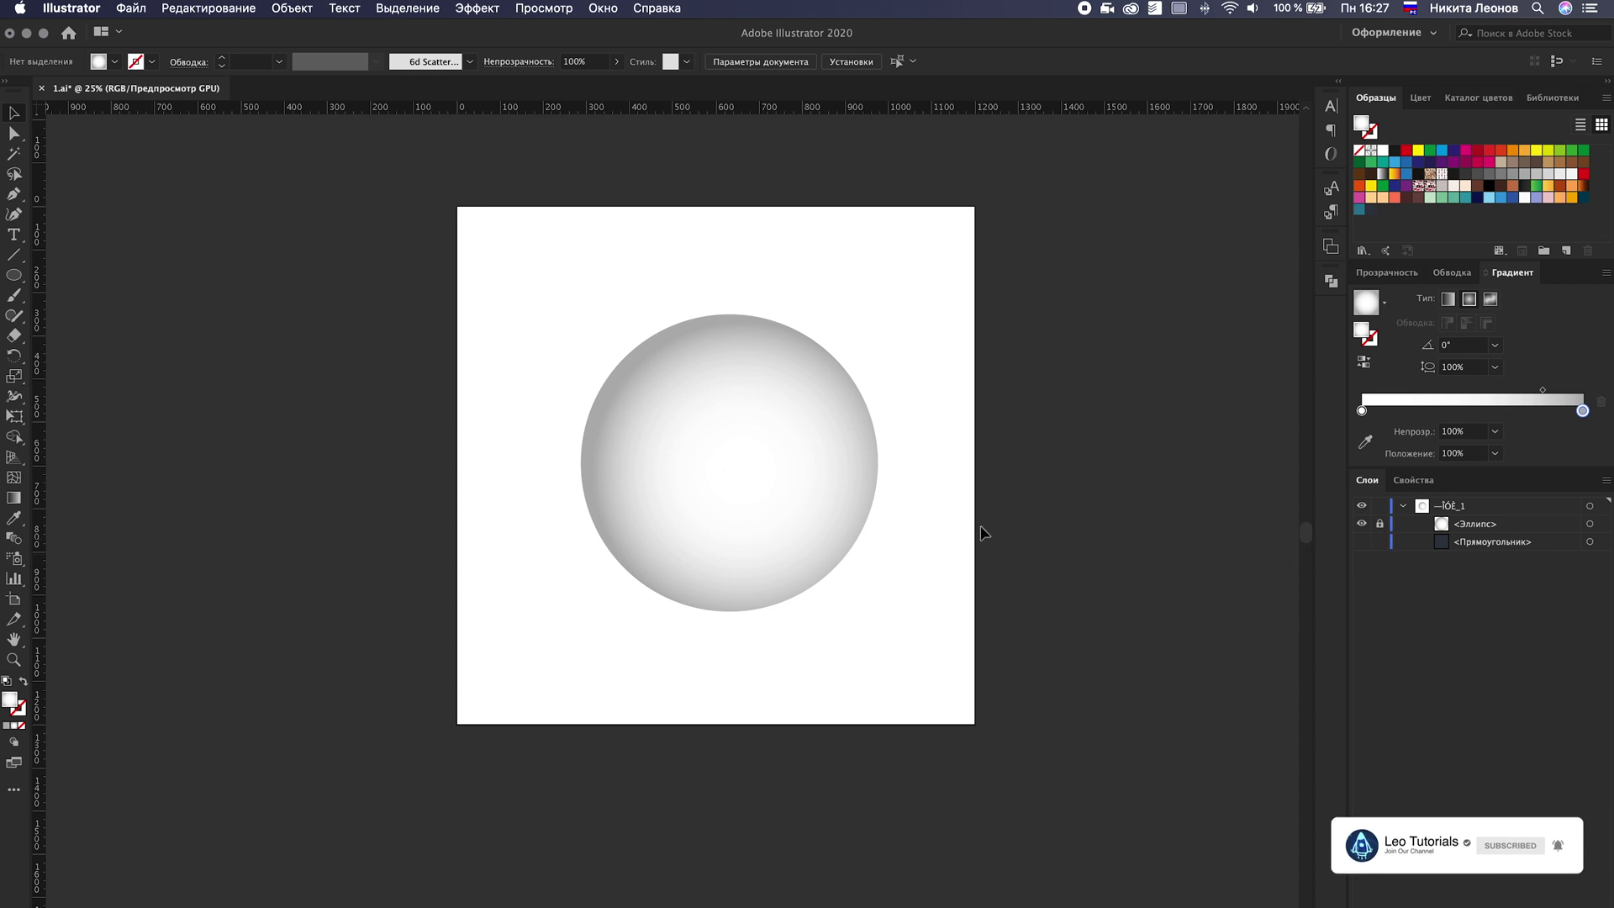
Step: Draw a vertical rounded rectangle about 21 × 715 px over the circle's left part and fill it with dark navy
scroll(821, 434, up, 1)
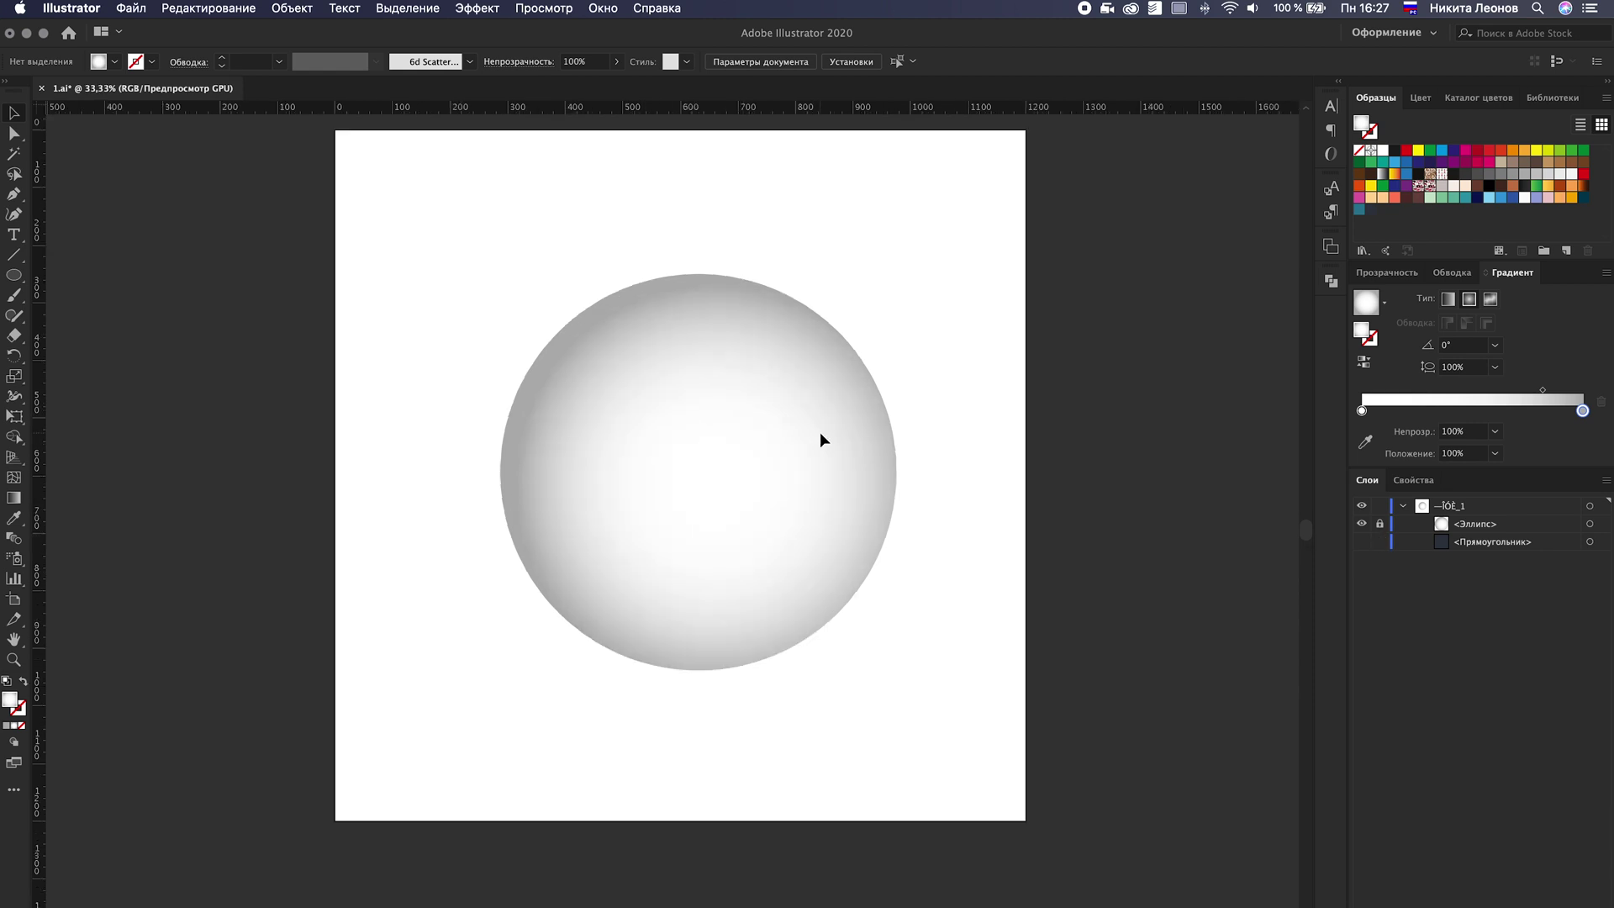
scroll(829, 427, up, 1)
drag(10, 277, 76, 296)
scroll(760, 375, down, 1)
drag(544, 271, 555, 682)
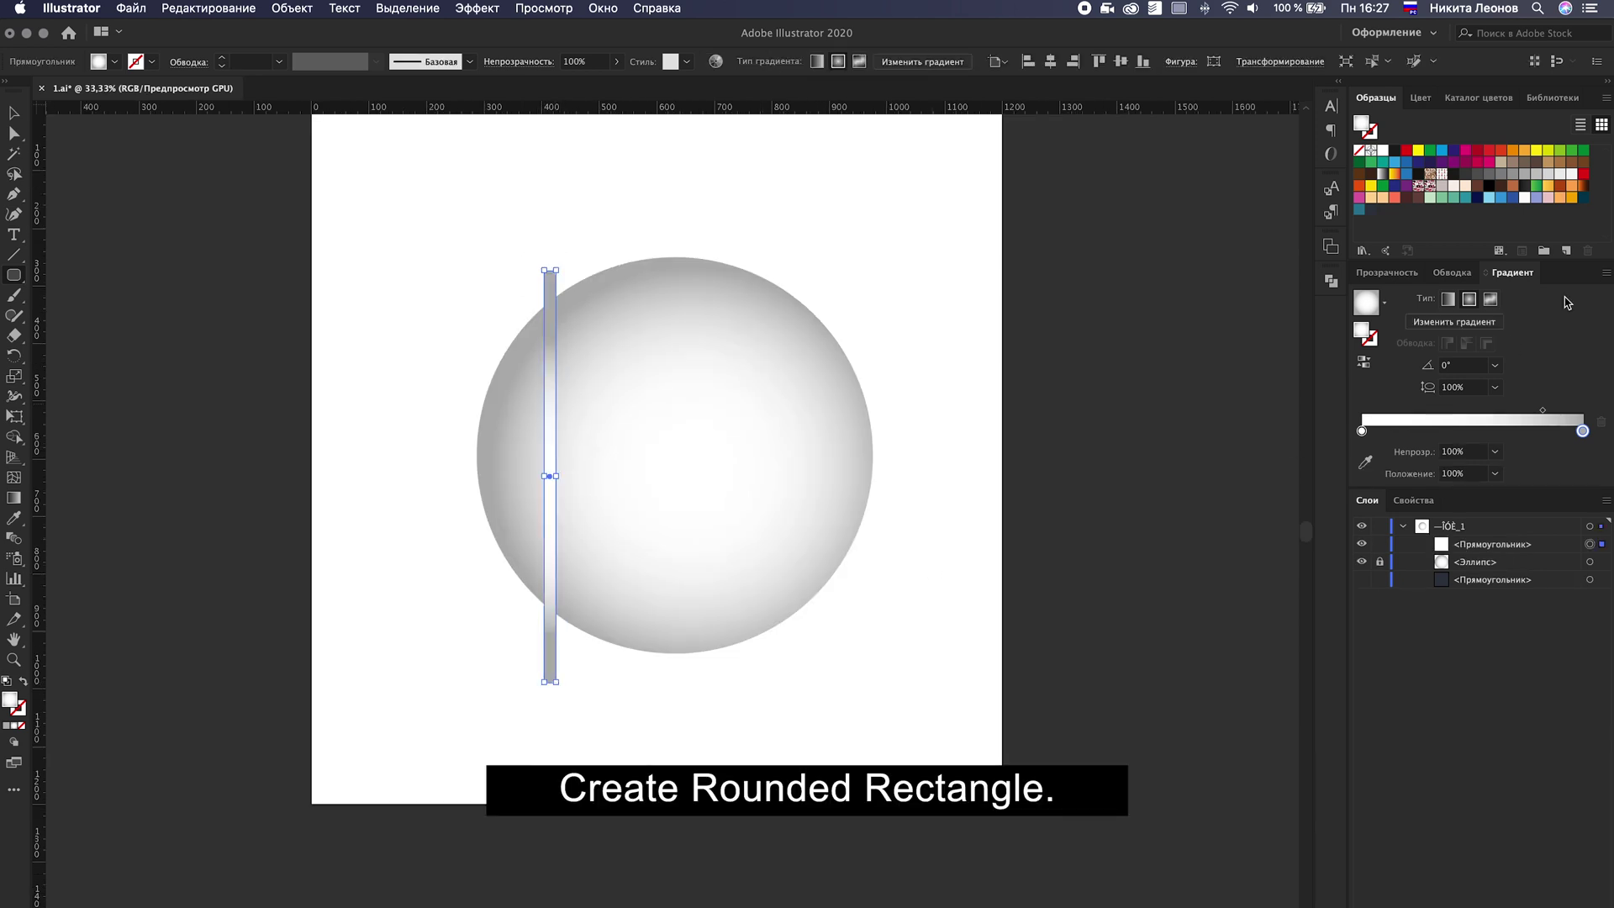
click(1371, 210)
key(v)
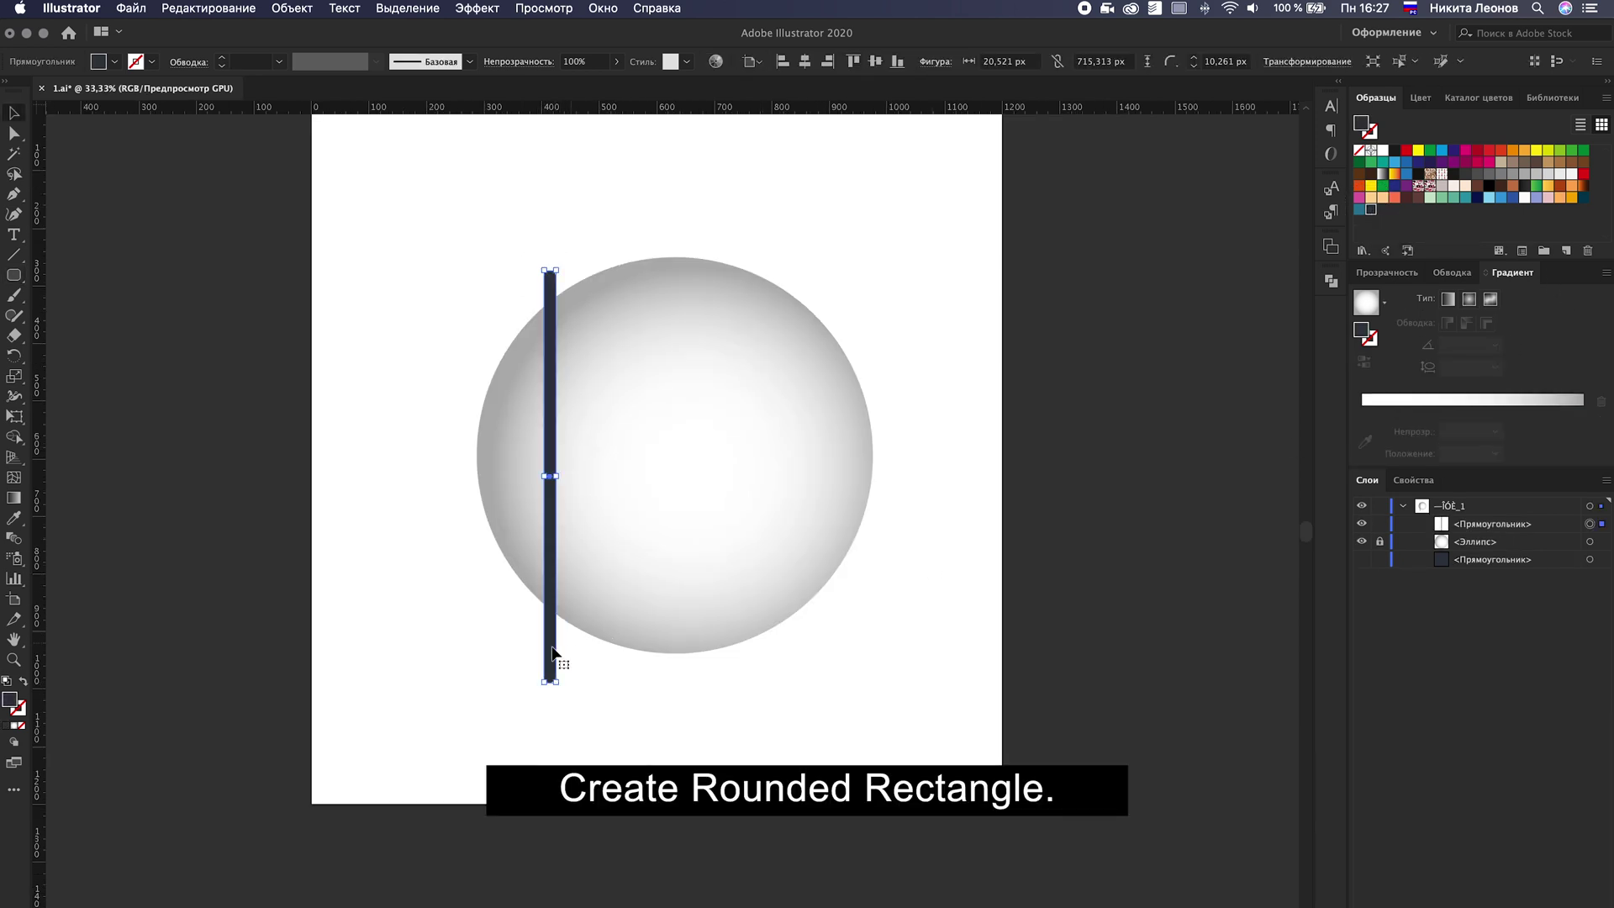
Step: Square off the dark bar's corners and make the bar slightly narrower
scroll(507, 508, up, 1)
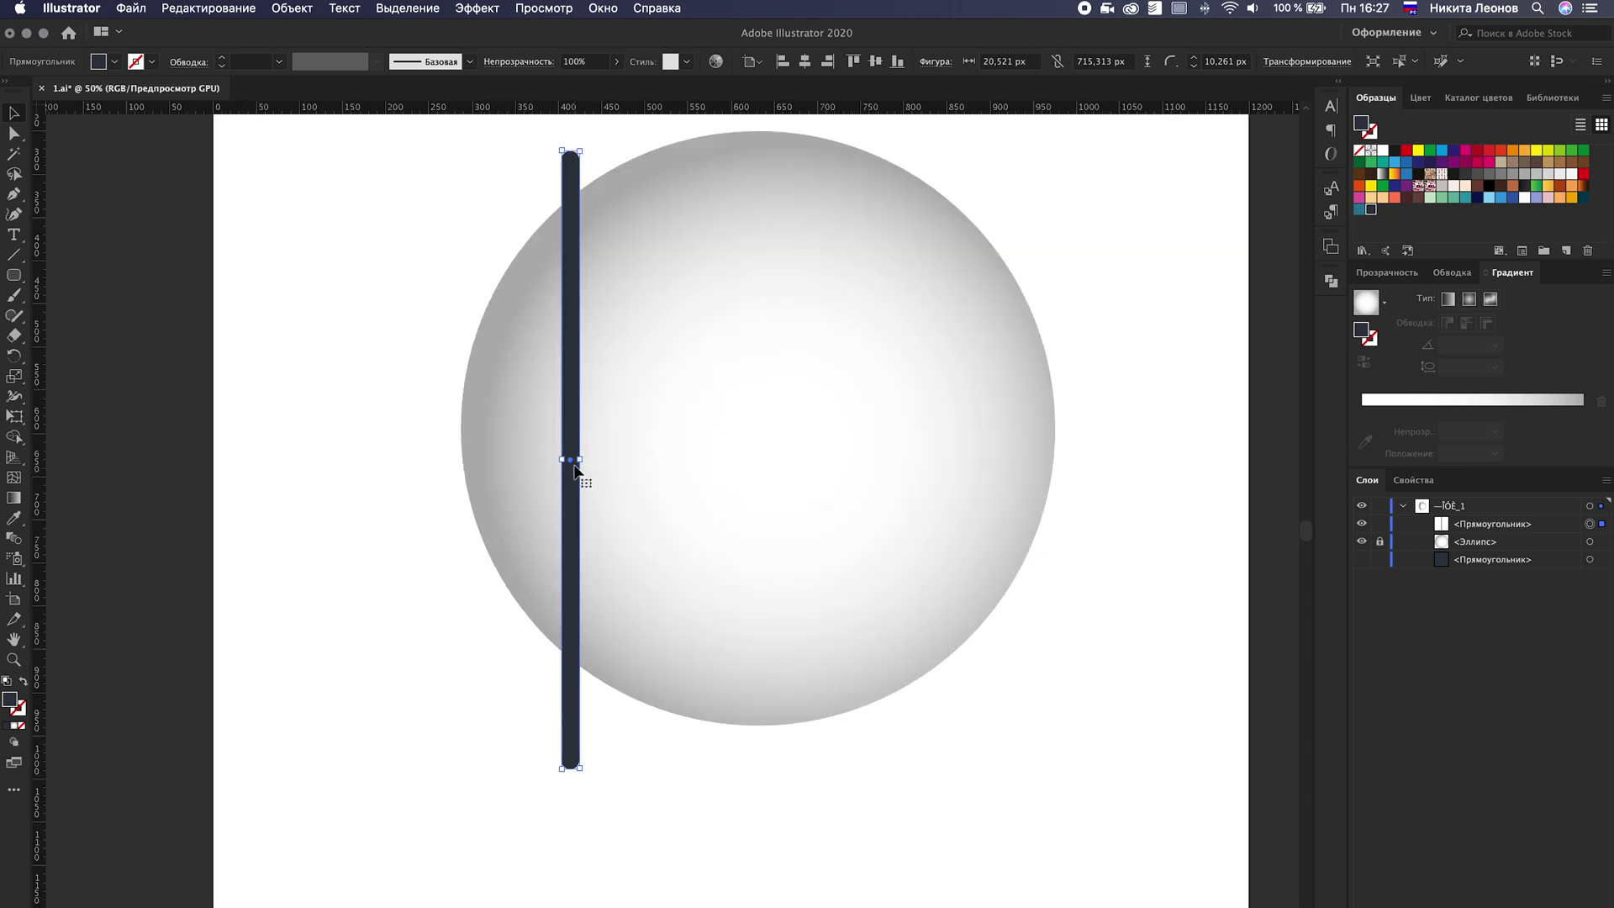
drag(586, 461, 580, 460)
scroll(566, 180, up, 2)
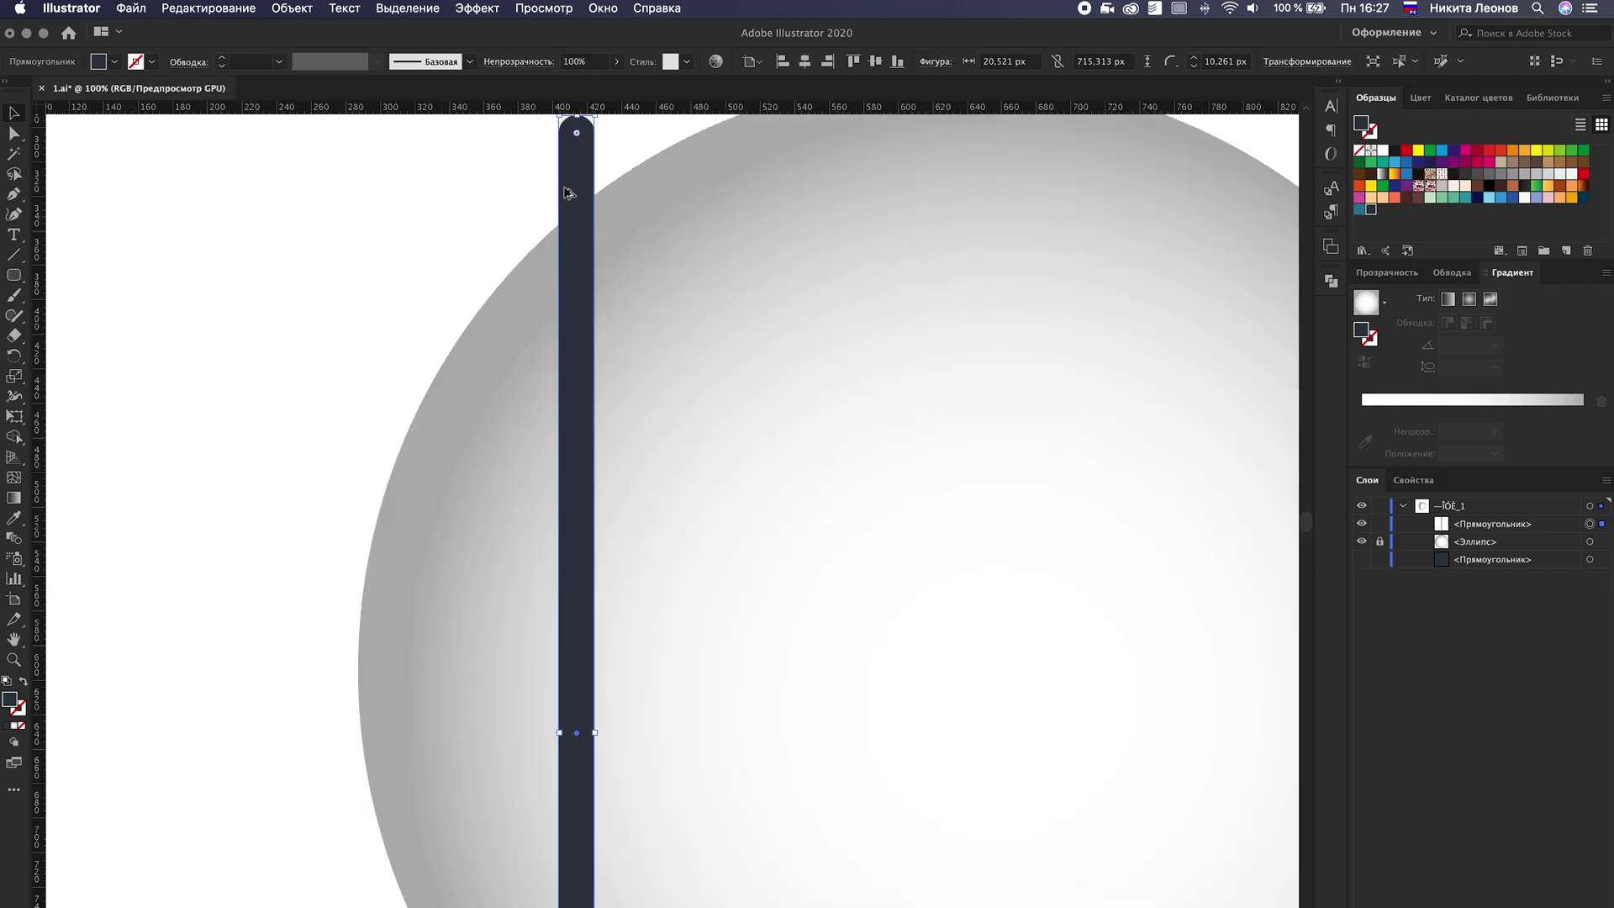
scroll(586, 167, up, 1)
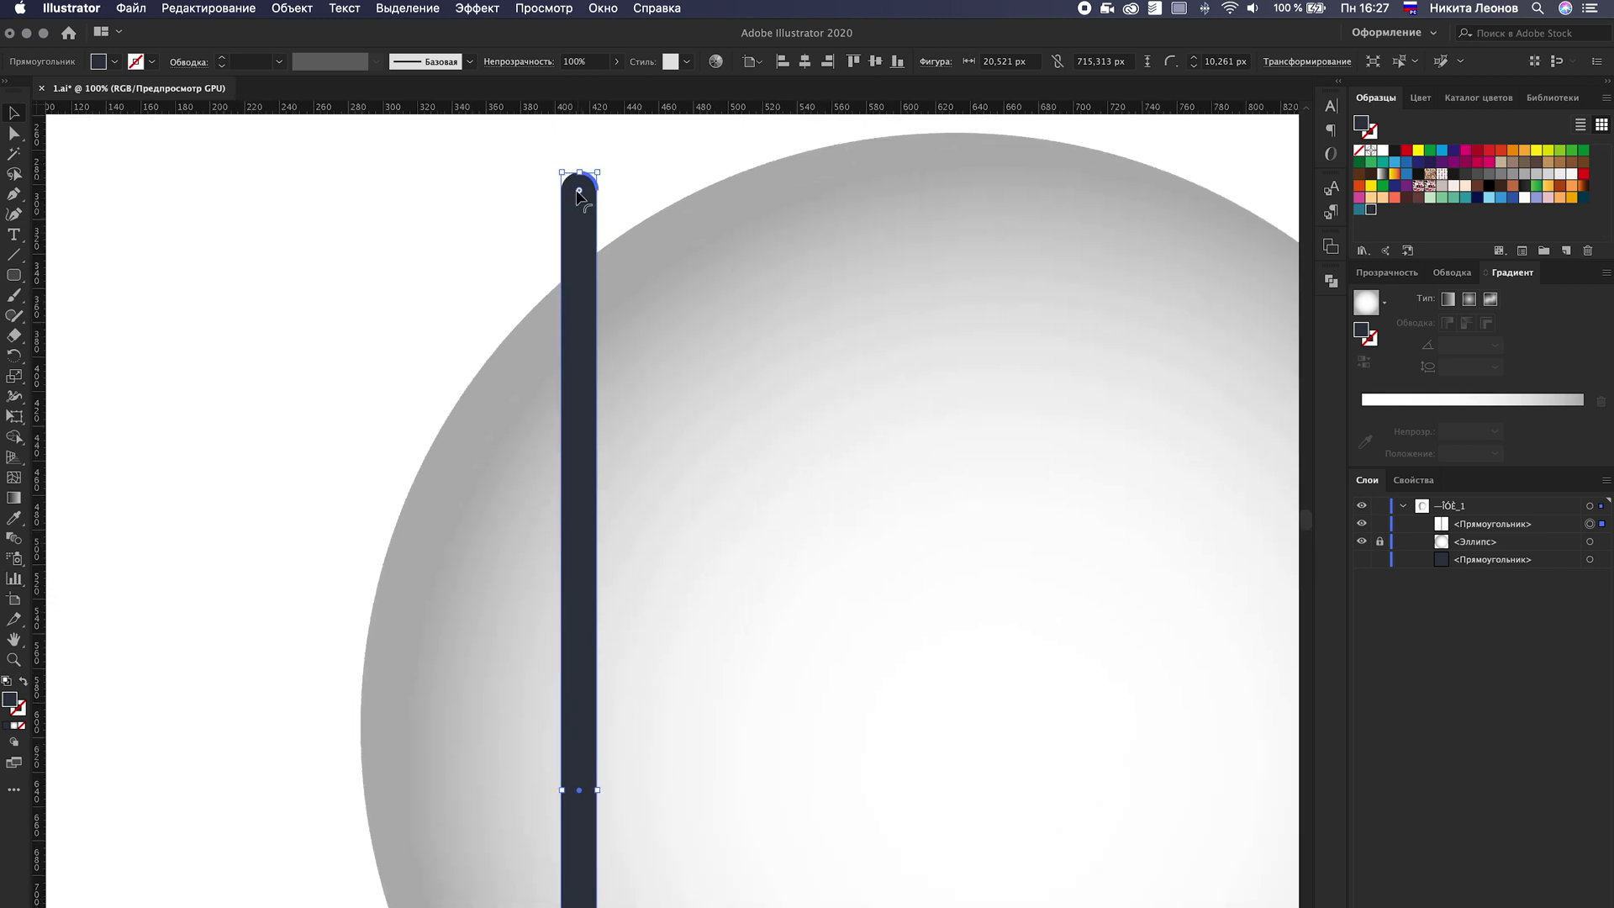
drag(578, 192, 581, 176)
drag(597, 790, 590, 791)
click(375, 210)
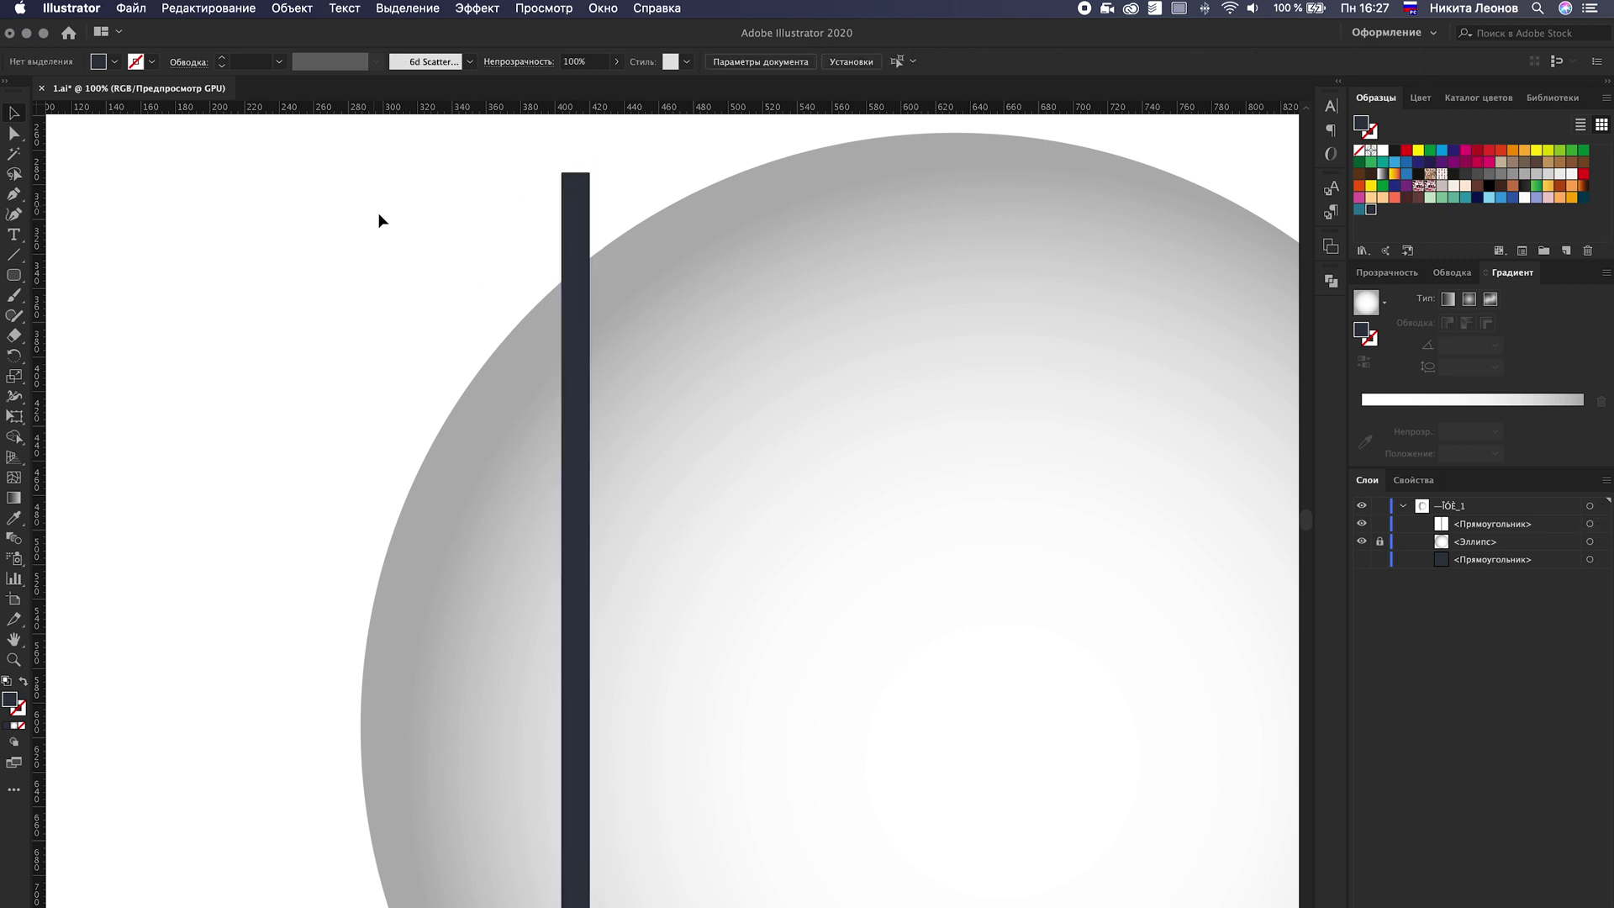
Step: Move the dark bar slightly to the left over the circle
scroll(379, 214, down, 2)
drag(478, 383, 471, 351)
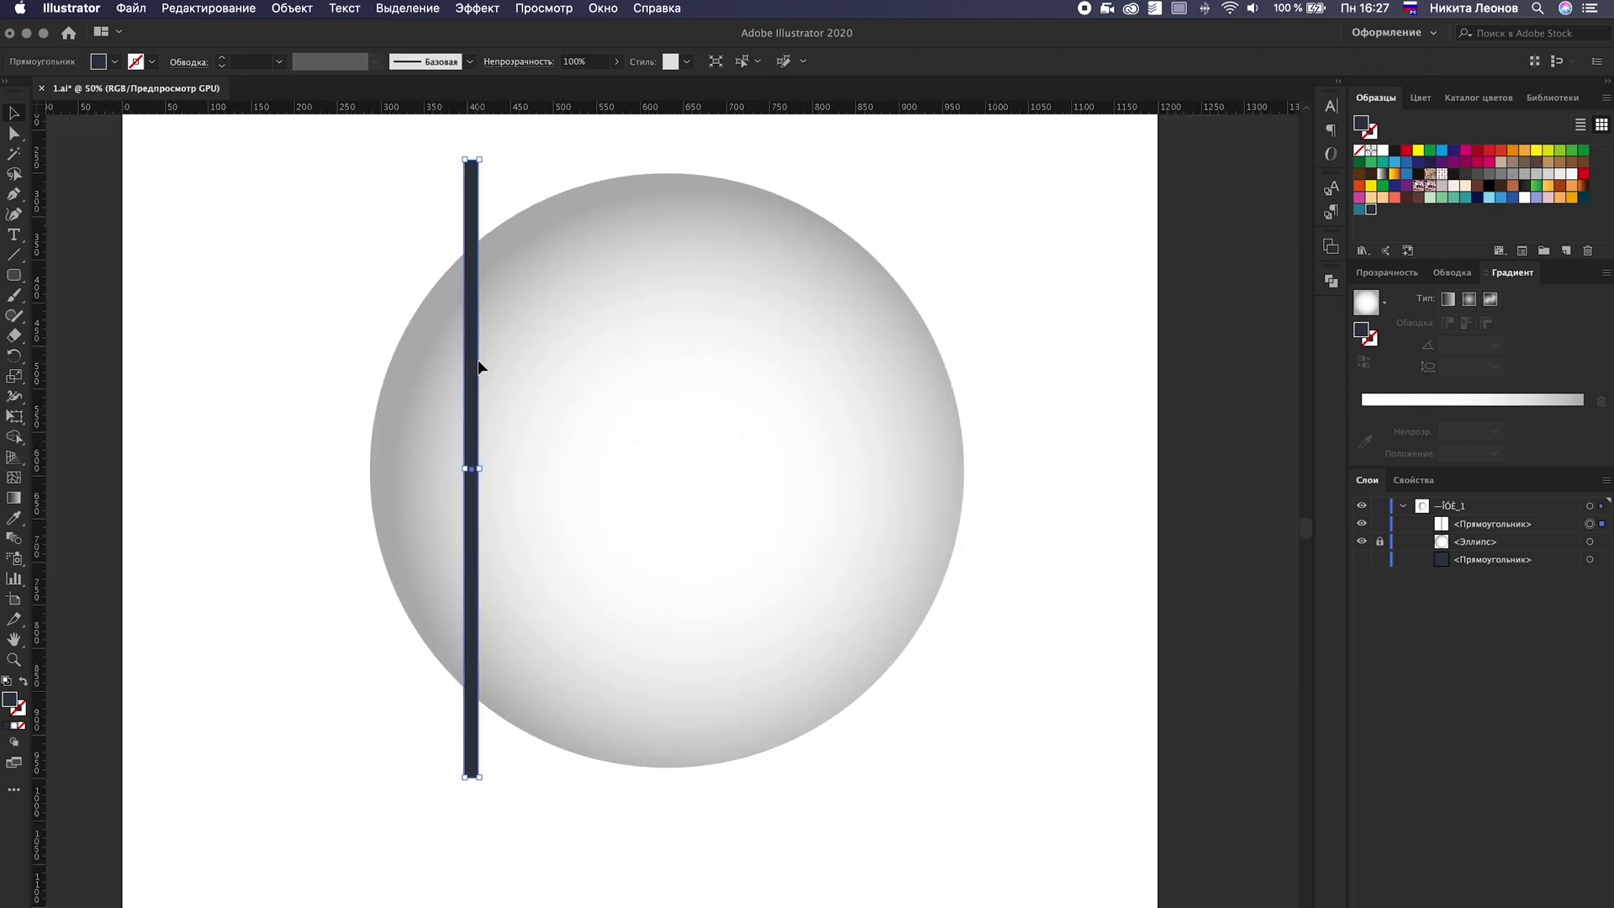
click(338, 261)
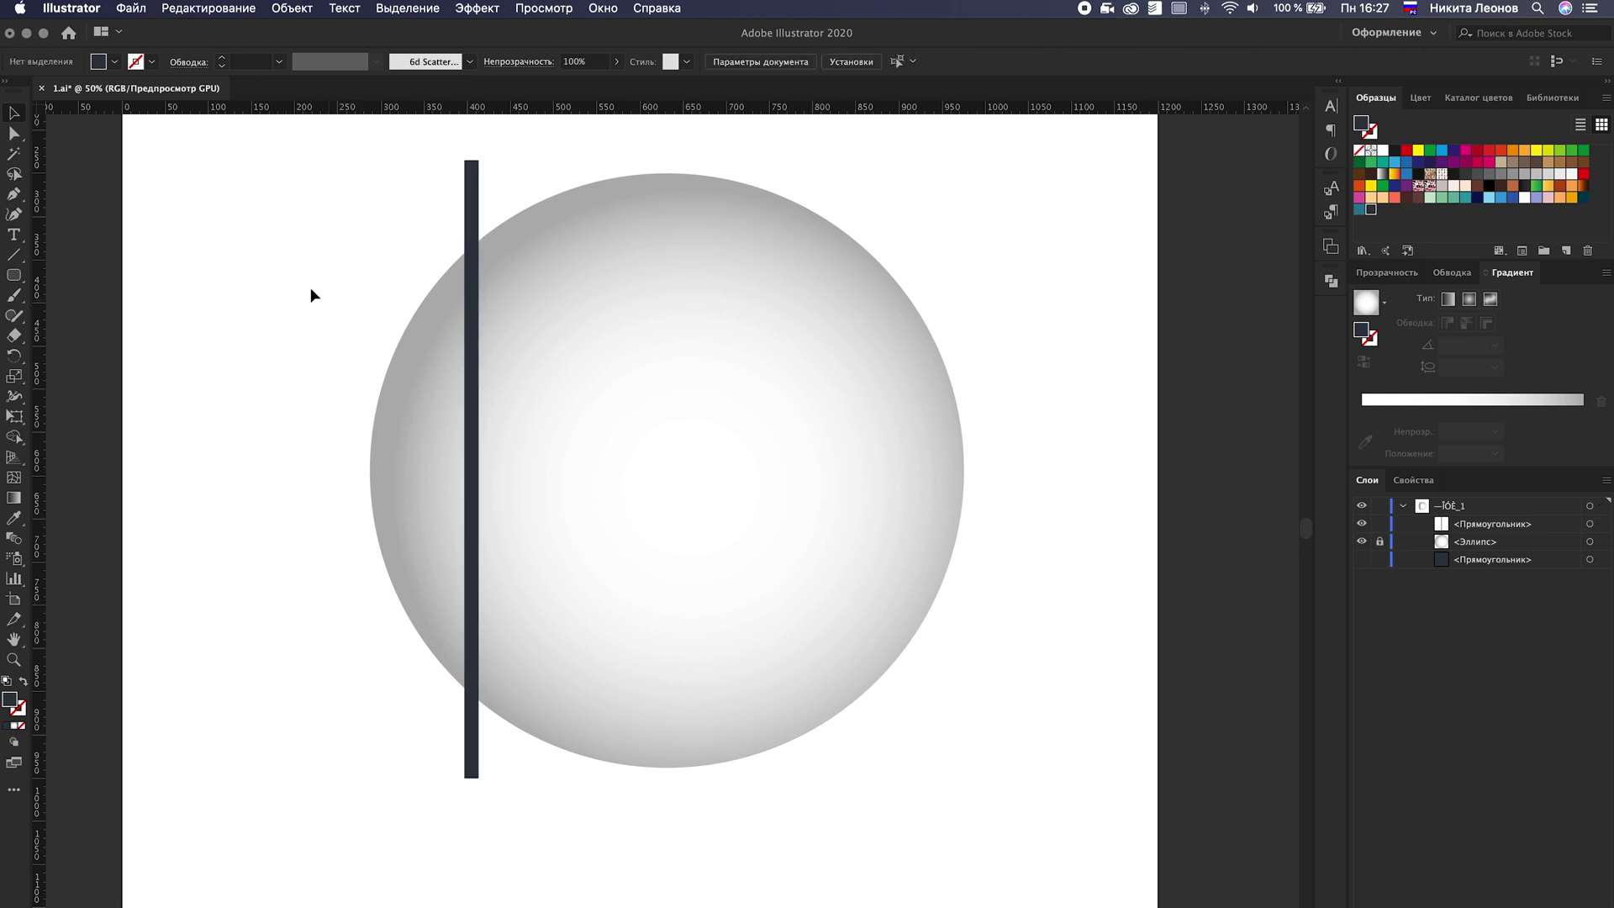
Step: Draw a dark red rounded rectangle about 15 × 73 px beside the bar and tilt it diagonally, upper end to the left
click(13, 274)
scroll(415, 309, up, 1)
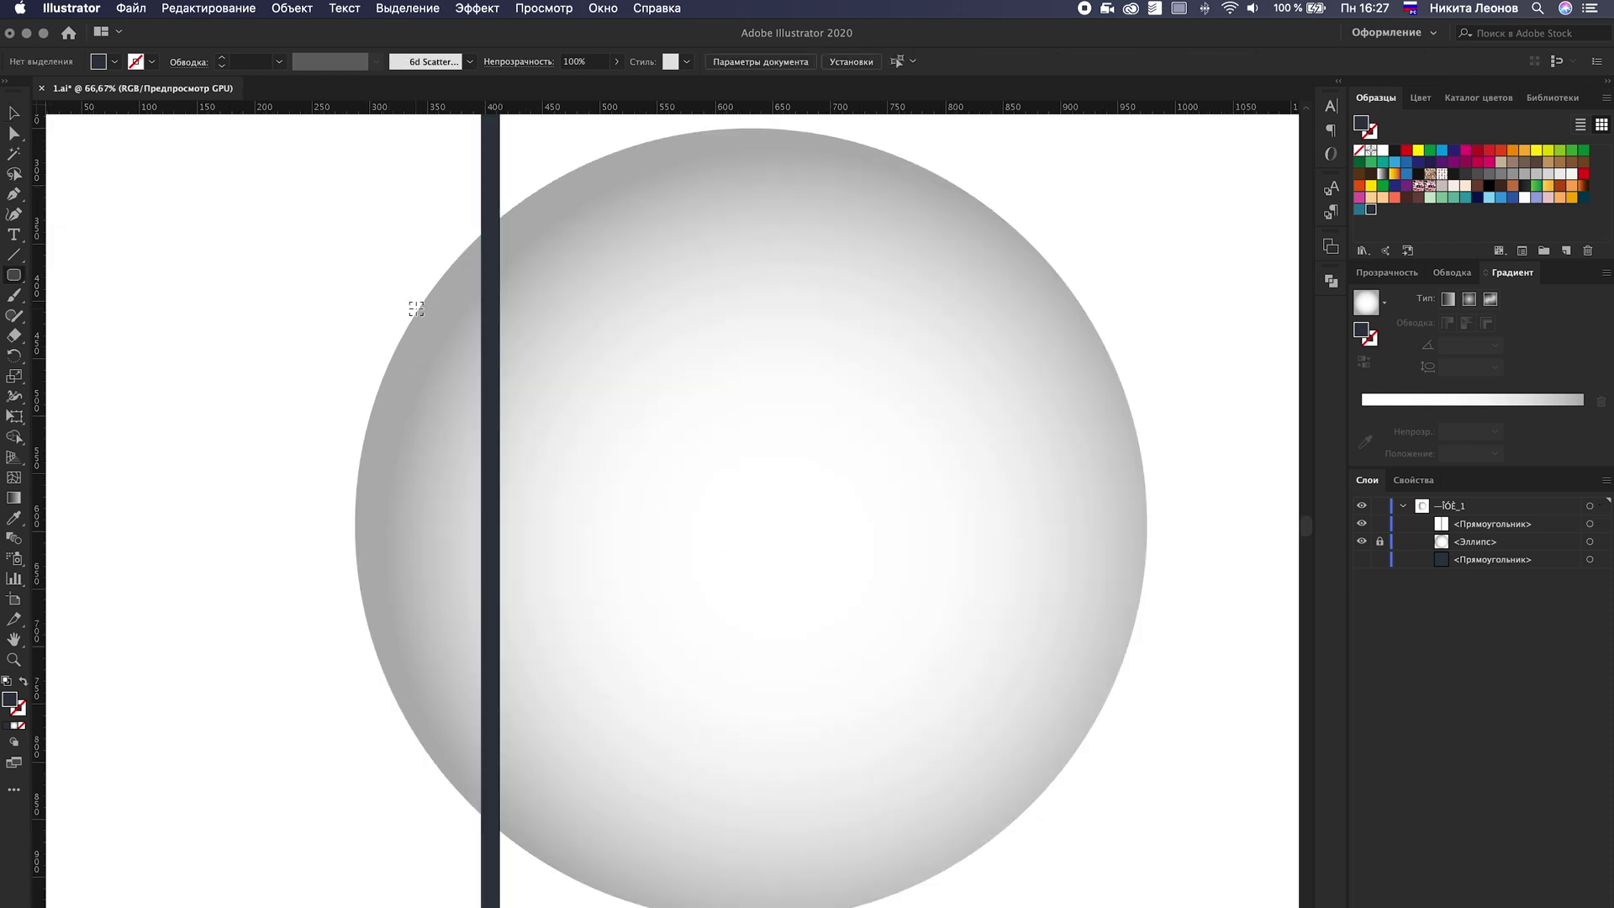
drag(528, 311, 547, 393)
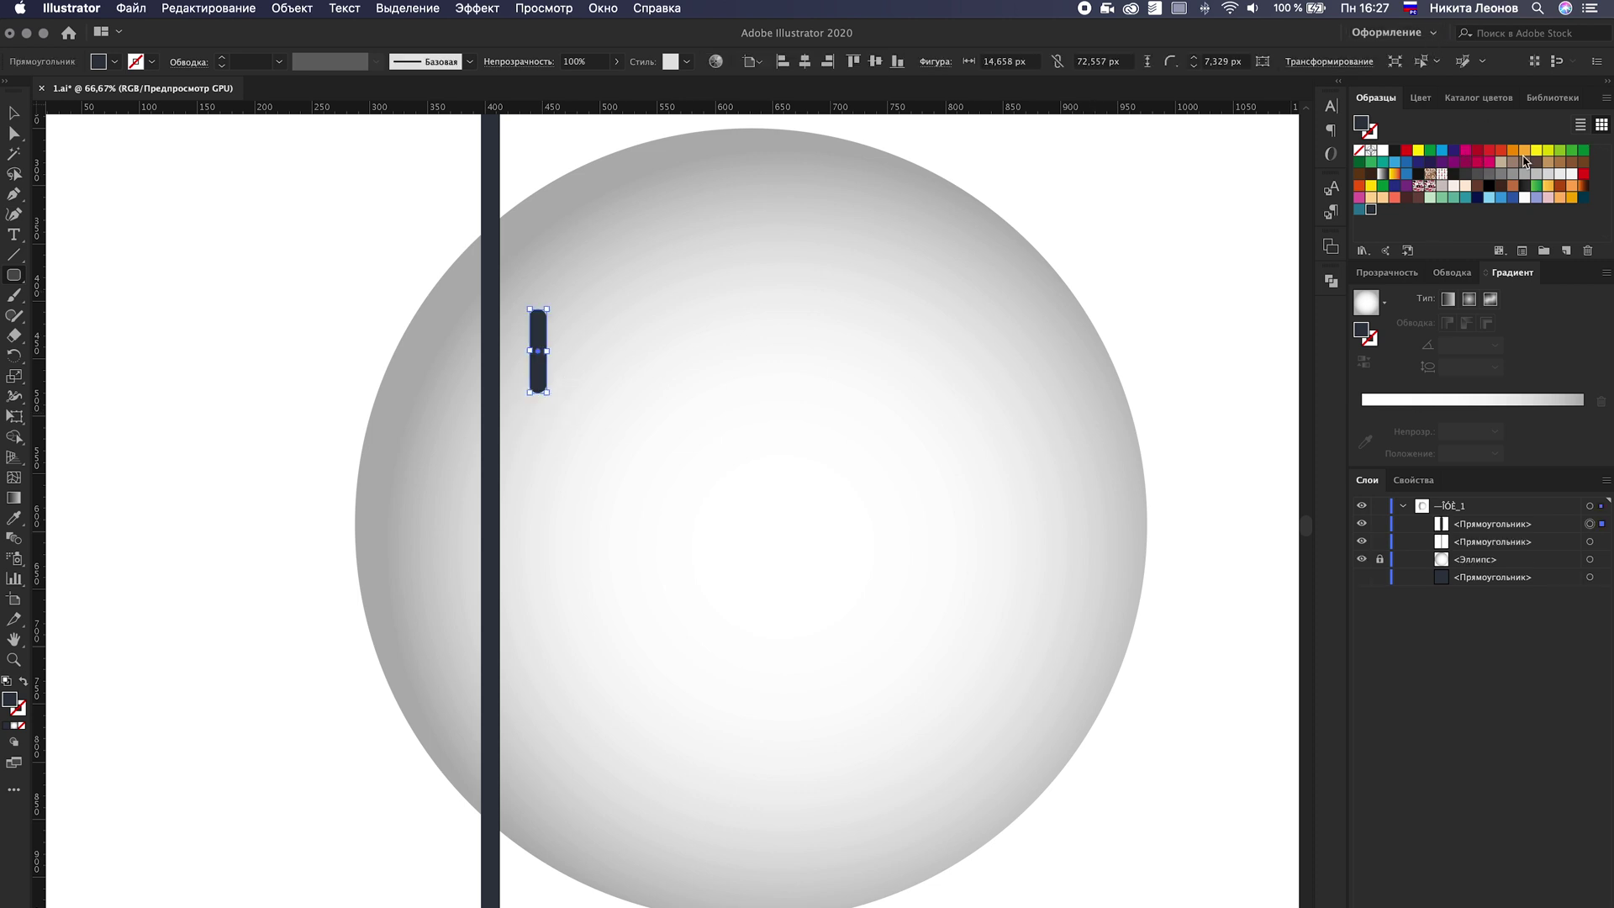
key(v)
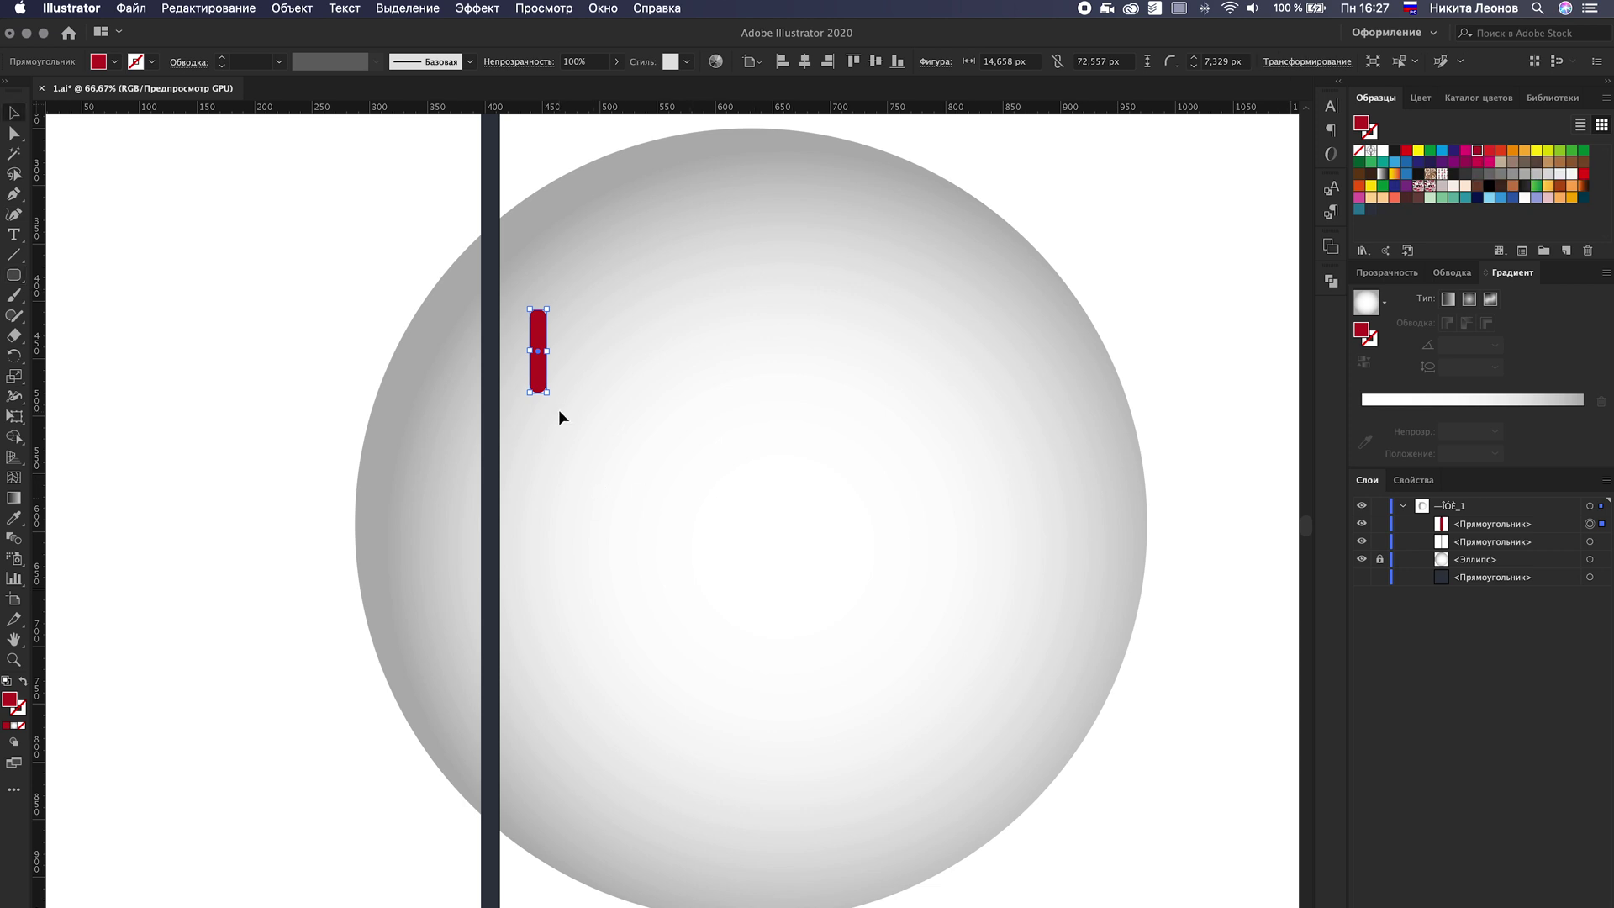
drag(551, 396, 563, 384)
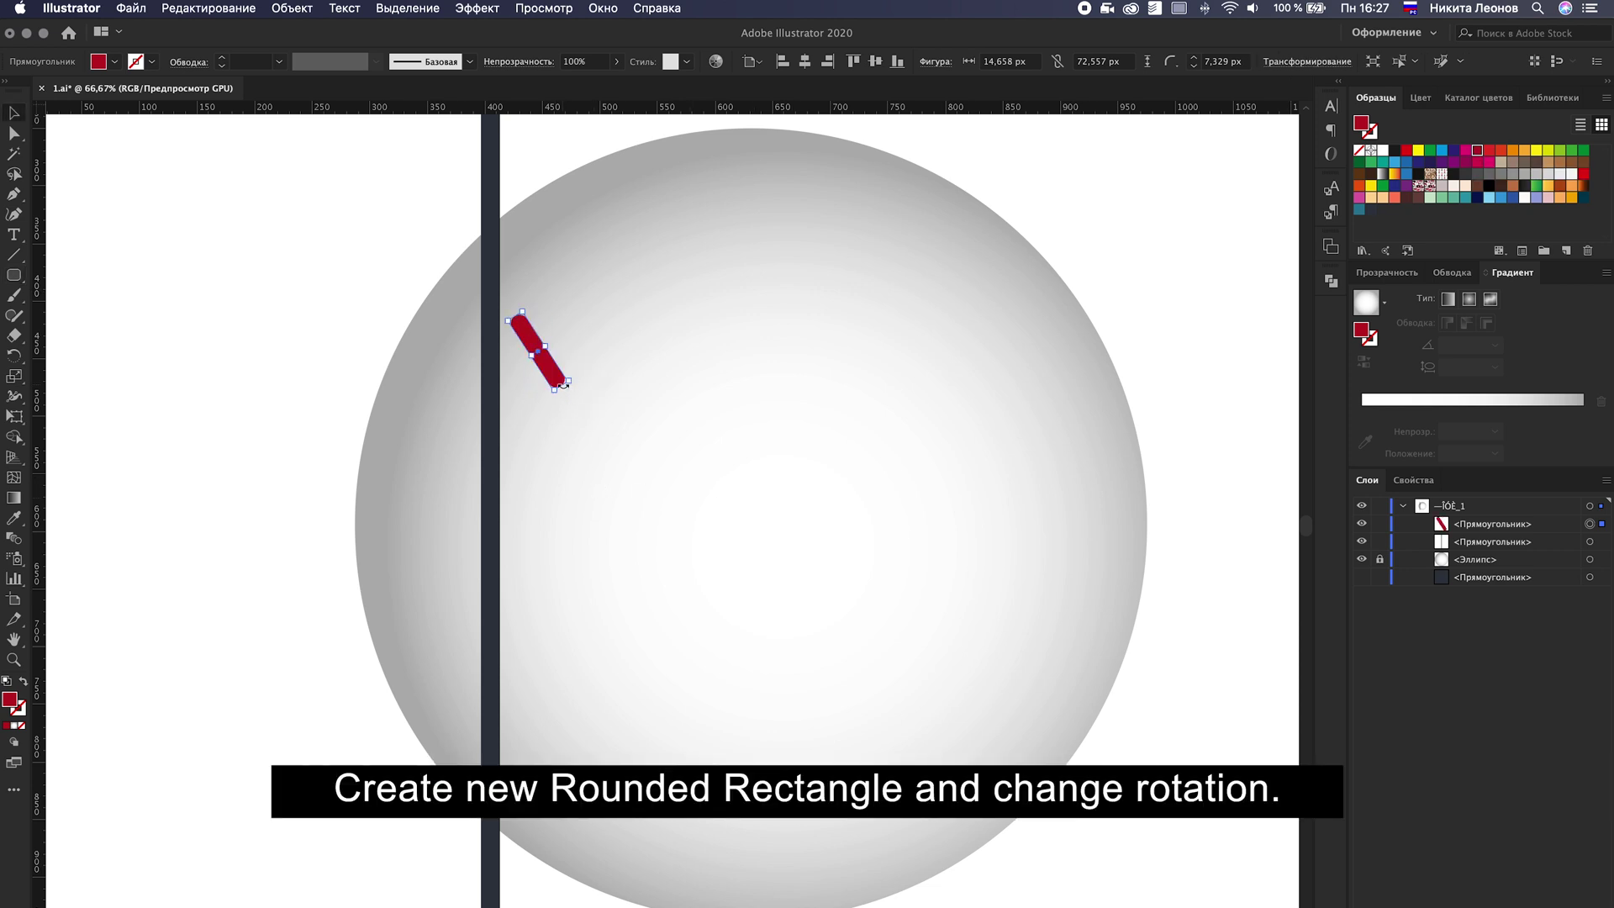
Step: Shorten the red stitch to about 59 px and place it with a copy just below, against the bar's left edge
key(super+equal)
key(super+equal)
key(super+equal)
drag(516, 318, 524, 329)
drag(612, 446, 440, 371)
key(super+minus)
key(super+minus)
key(super+minus)
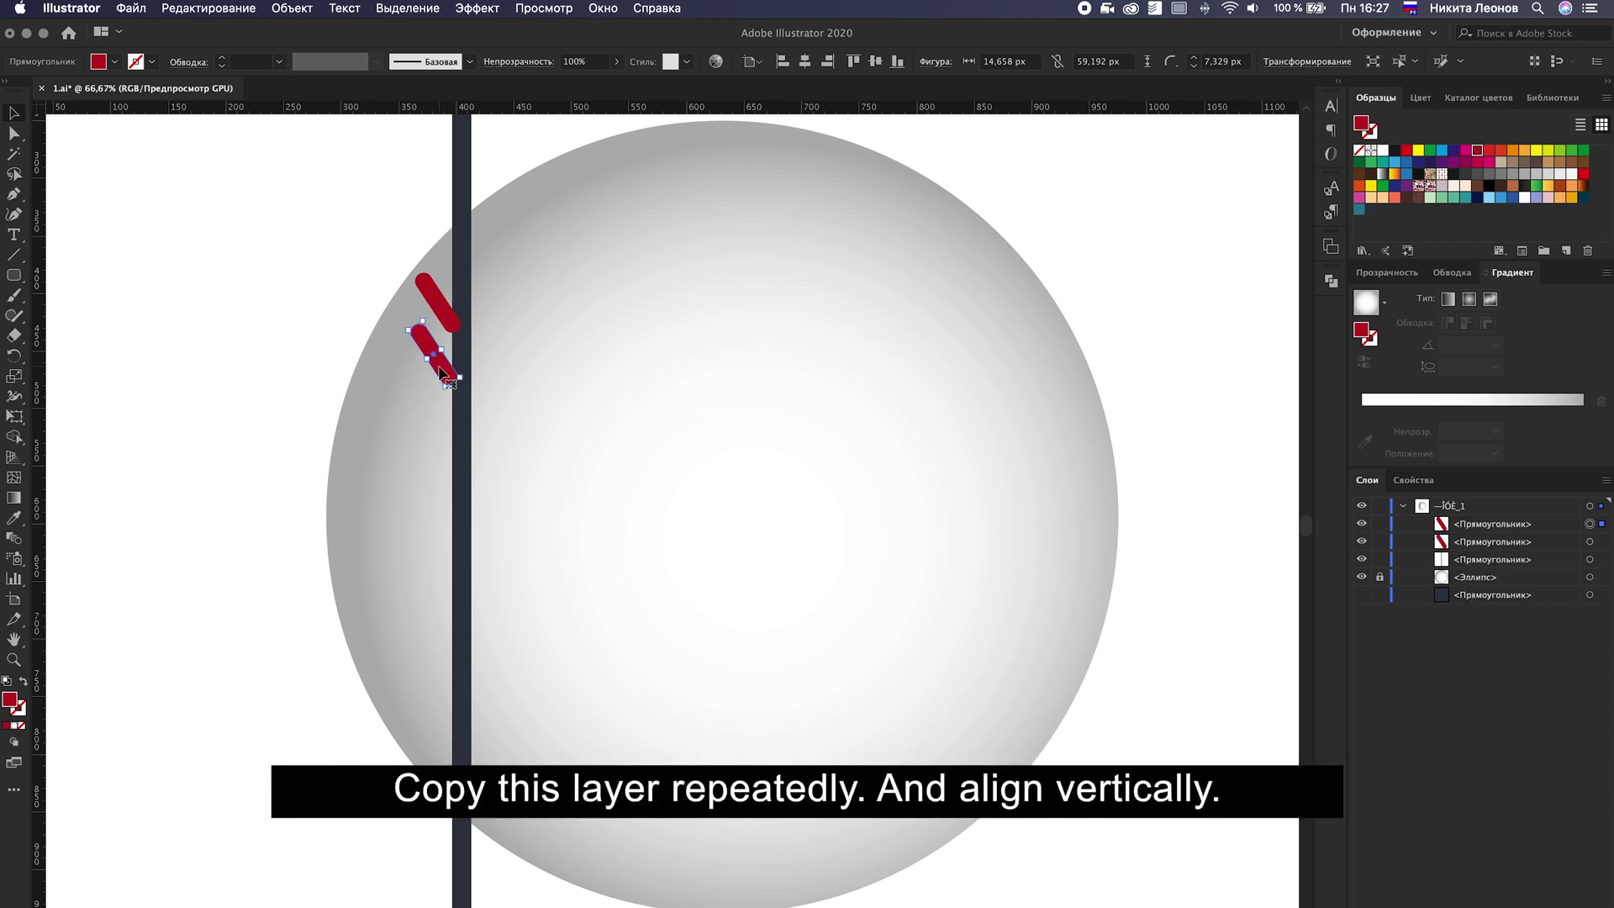
Step: Repeat the stitch duplication seven times to build a column of nine stitches
key(super+d)
key(super+d)
key(super+d)
key(super+d)
key(super+d)
key(super+d)
key(super+d)
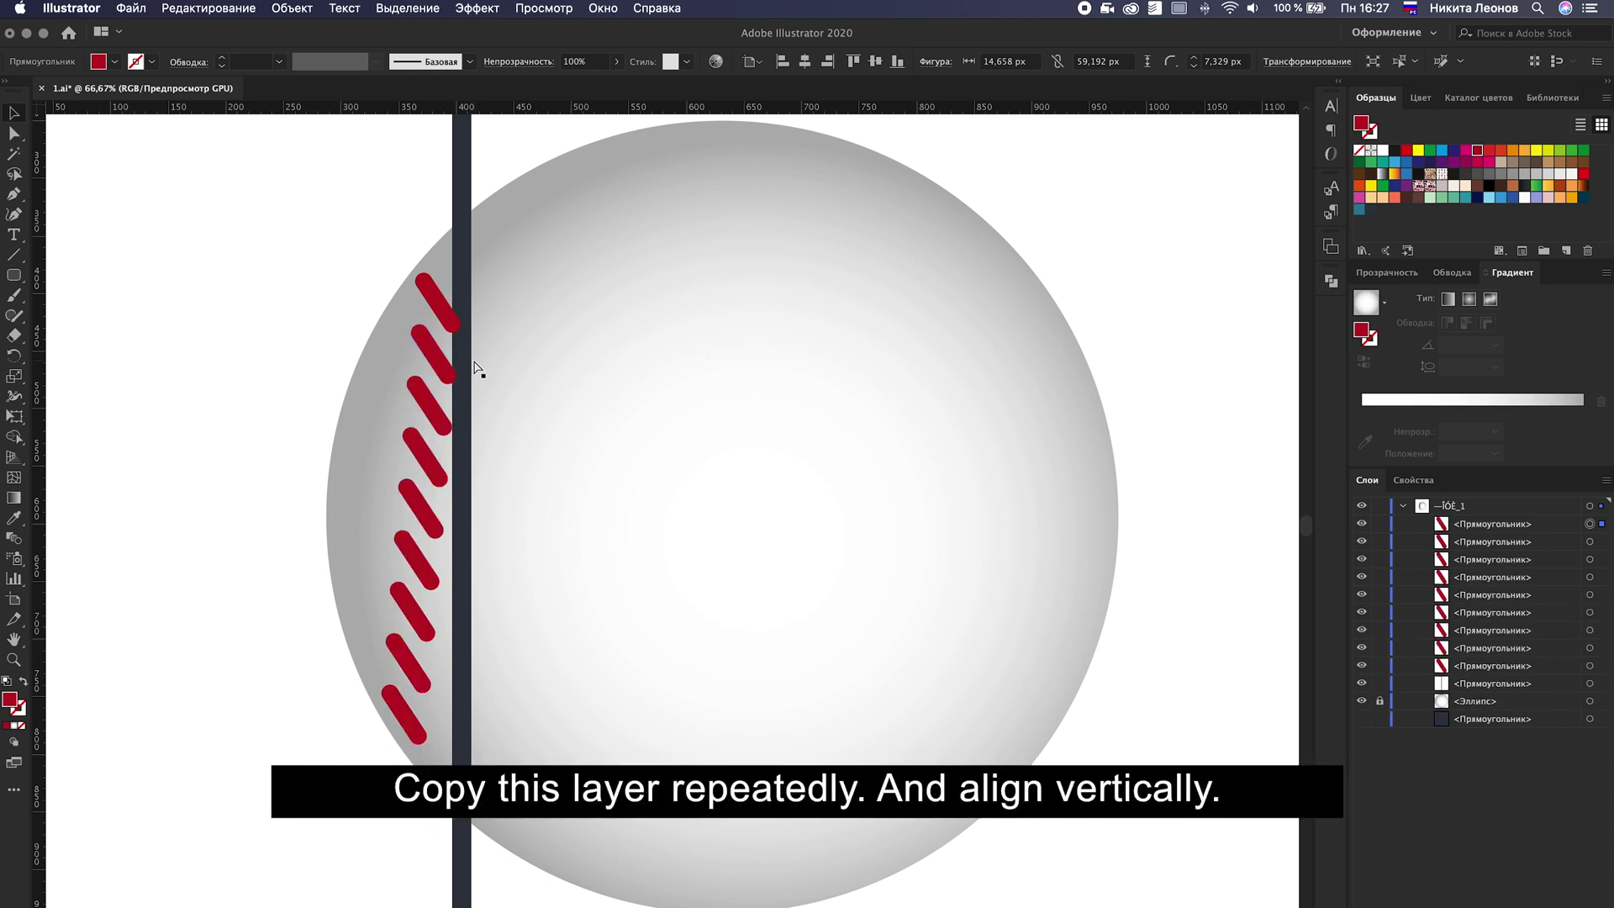
Step: Select all nine red stitches and align them by their right edges
shift+click(404, 661)
shift+click(413, 608)
shift+click(416, 561)
shift+click(421, 508)
shift+click(425, 456)
shift+click(429, 395)
shift+click(431, 370)
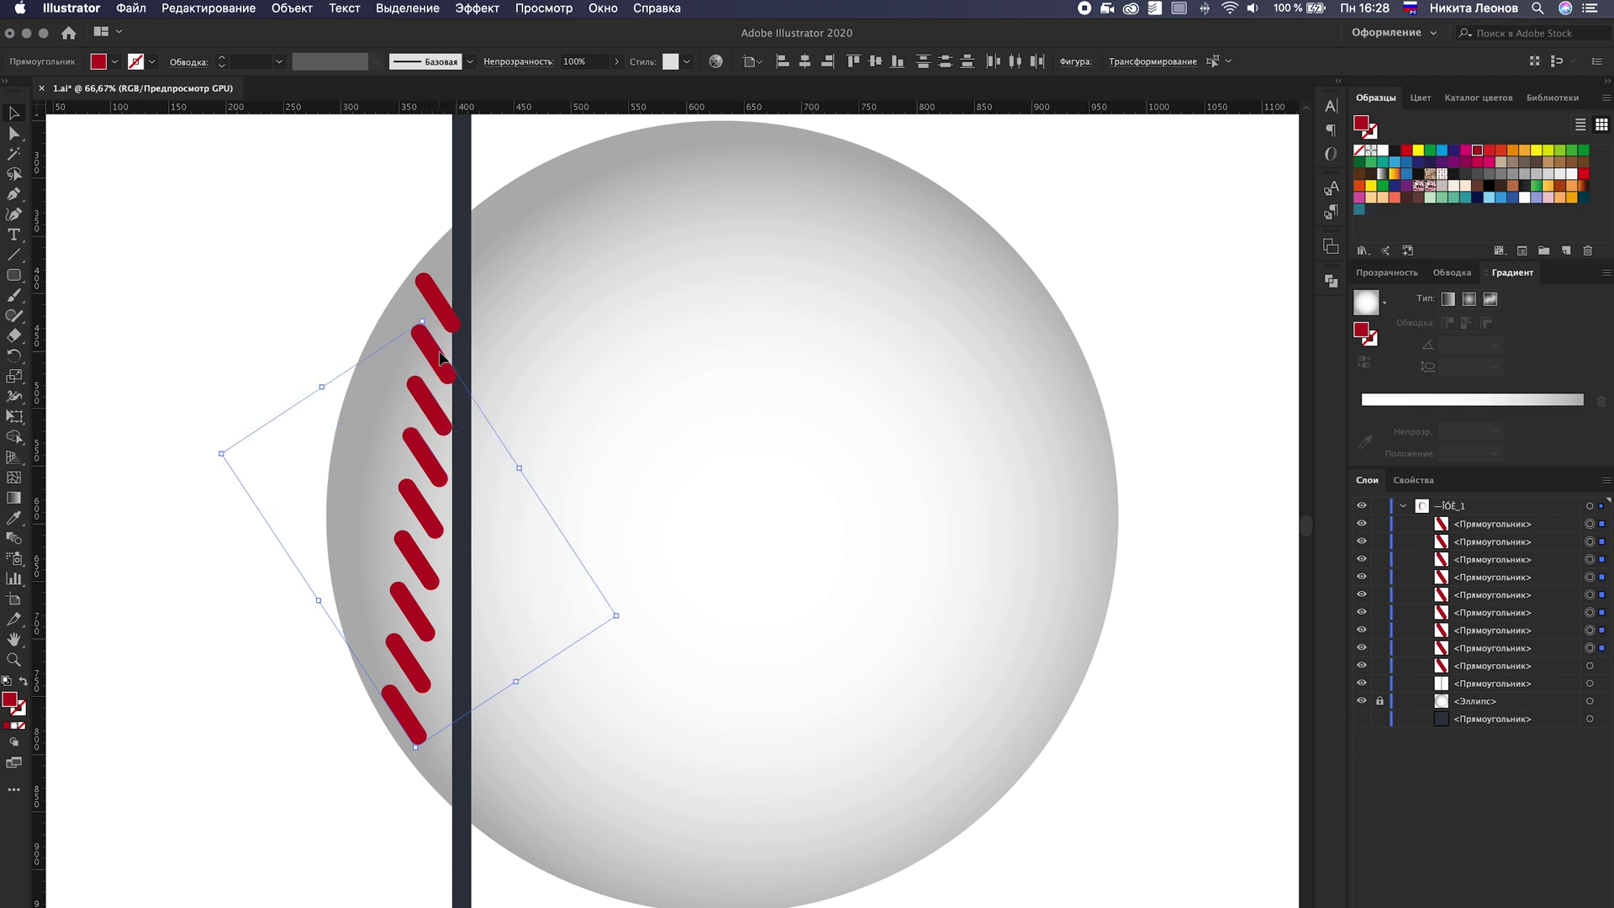
shift+click(437, 303)
click(751, 63)
click(807, 76)
click(828, 61)
Step: Add two more stitches at the bottom of the column and align all eleven by their right edges
click(418, 764)
drag(438, 716, 433, 848)
click(1602, 507)
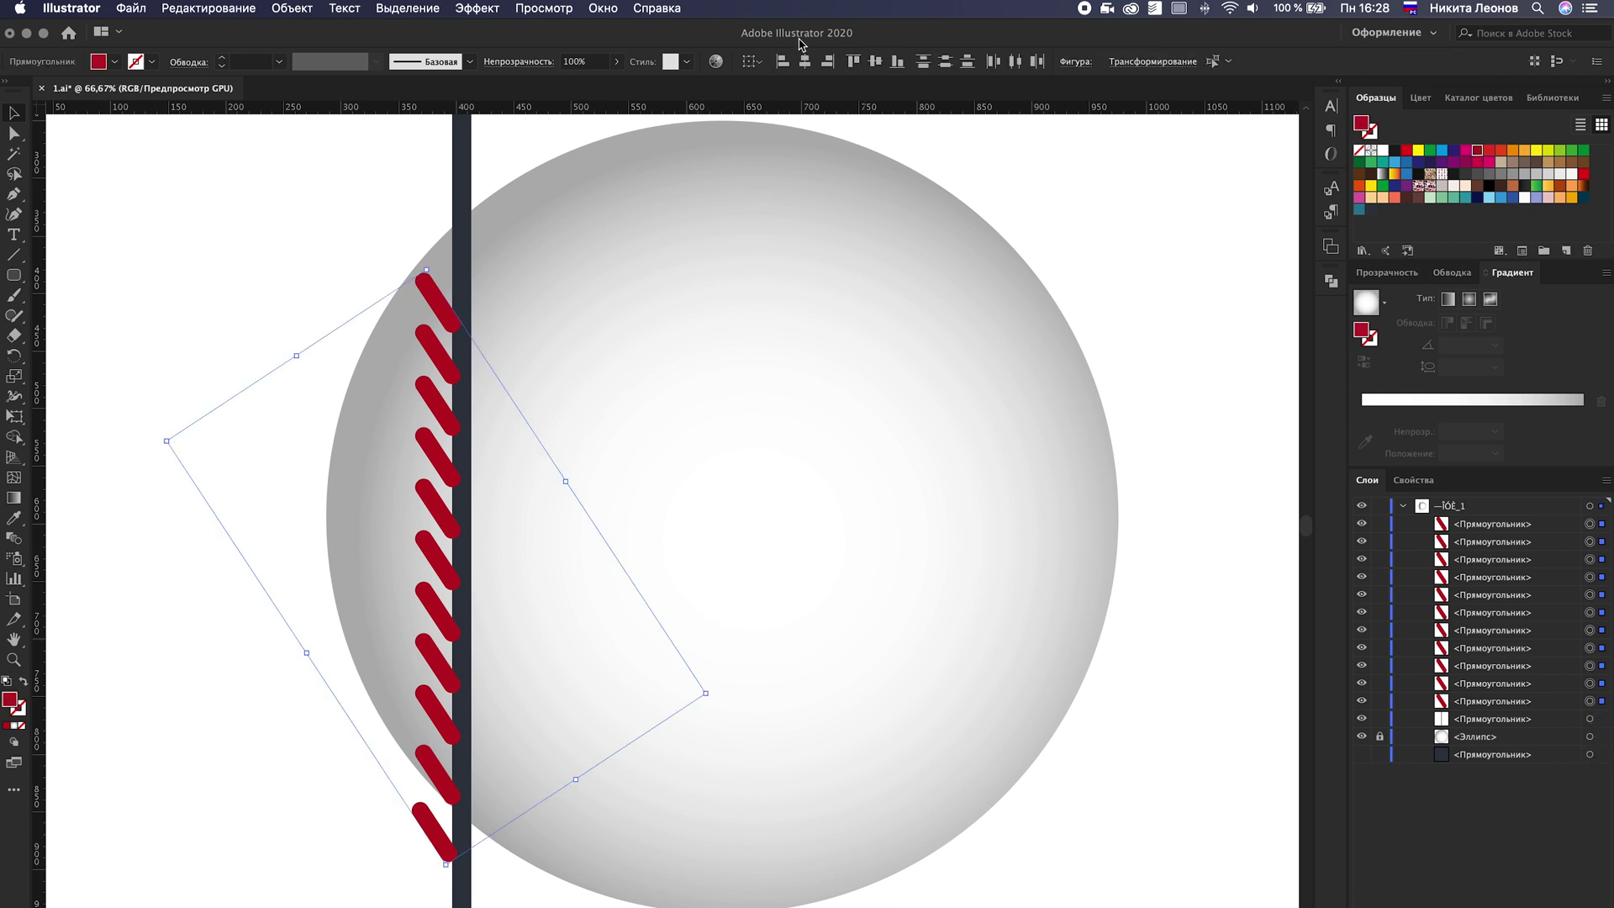
click(828, 61)
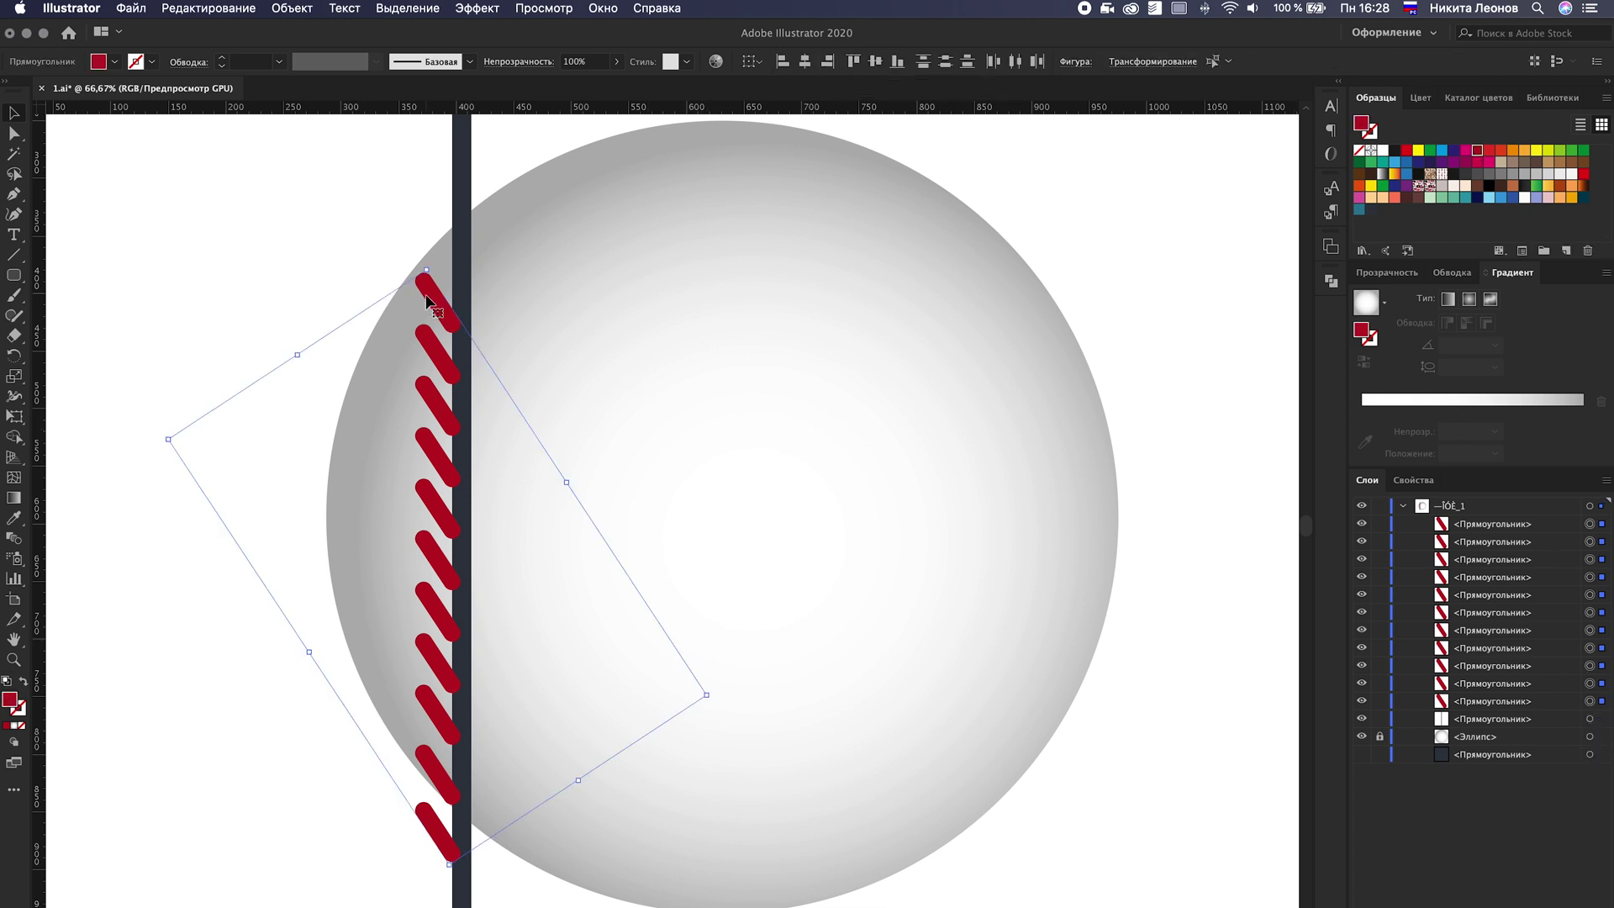
Step: Group the red stitches and position the column slightly higher against the bar's left edge
drag(427, 301, 433, 278)
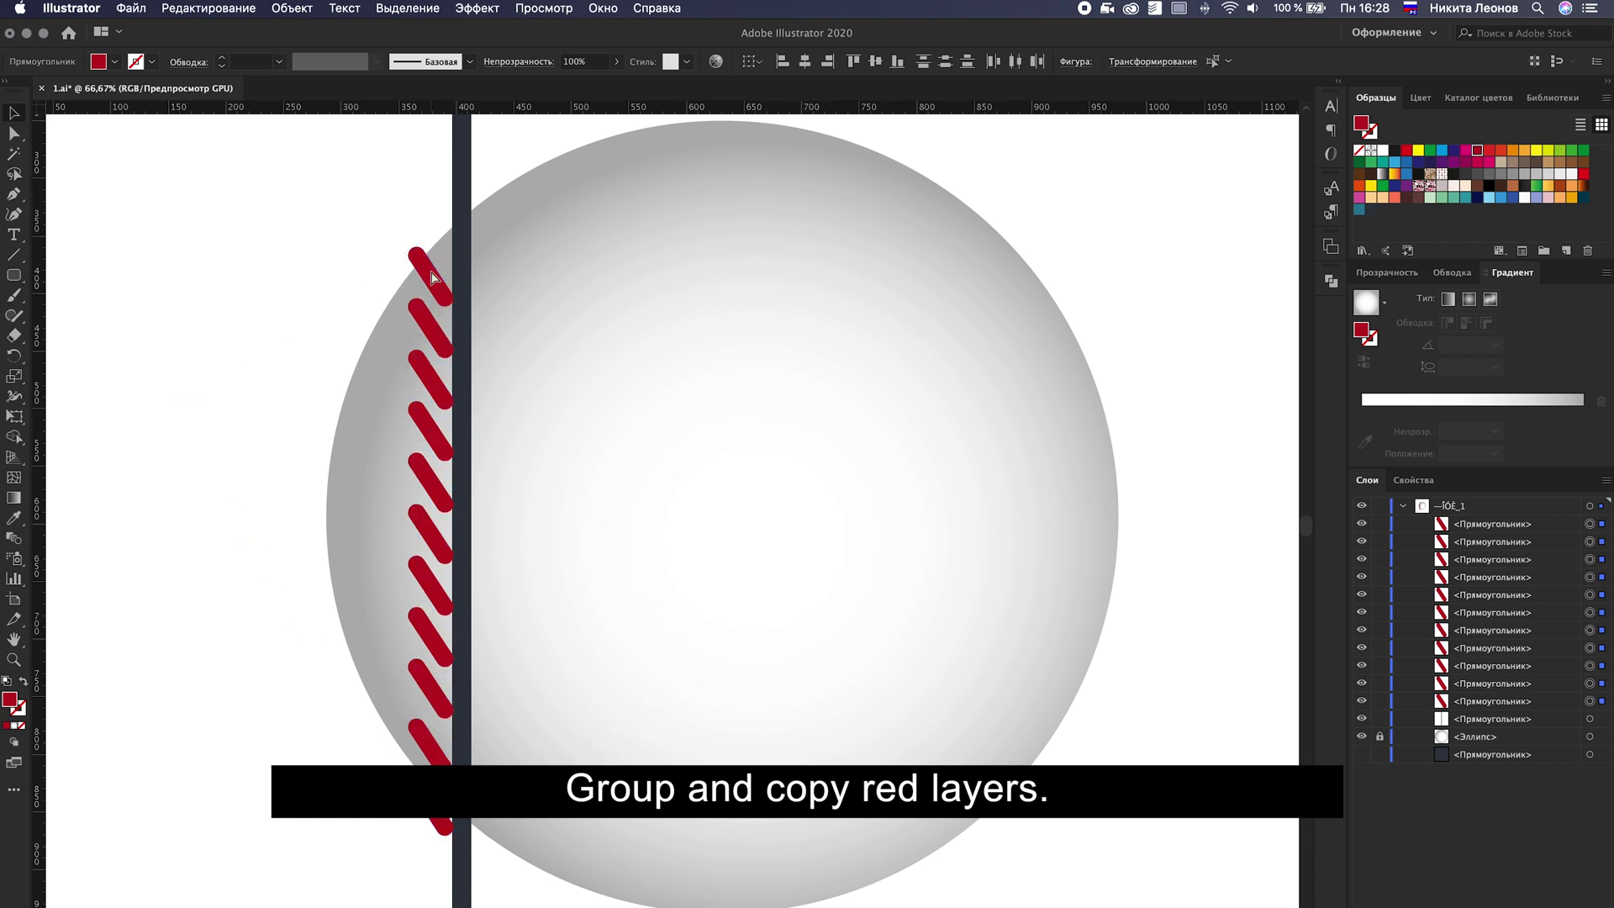
key(super+g)
drag(449, 364, 450, 353)
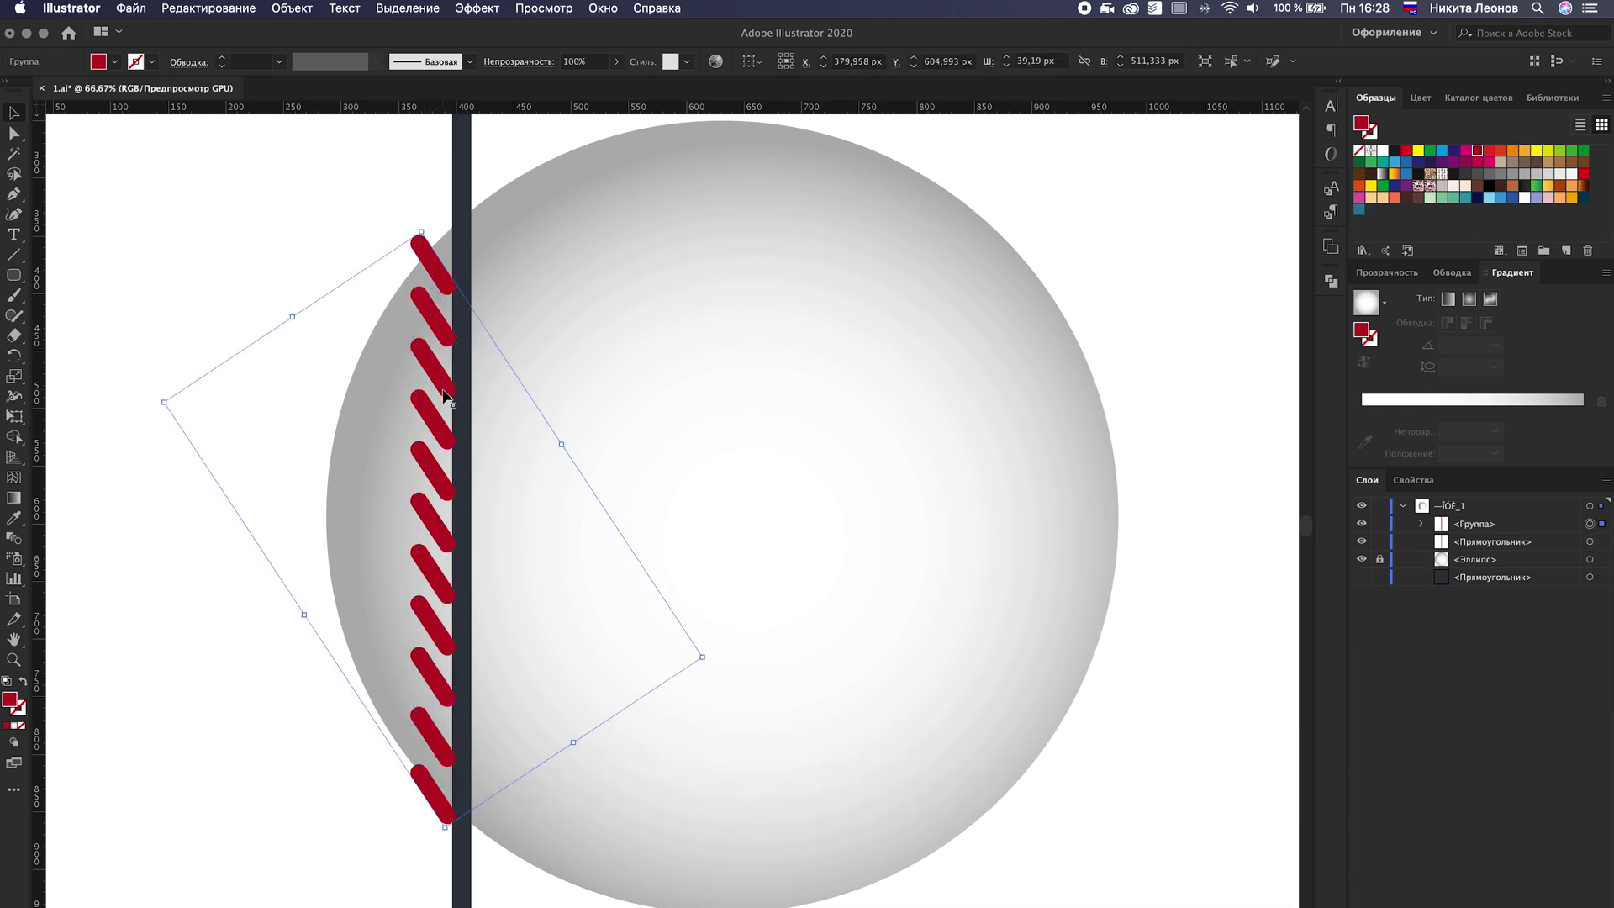
click(1421, 525)
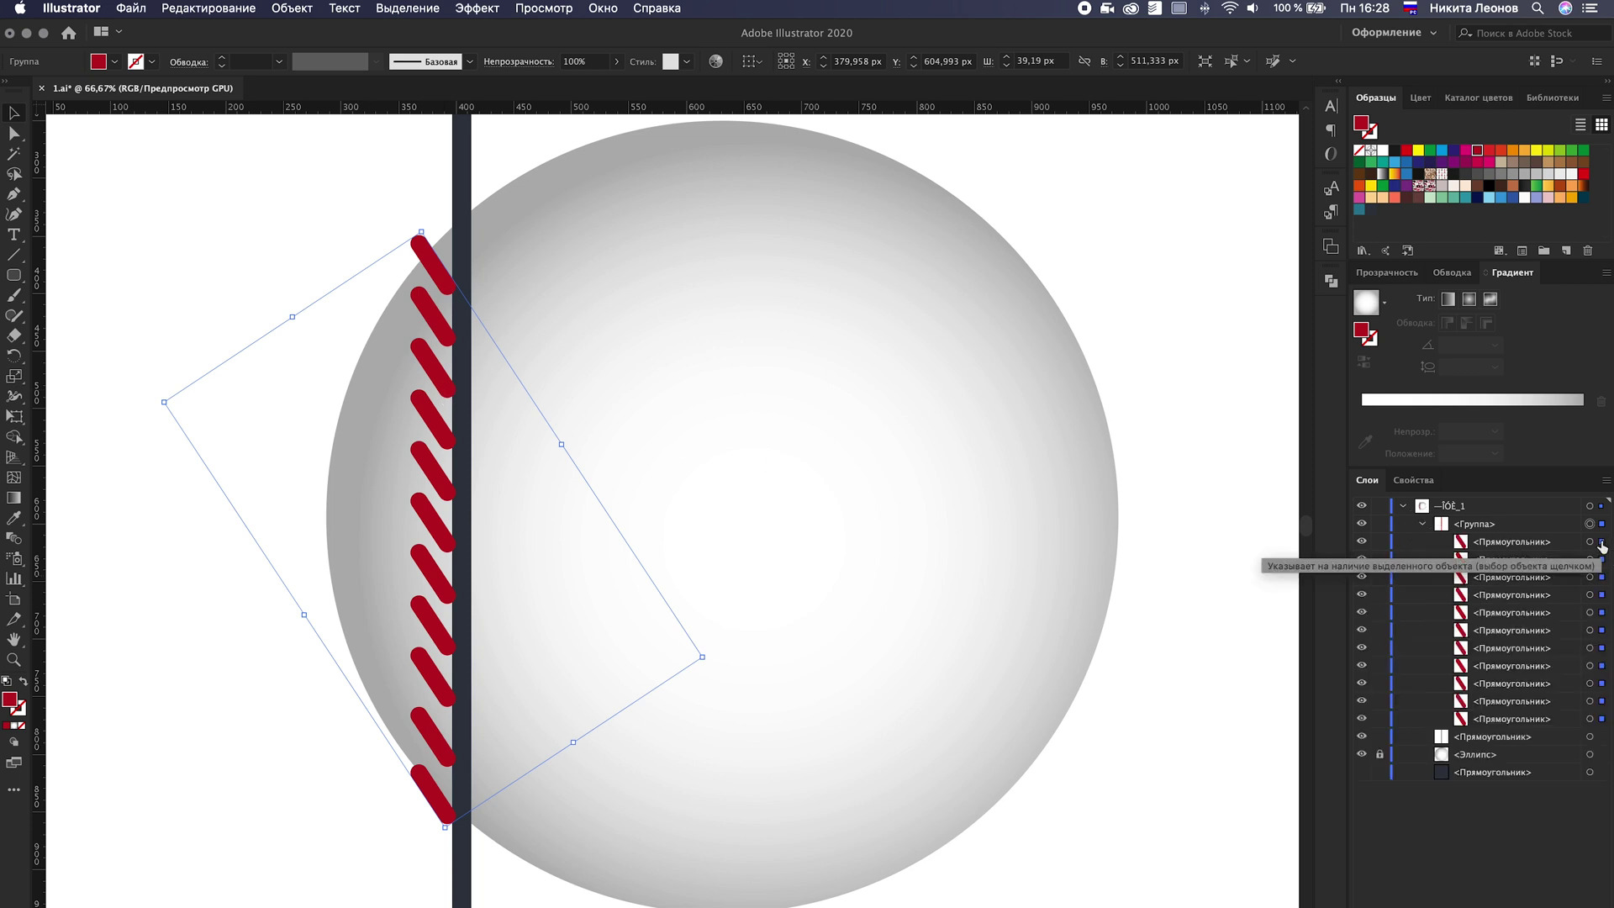
Step: Copy the stitch group, reflect the copy across the vertical axis, and place it against the bar's right edge, slightly higher than the original
drag(425, 389, 546, 386)
right_click(546, 386)
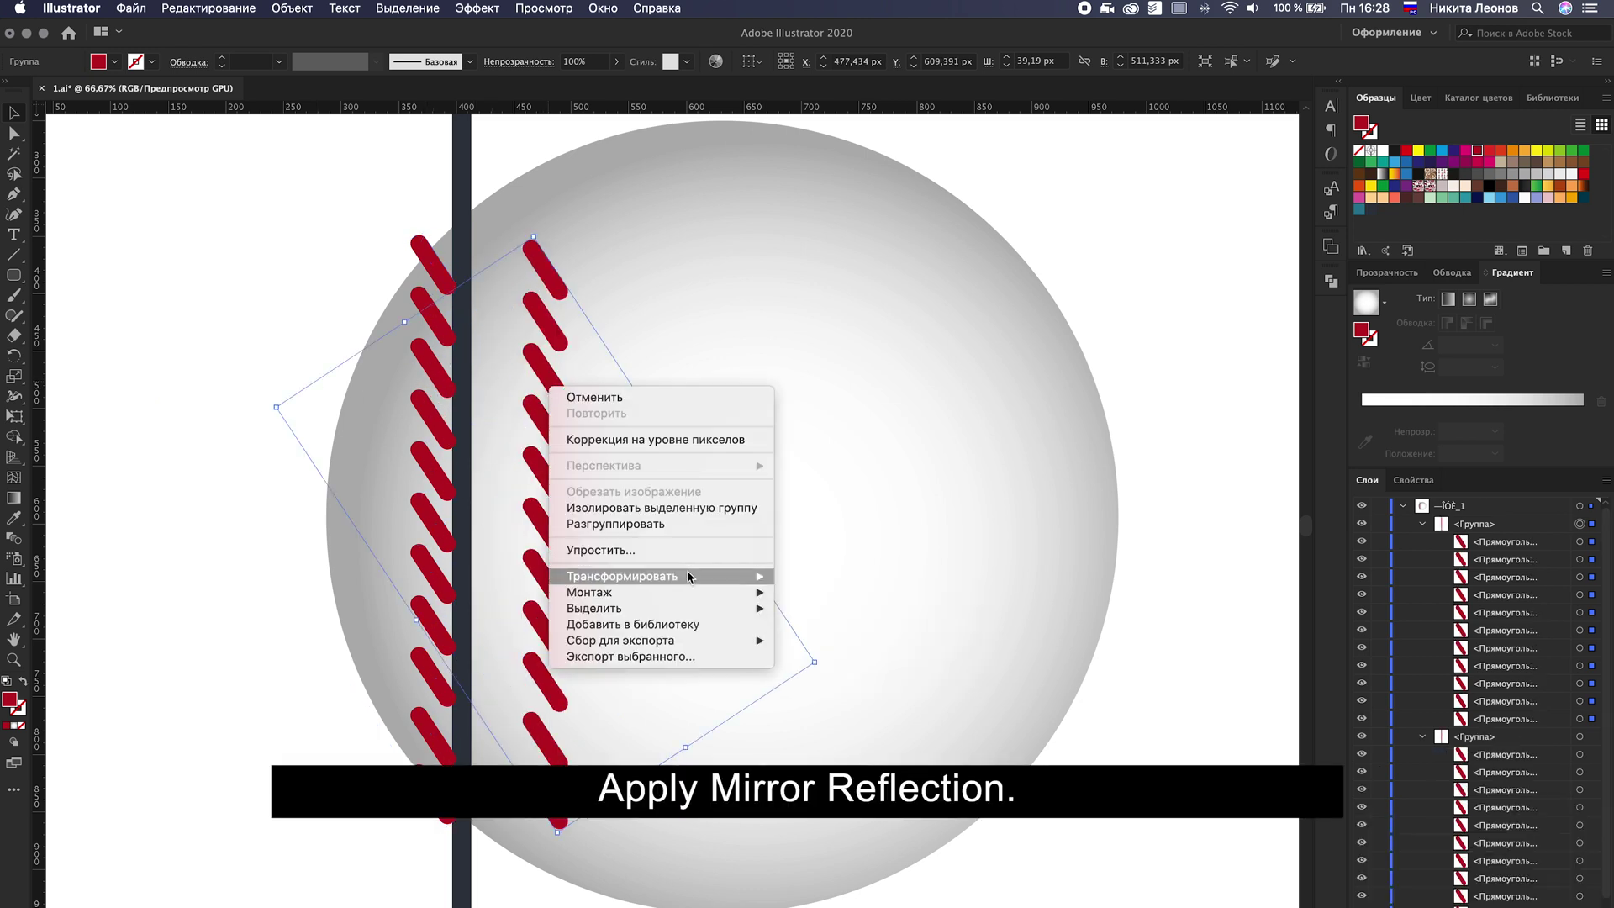
mouse_move(687, 576)
click(886, 635)
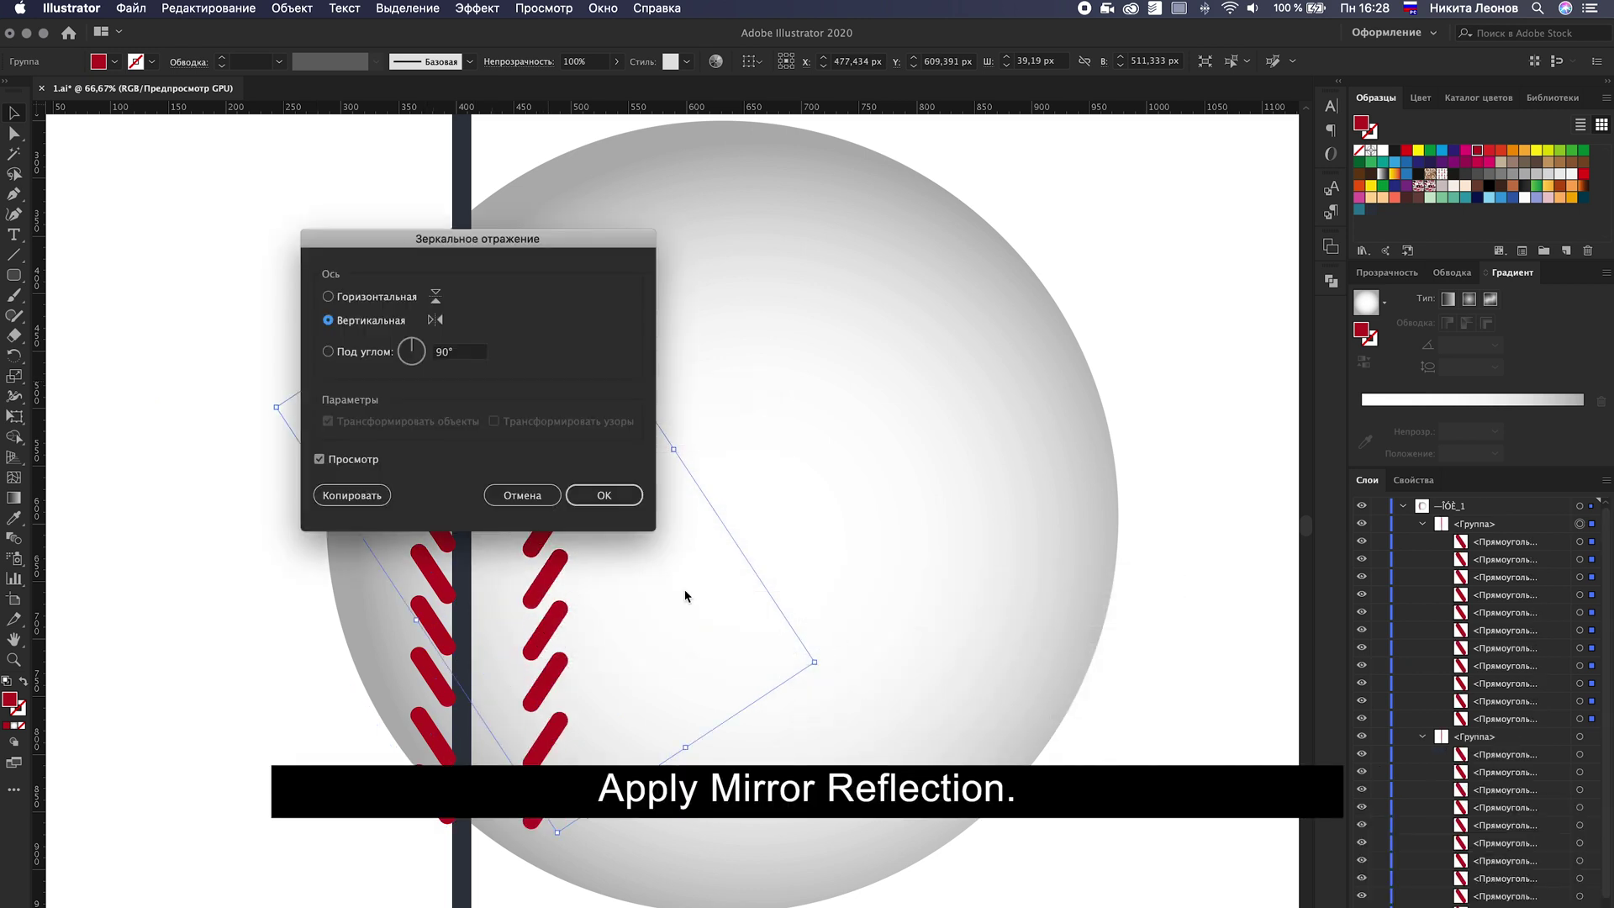
click(618, 498)
drag(547, 594, 486, 546)
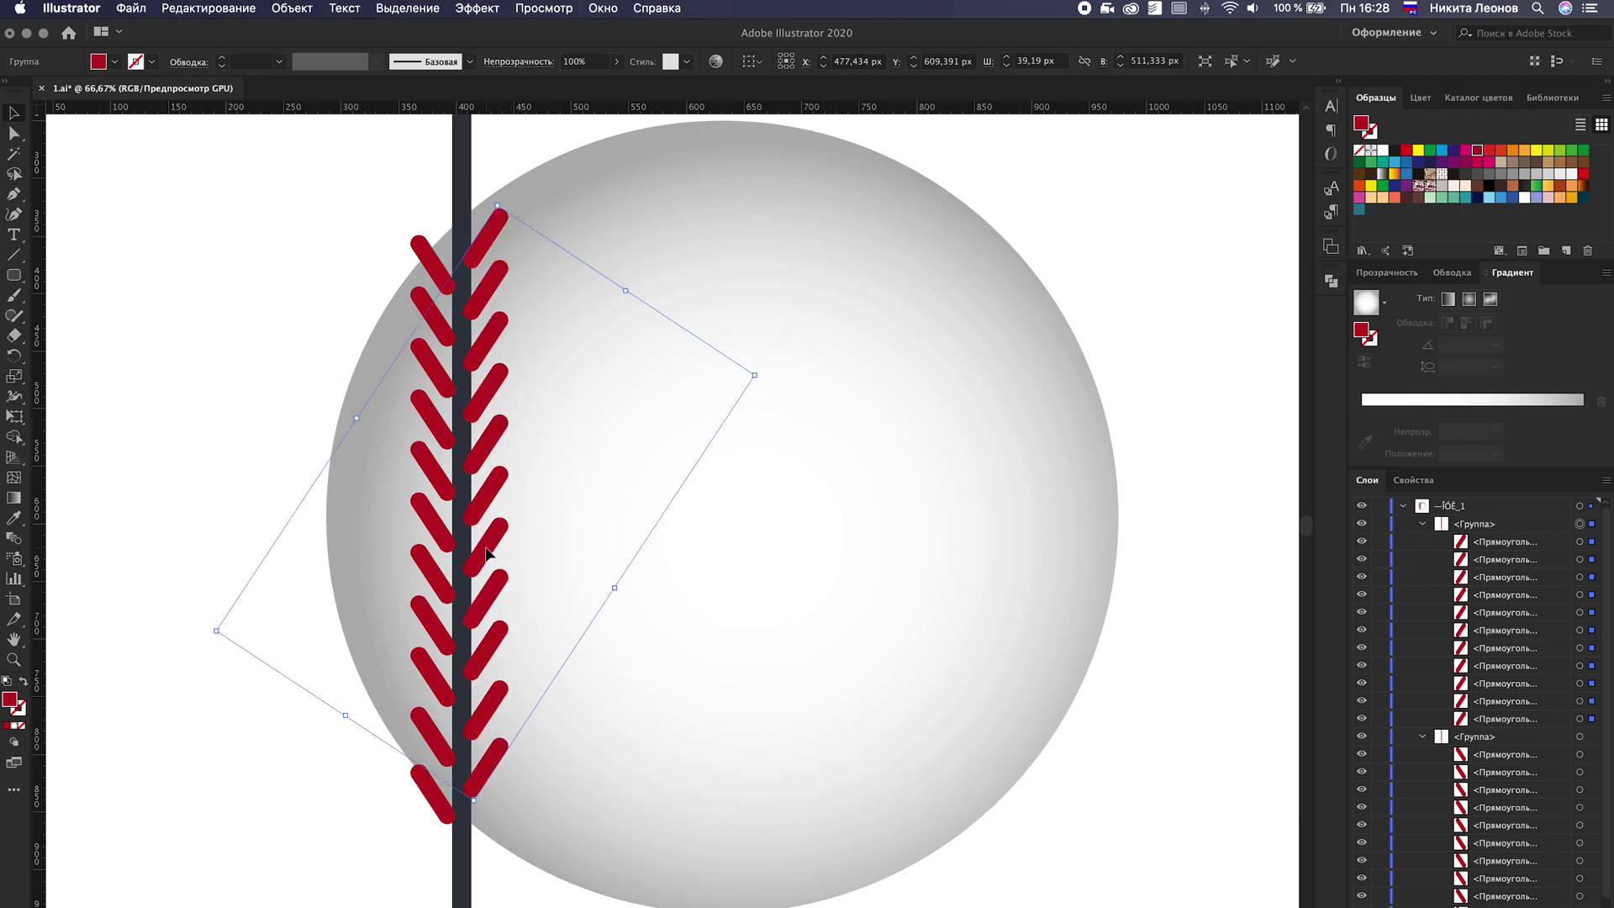
Step: Move the dark bar above both stitch groups in the layer order
click(1421, 738)
click(1424, 528)
drag(1484, 559, 1469, 513)
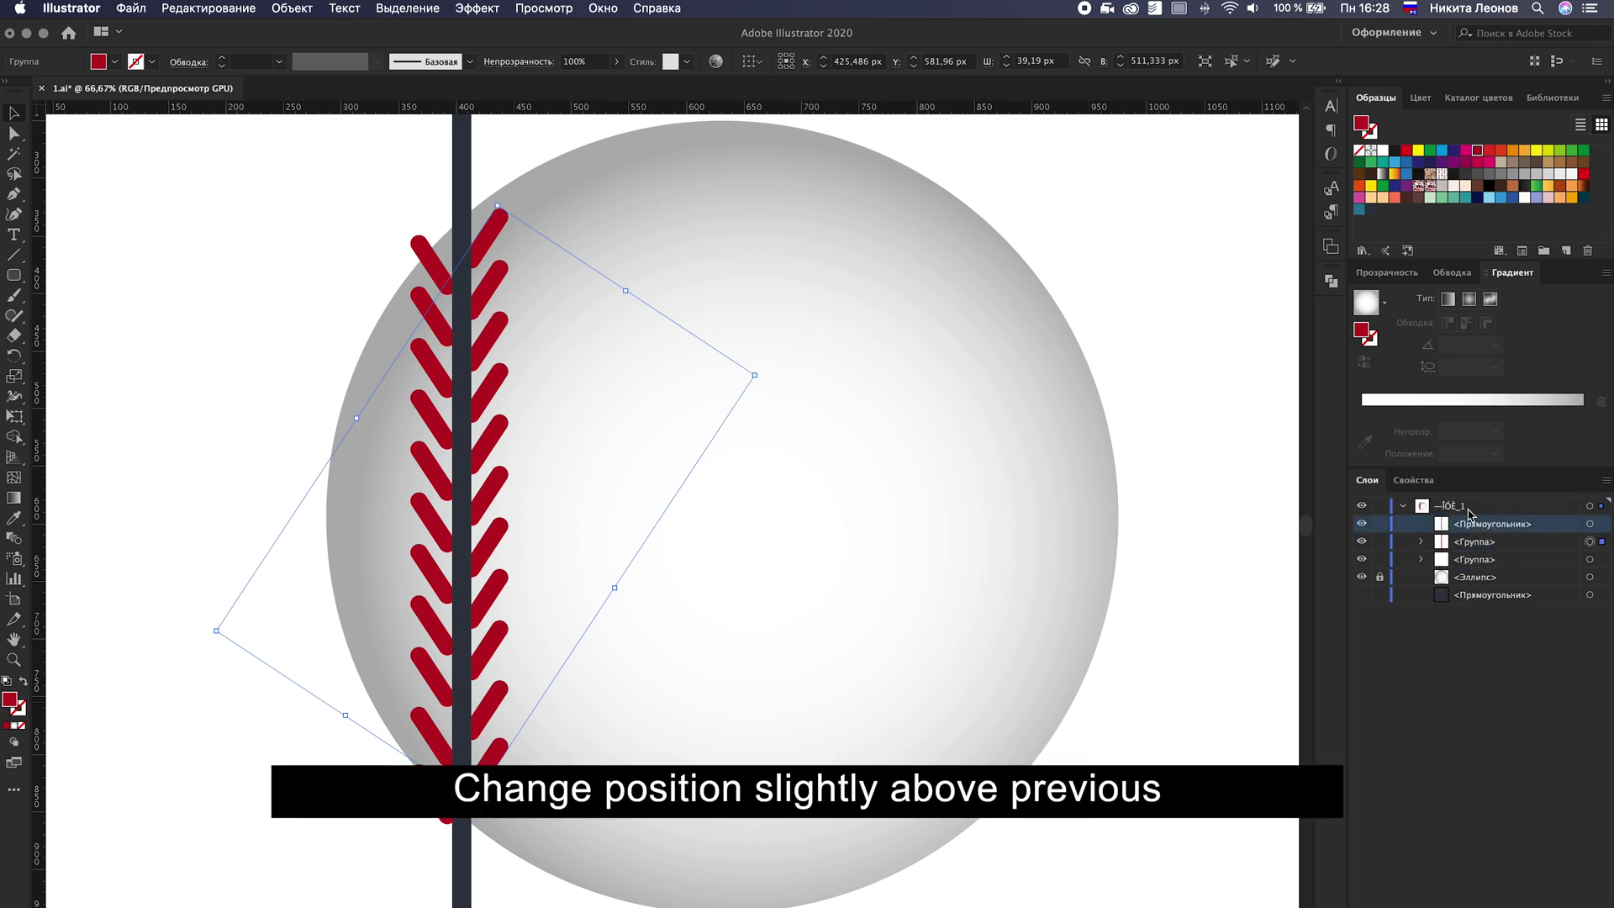
Step: Move both stitch groups closer in against the dark bar and group the bar with them as one seam
drag(496, 434, 489, 438)
click(1590, 559)
mouse_move(448, 427)
mouse_down()
mouse_move(436, 459)
mouse_move(437, 408)
mouse_move(446, 421)
mouse_up()
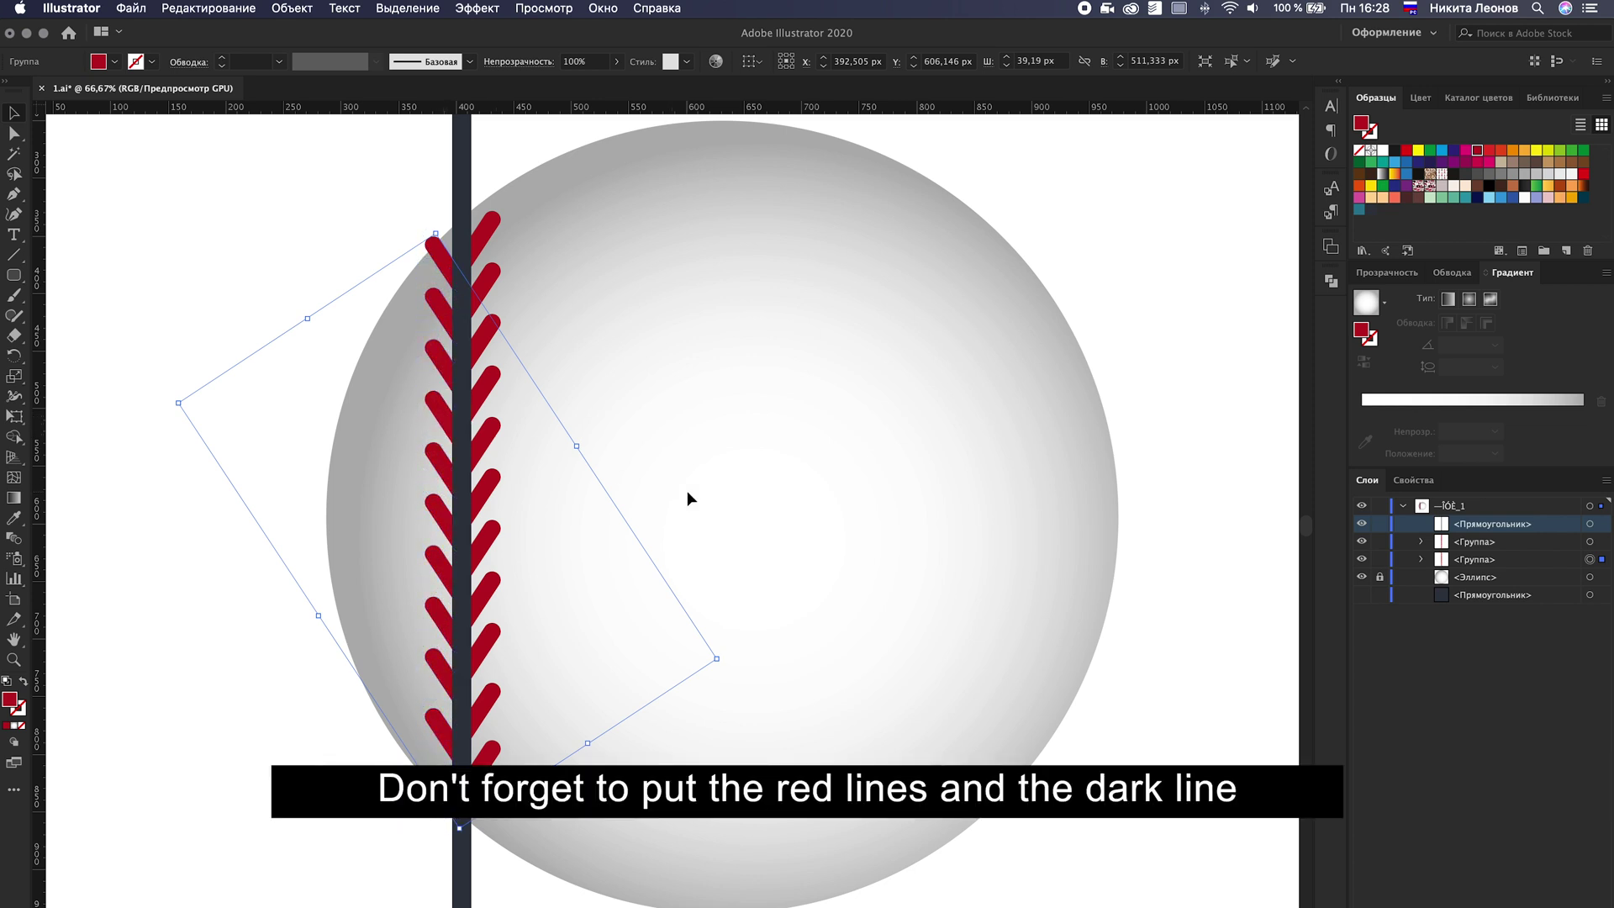
key(super+a)
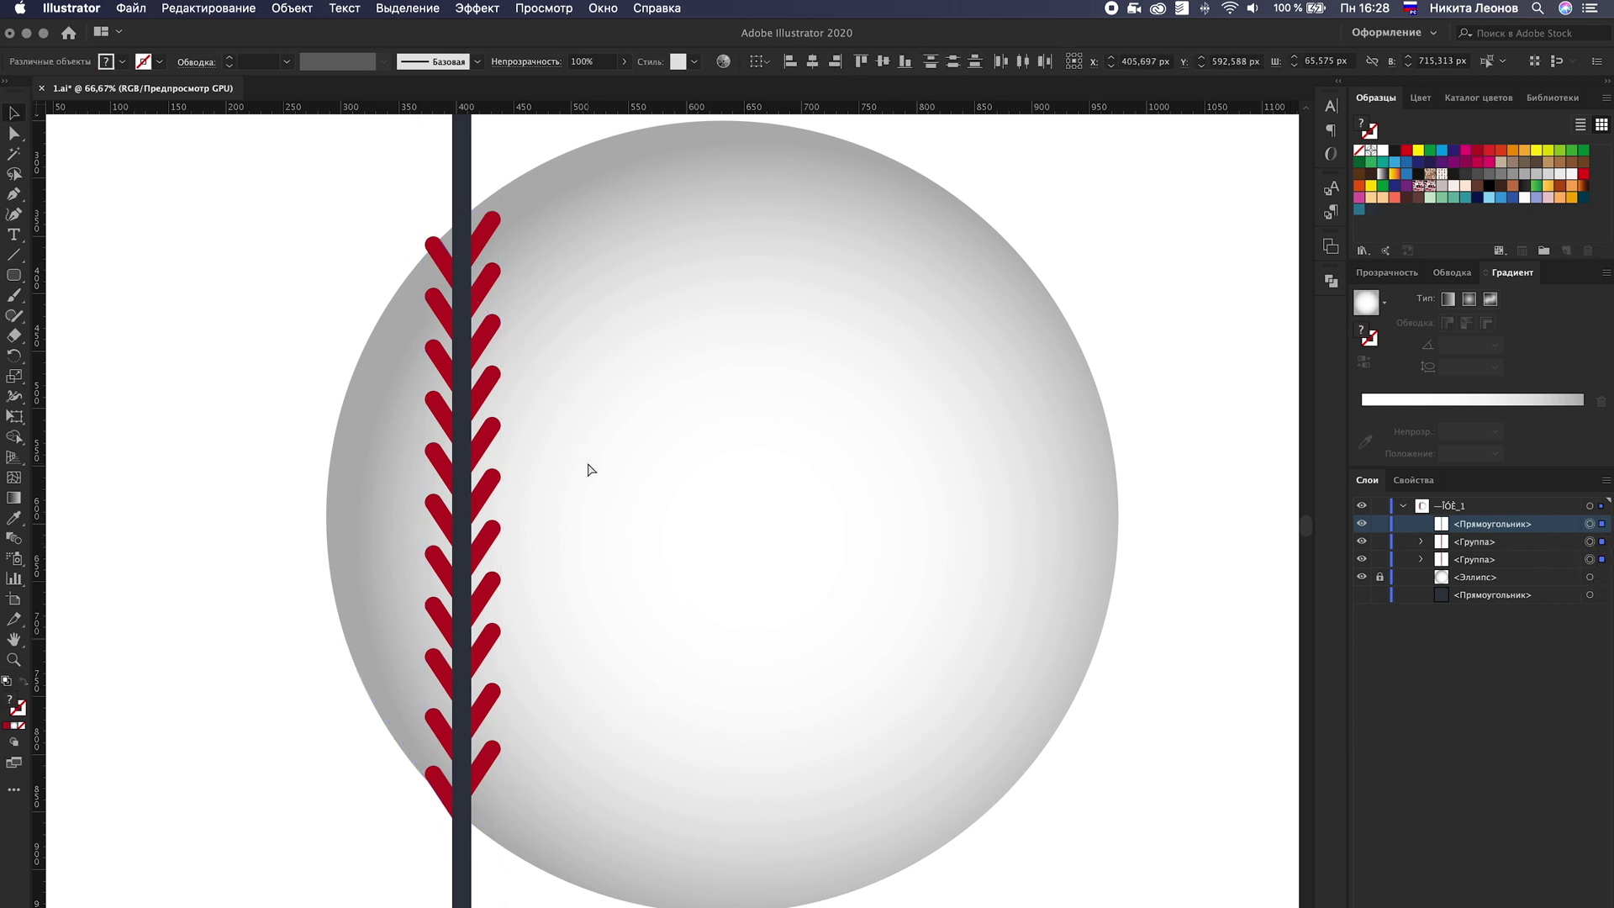
key(super+g)
Step: Warp the seam group with the Arc style, vertical orientation and a bend of -38%
key(alt+shift+super+w)
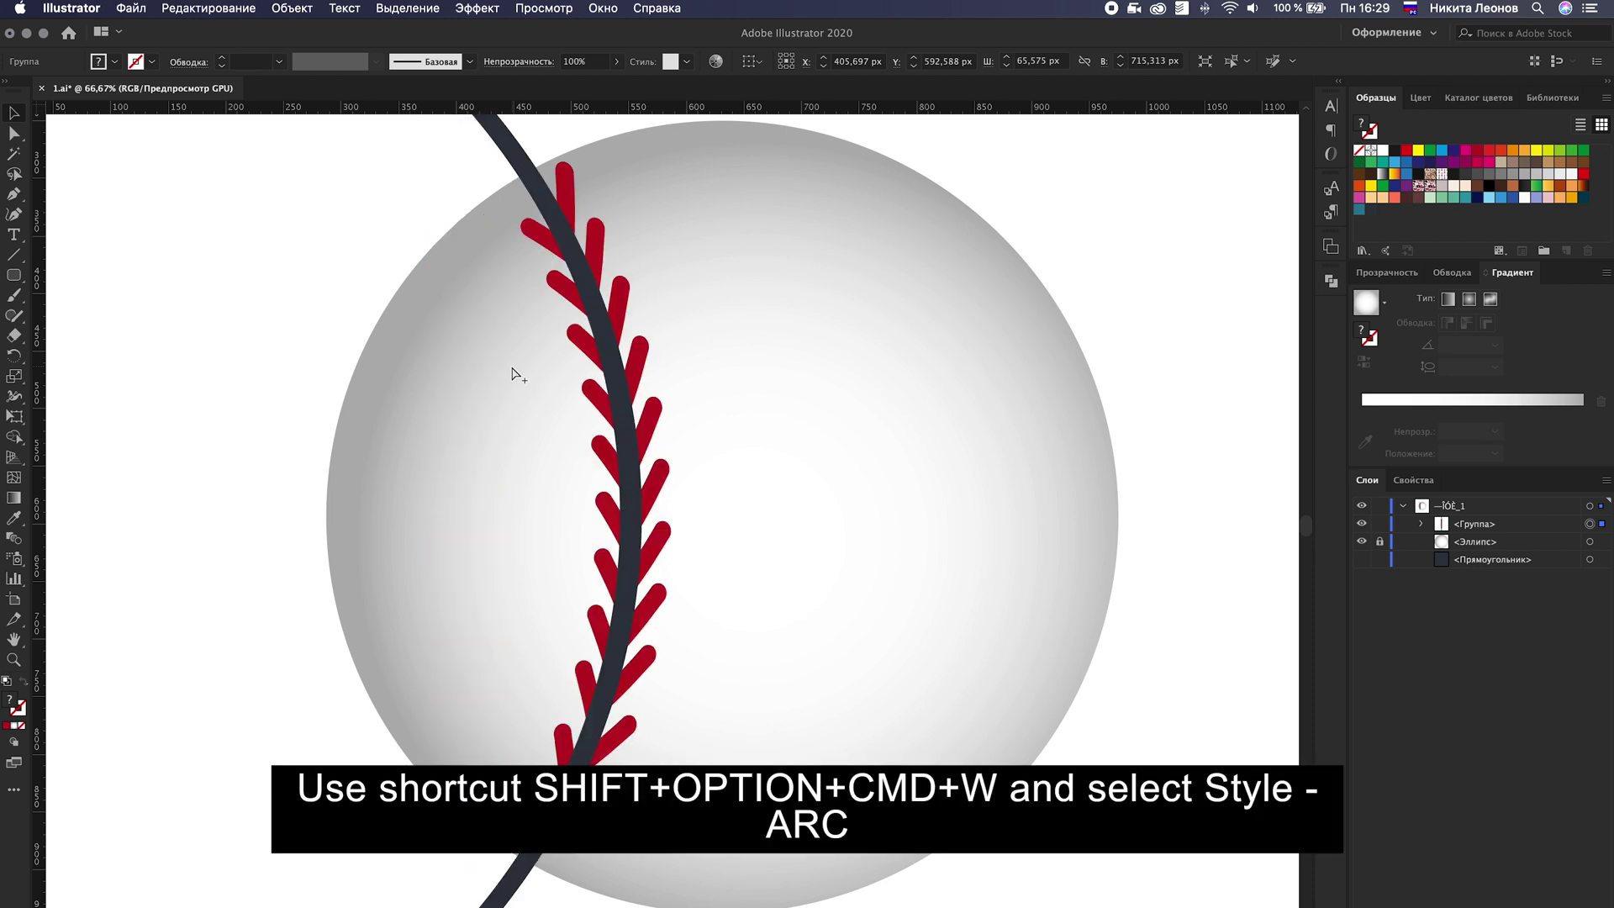
click(168, 139)
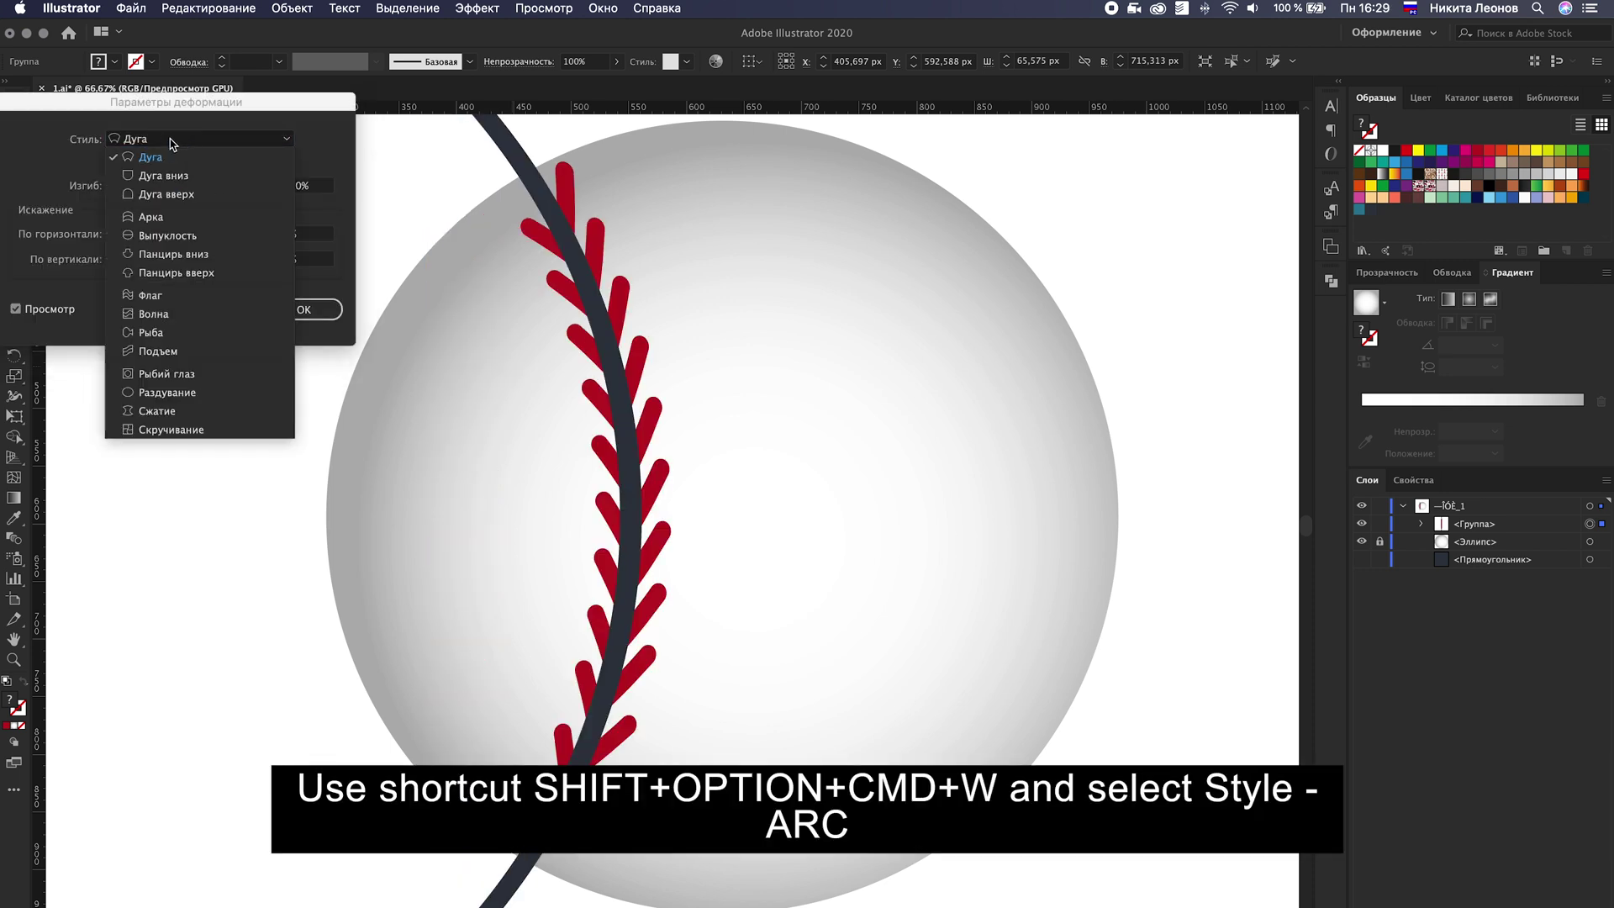
click(137, 157)
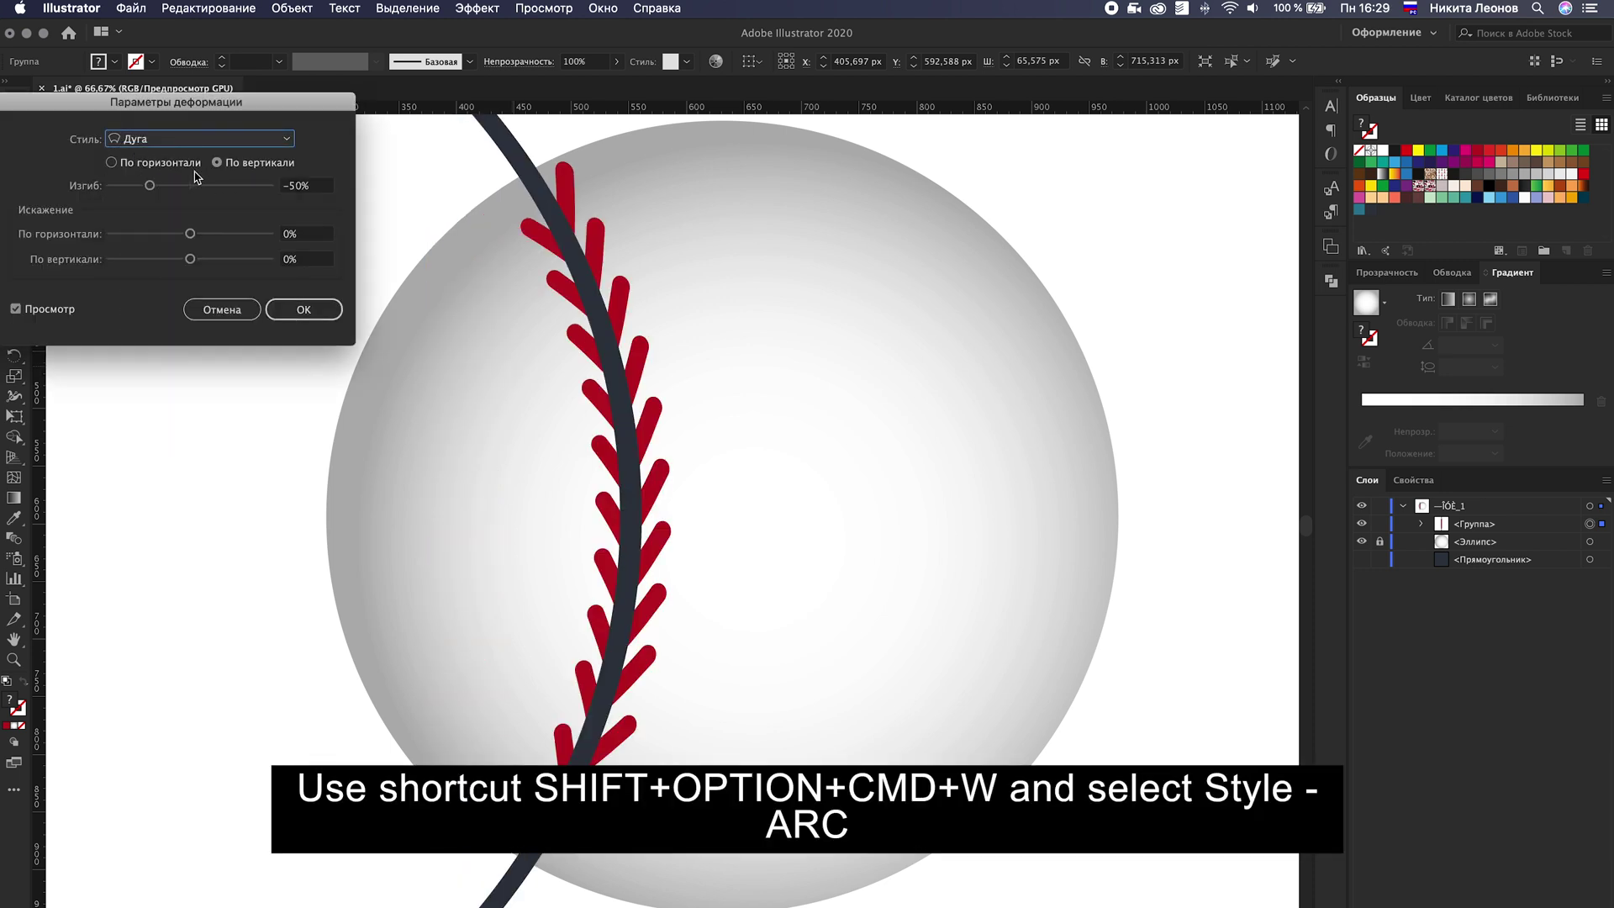
drag(152, 191, 164, 191)
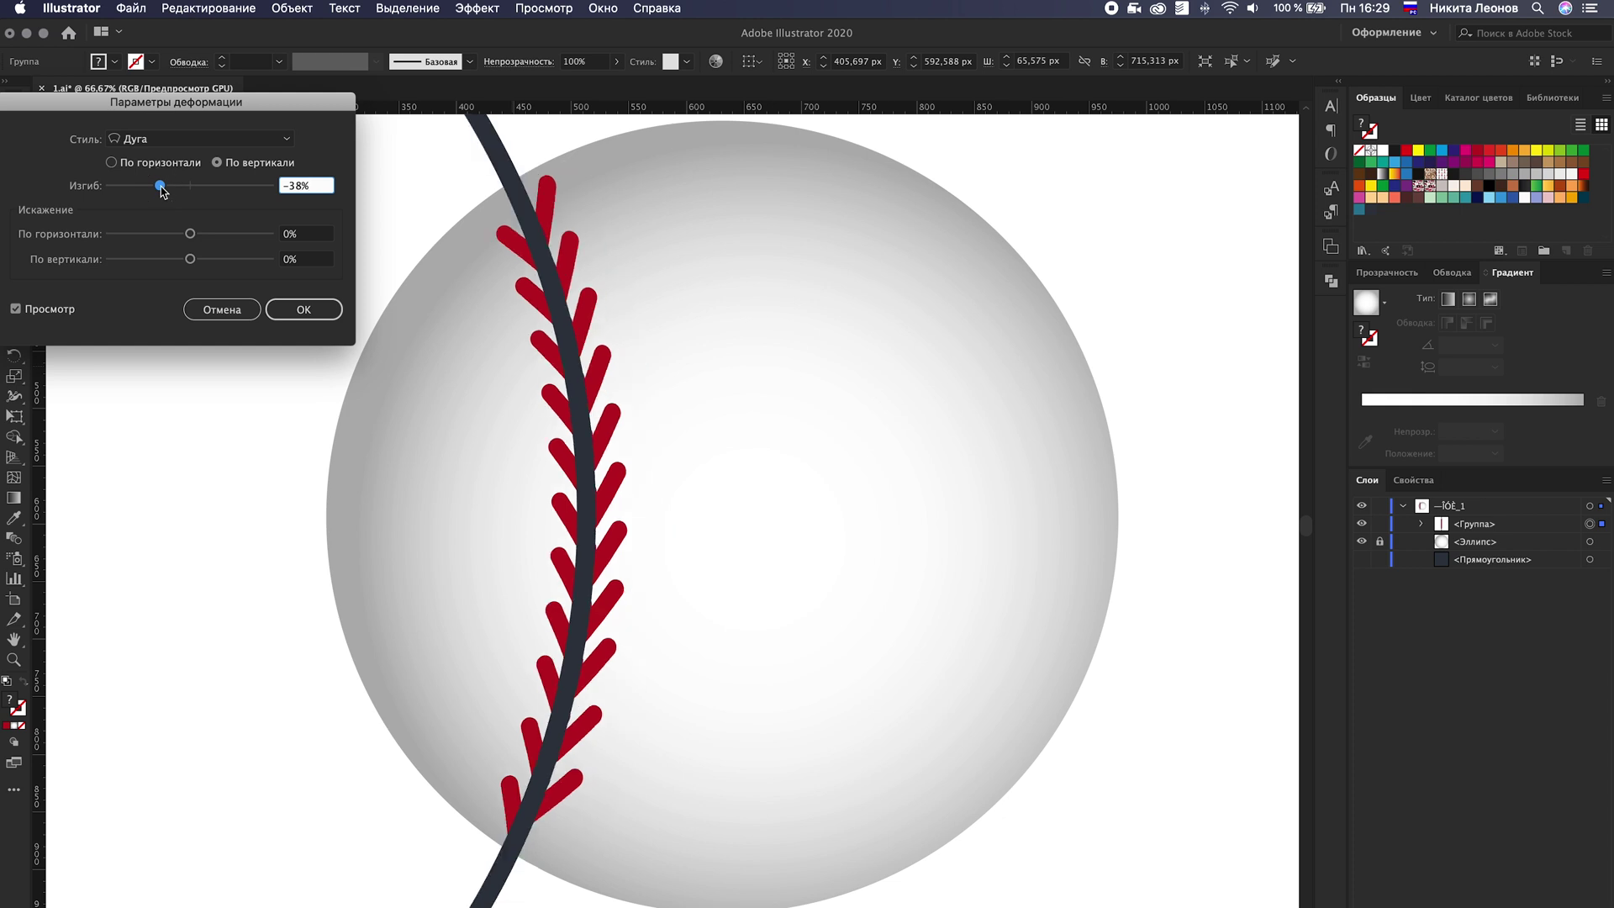
click(304, 310)
Step: Enlarge the warped seam to about 177 × 863 px and expand the envelope into editable shapes
key(super+minus)
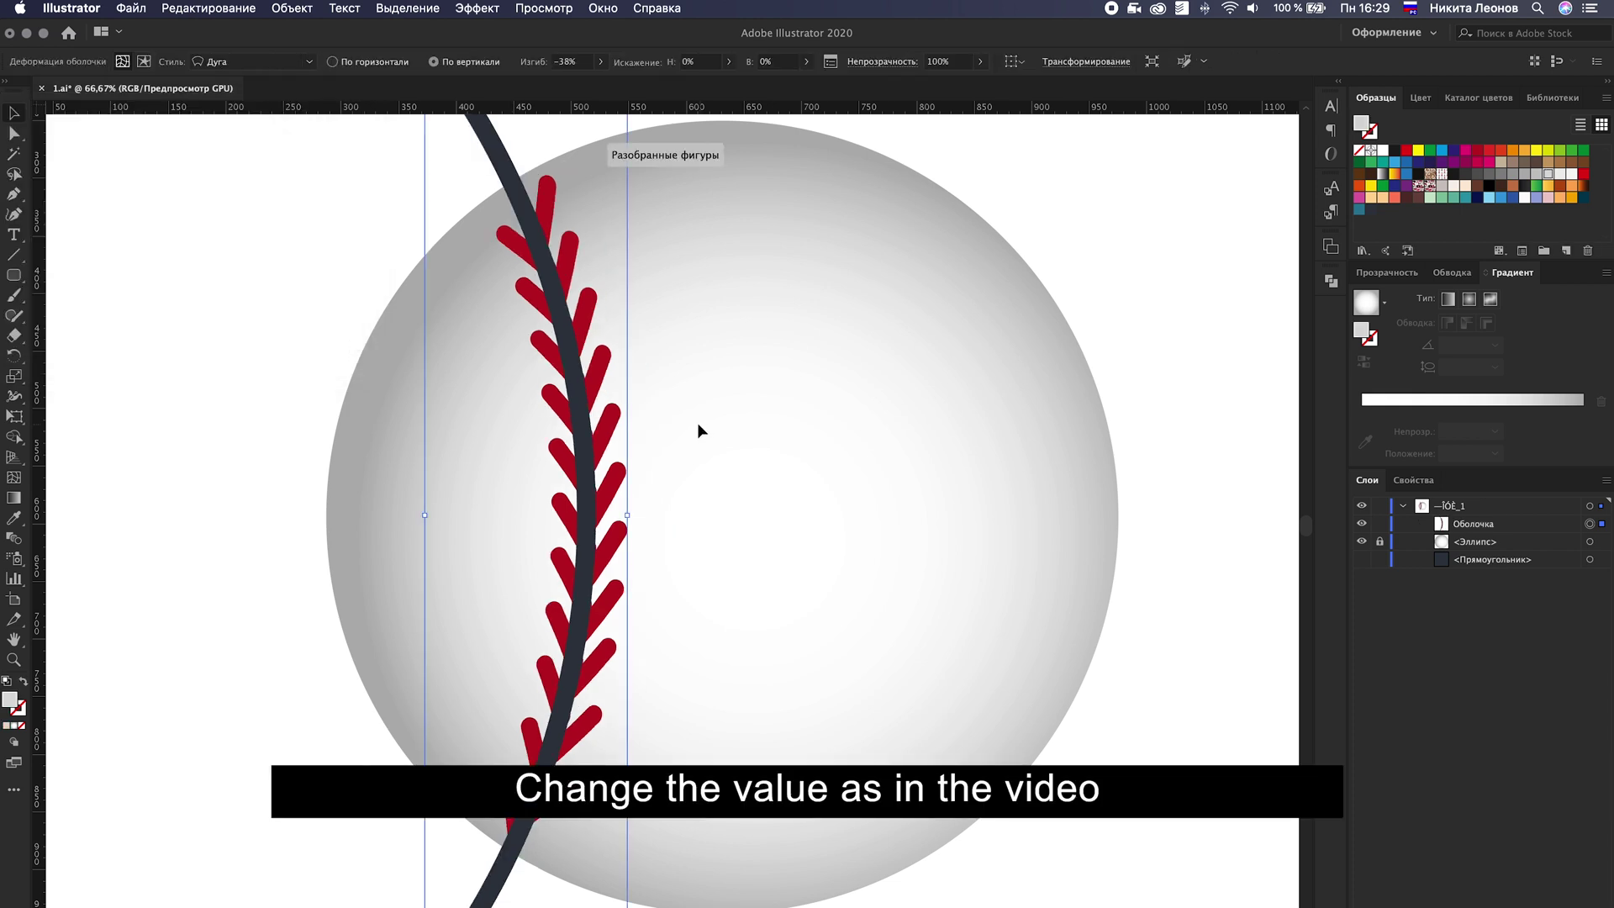
key(super+minus)
key(super+minus)
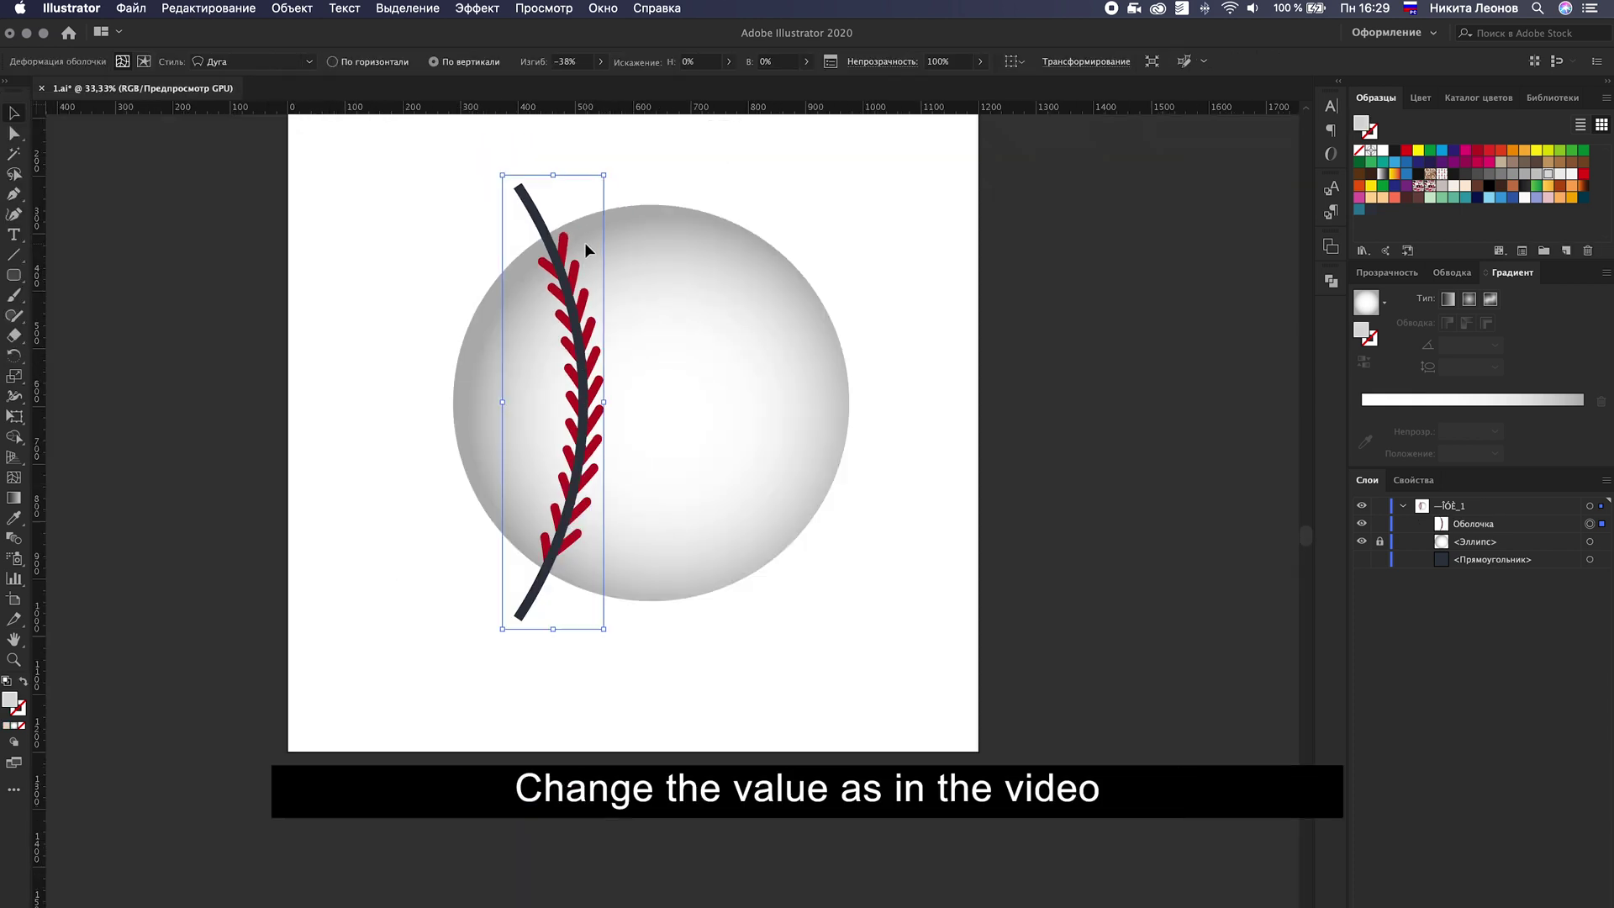
drag(602, 190, 605, 168)
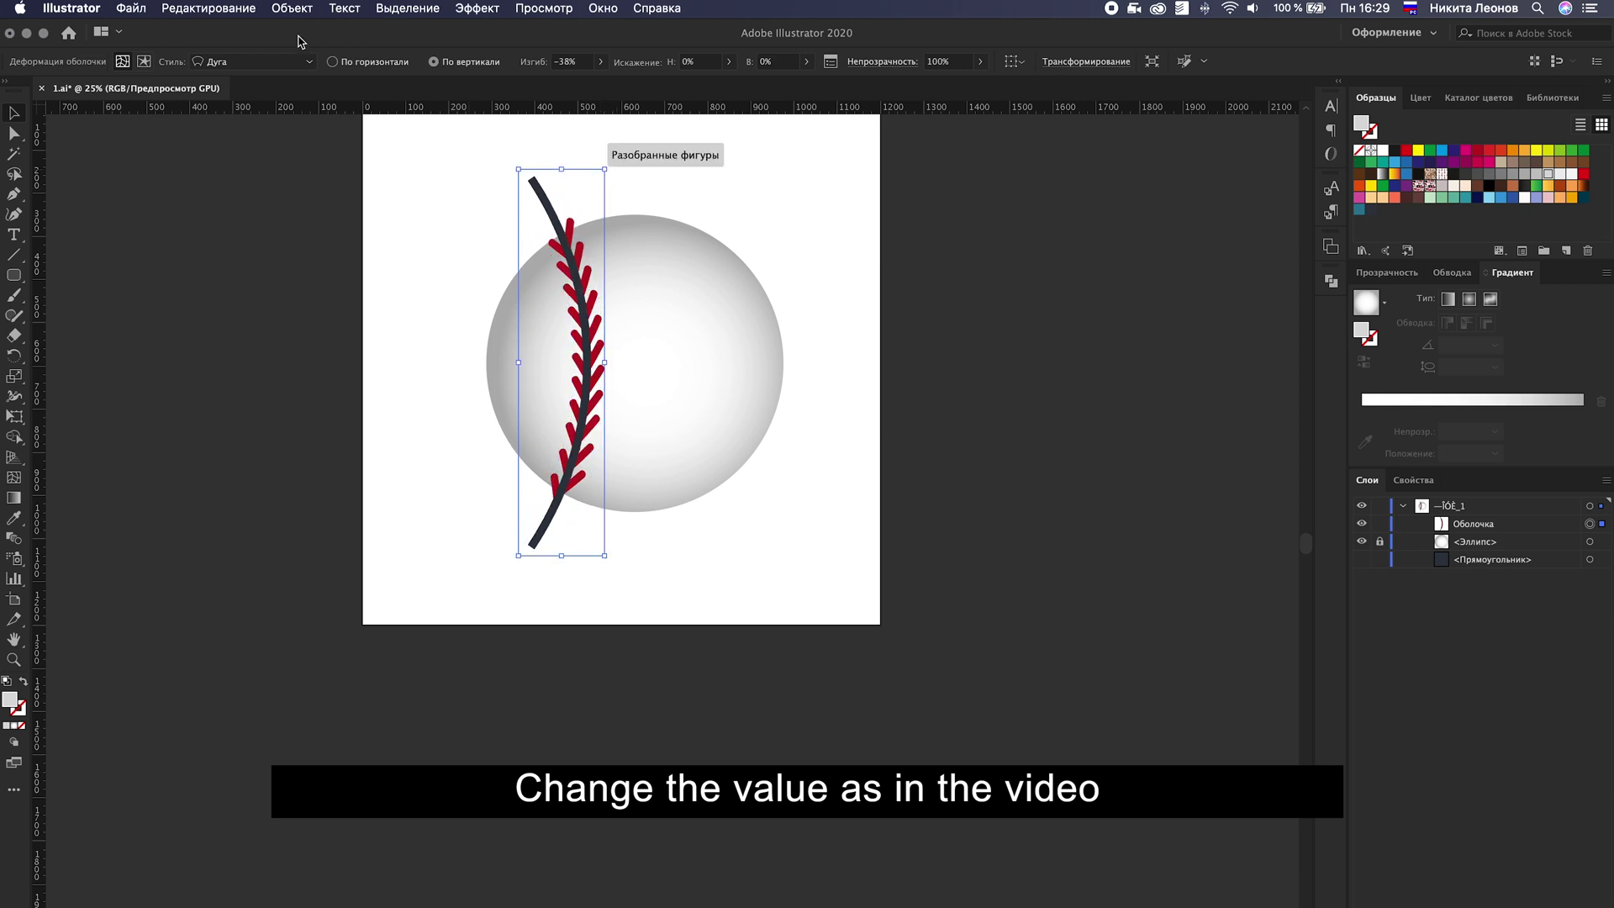
click(296, 8)
click(336, 194)
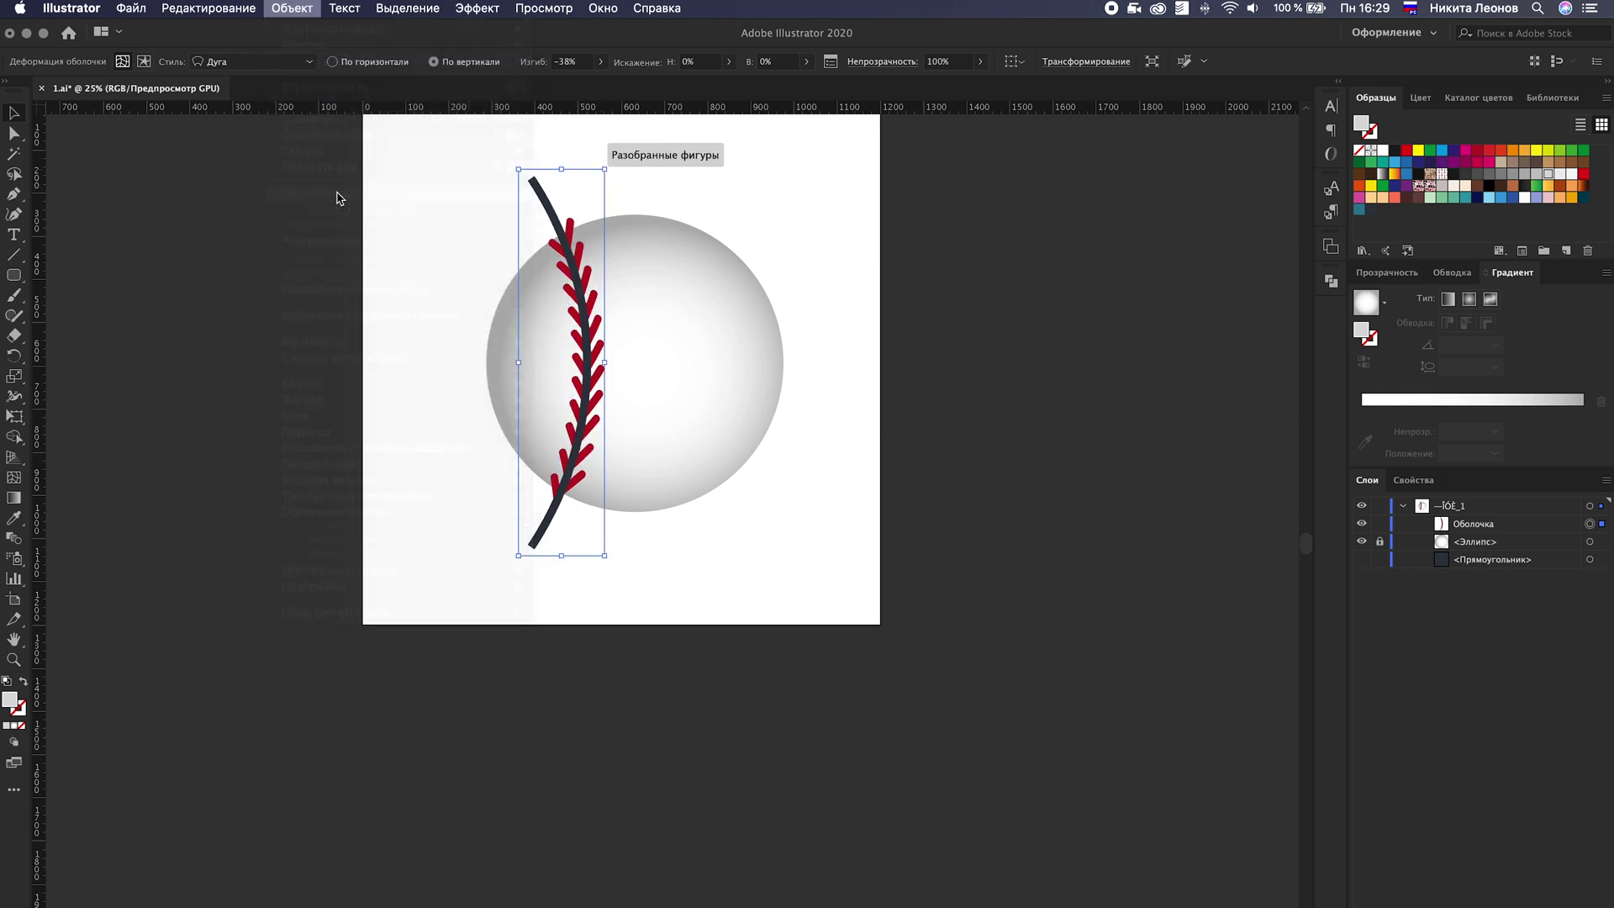
click(159, 333)
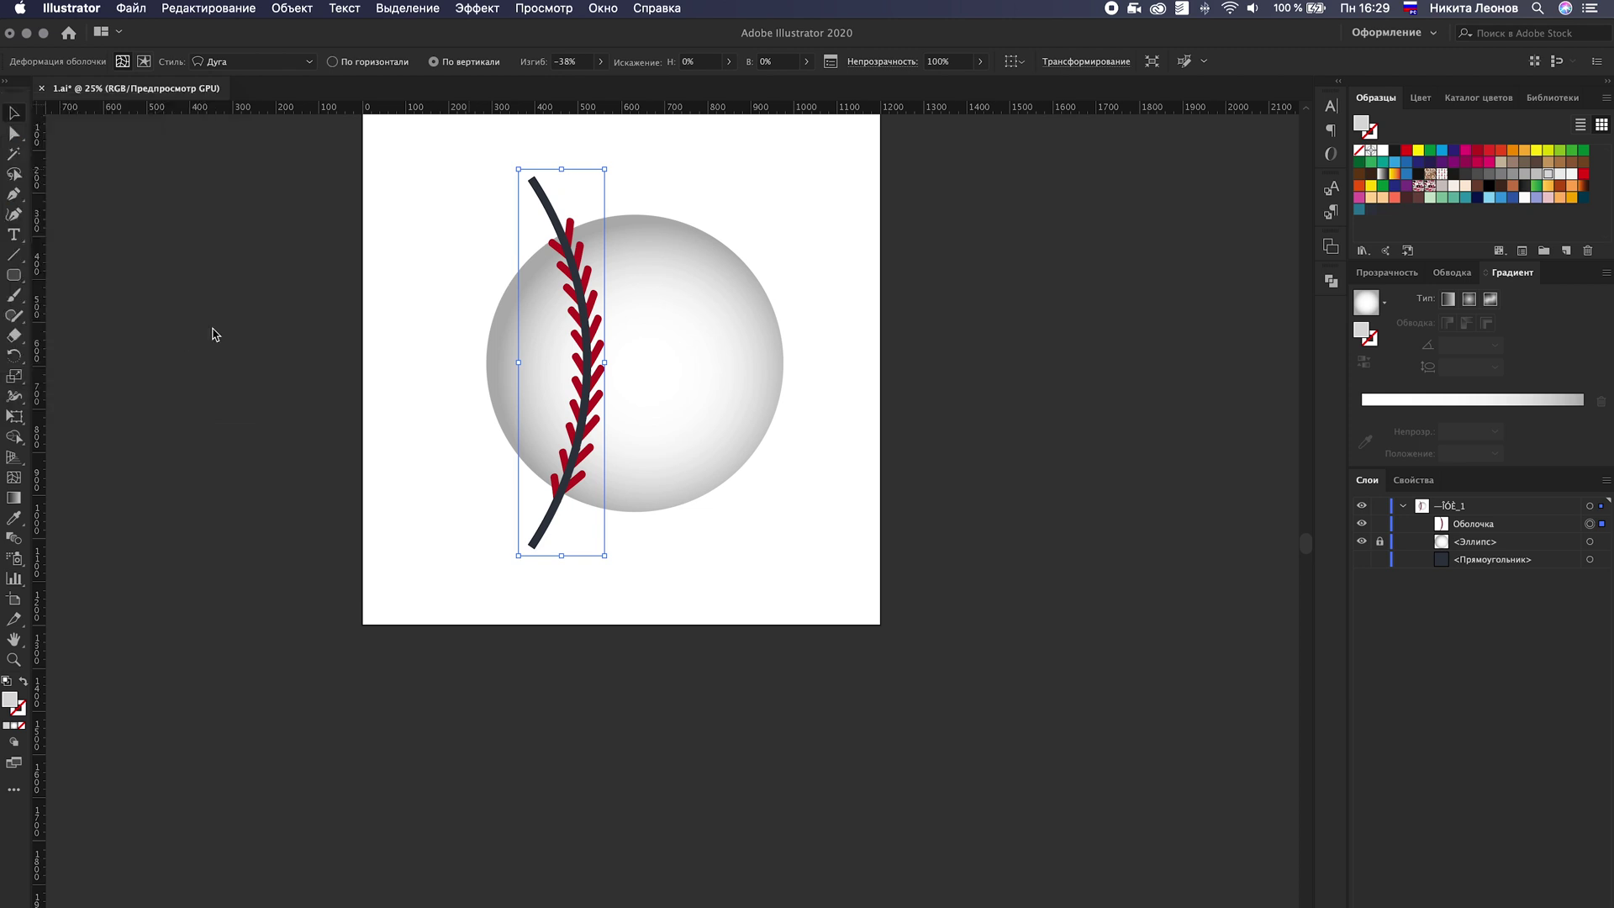
Step: Position the curved seam over the left part of the ball at about X 411, Y 588 px and lock its group
key(super+plus)
drag(593, 341, 565, 348)
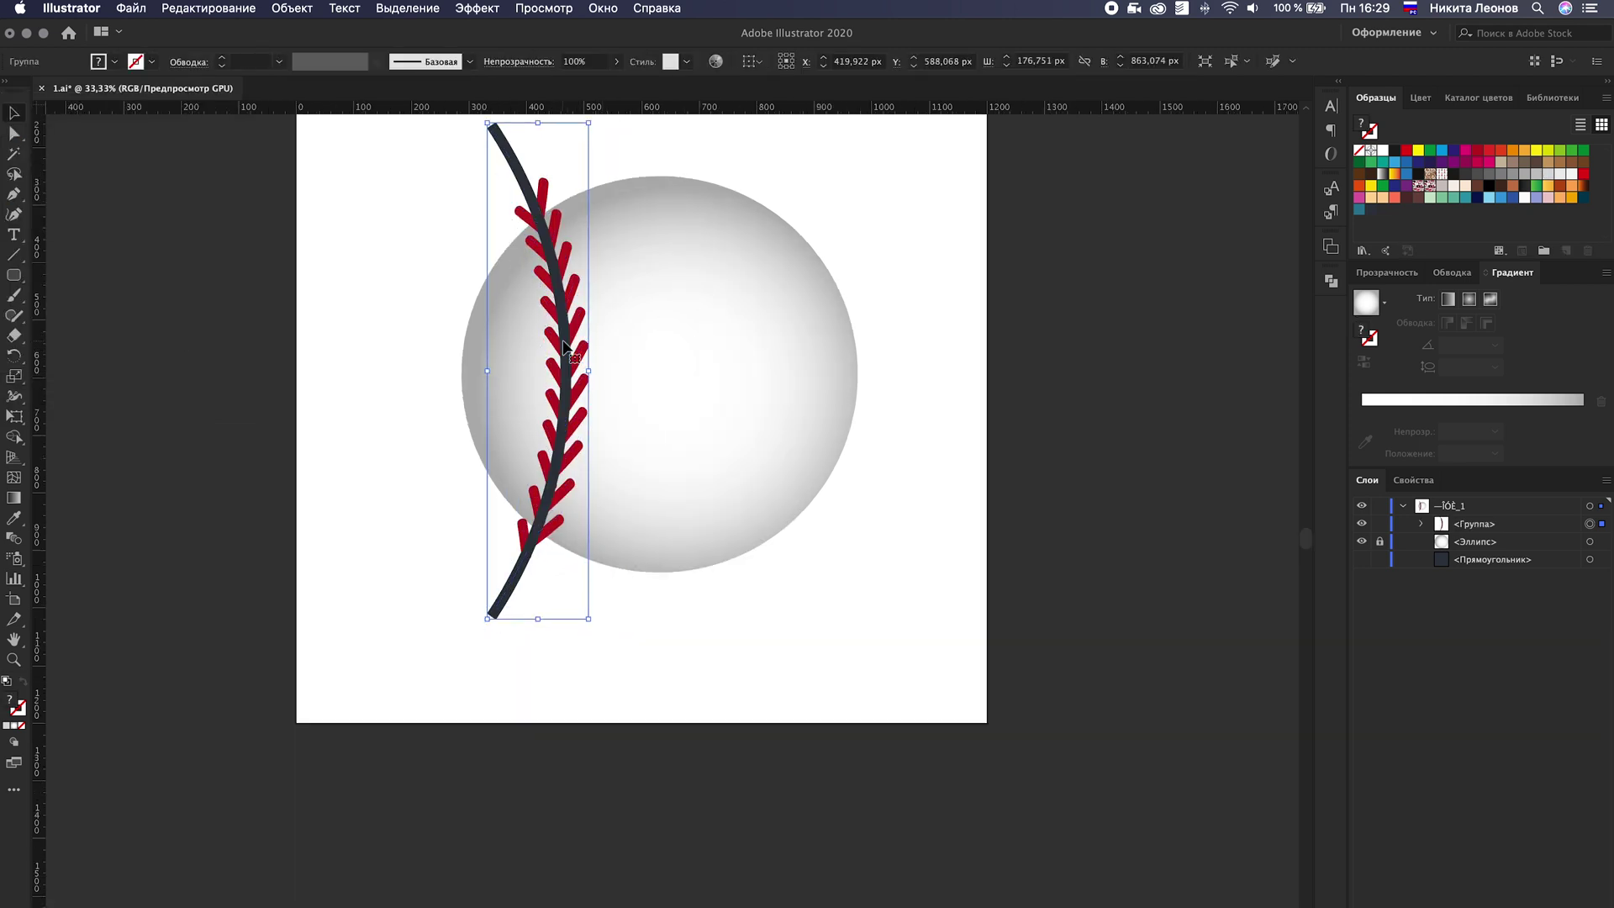
scroll(564, 347, up, 2)
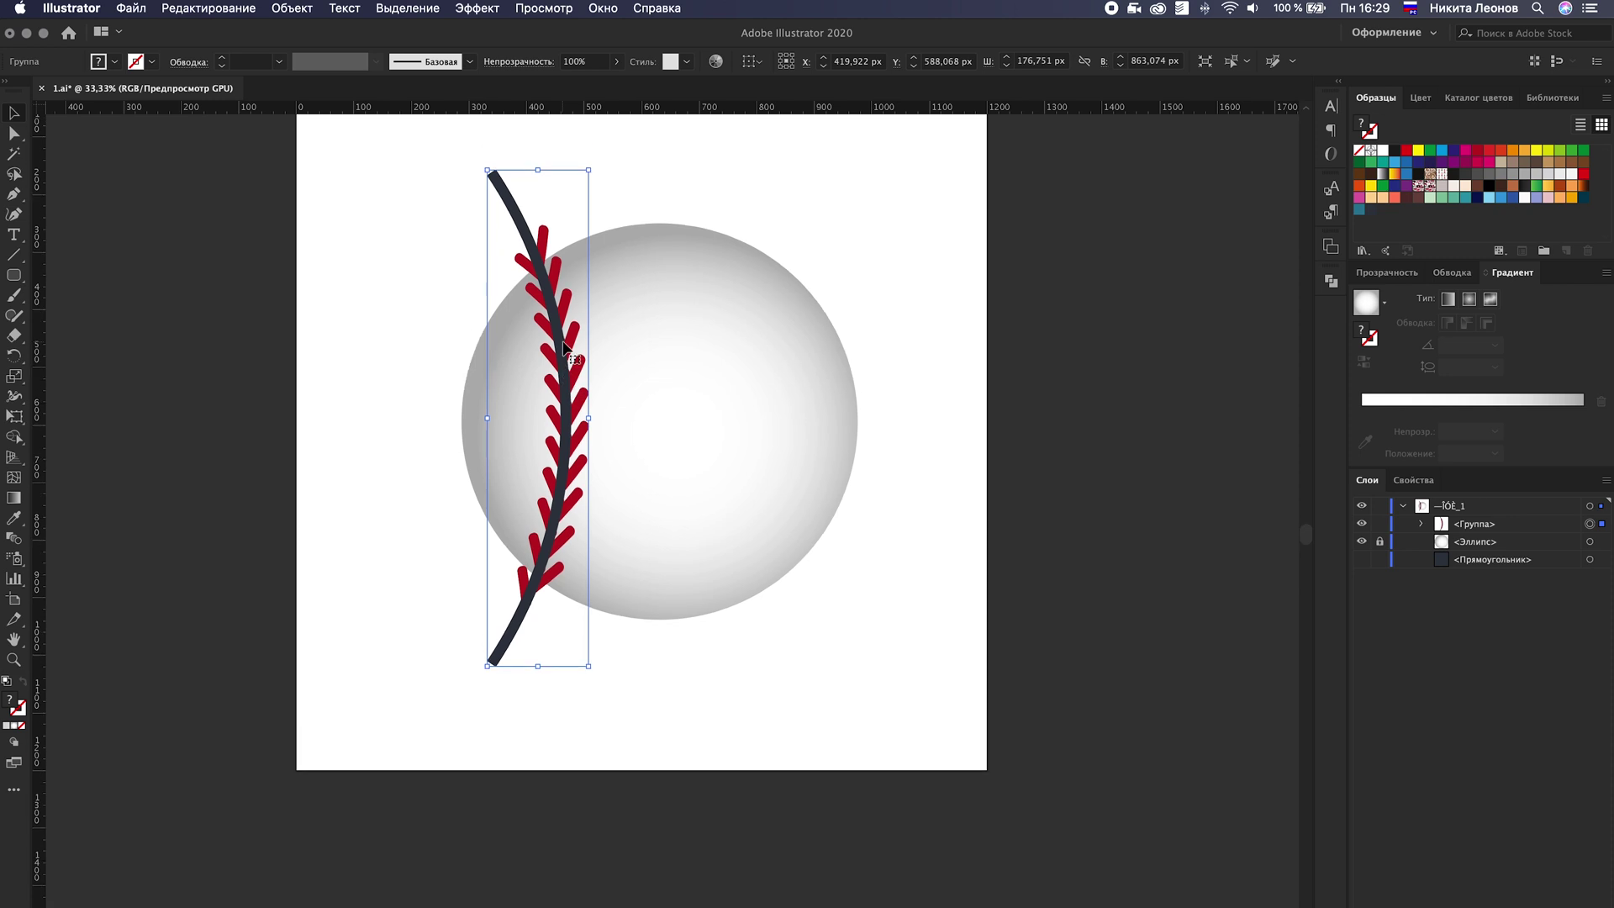
drag(566, 353, 555, 367)
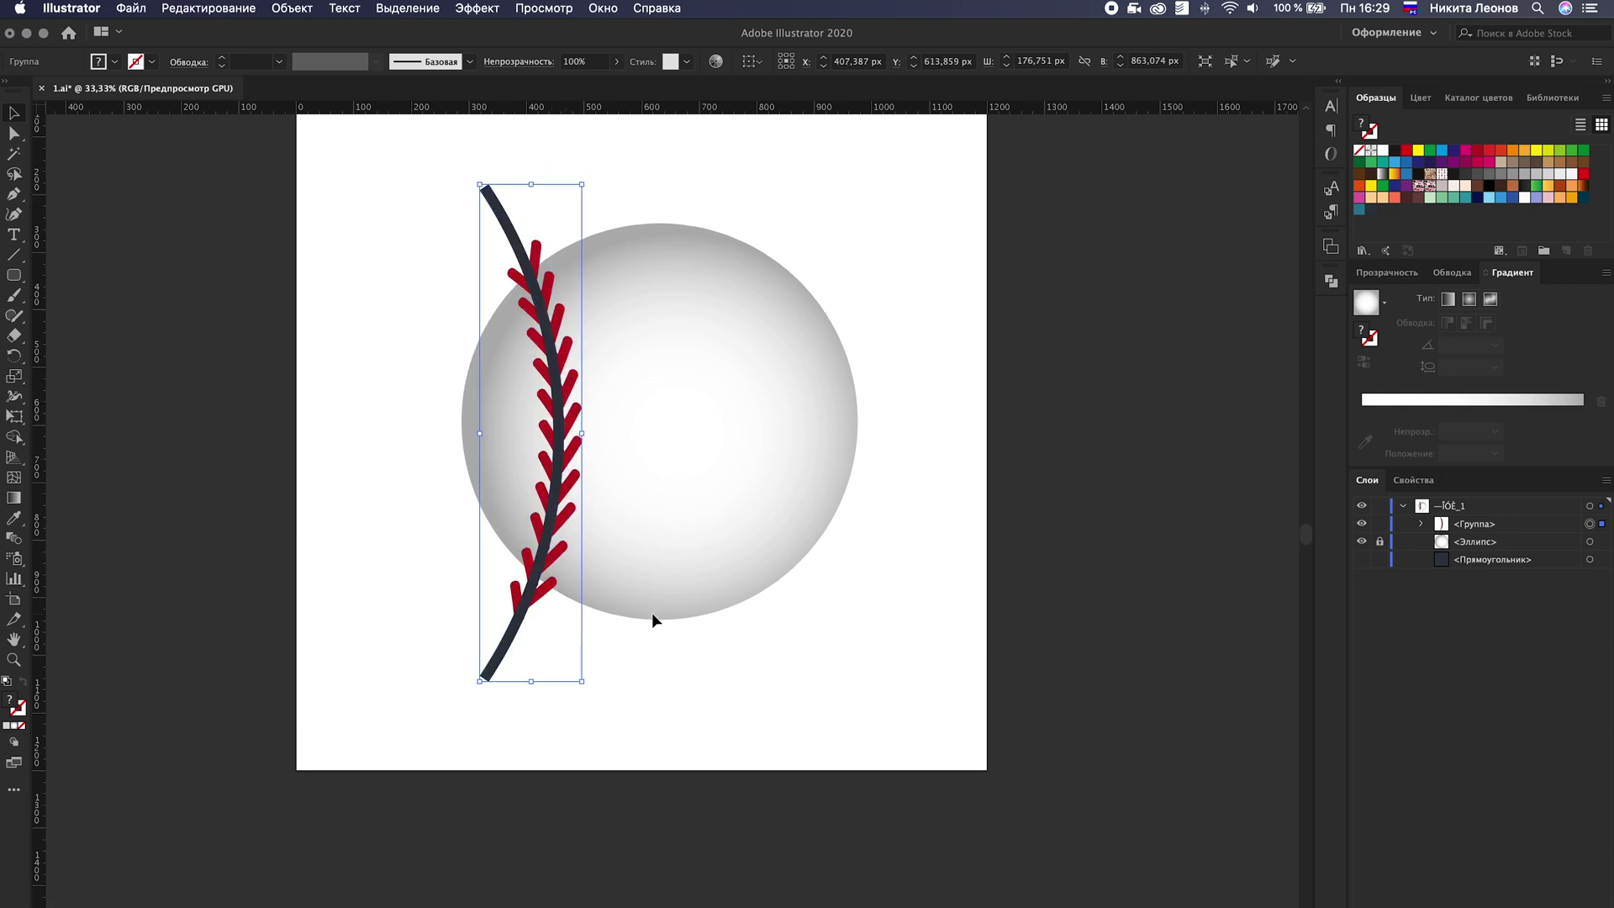
click(658, 679)
drag(549, 469, 552, 454)
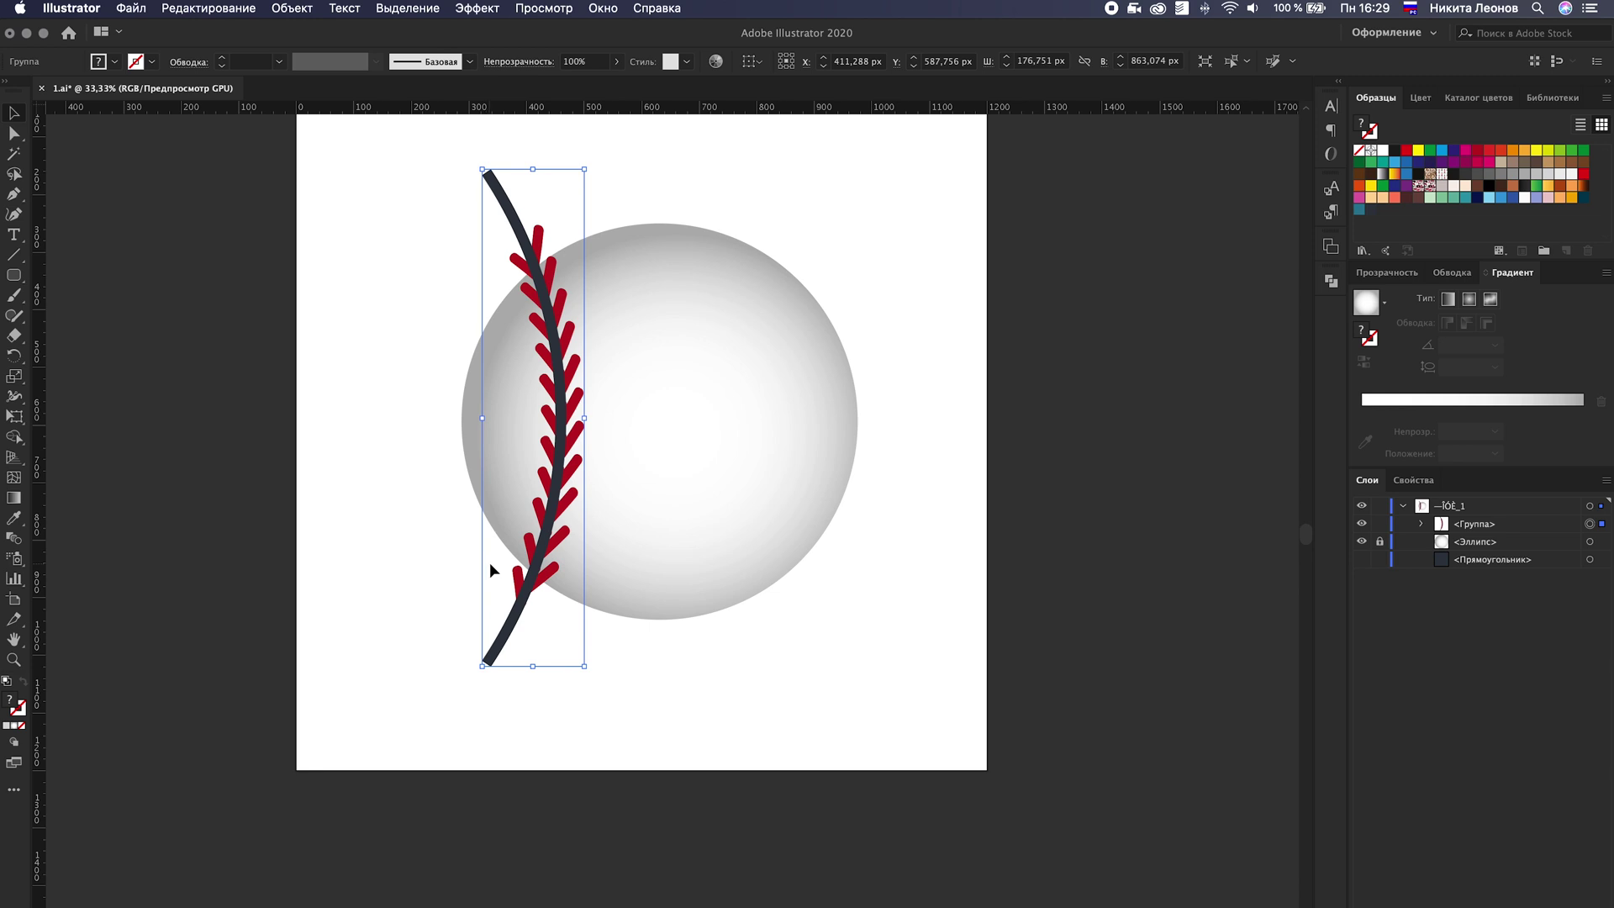
scroll(489, 562, up, 2)
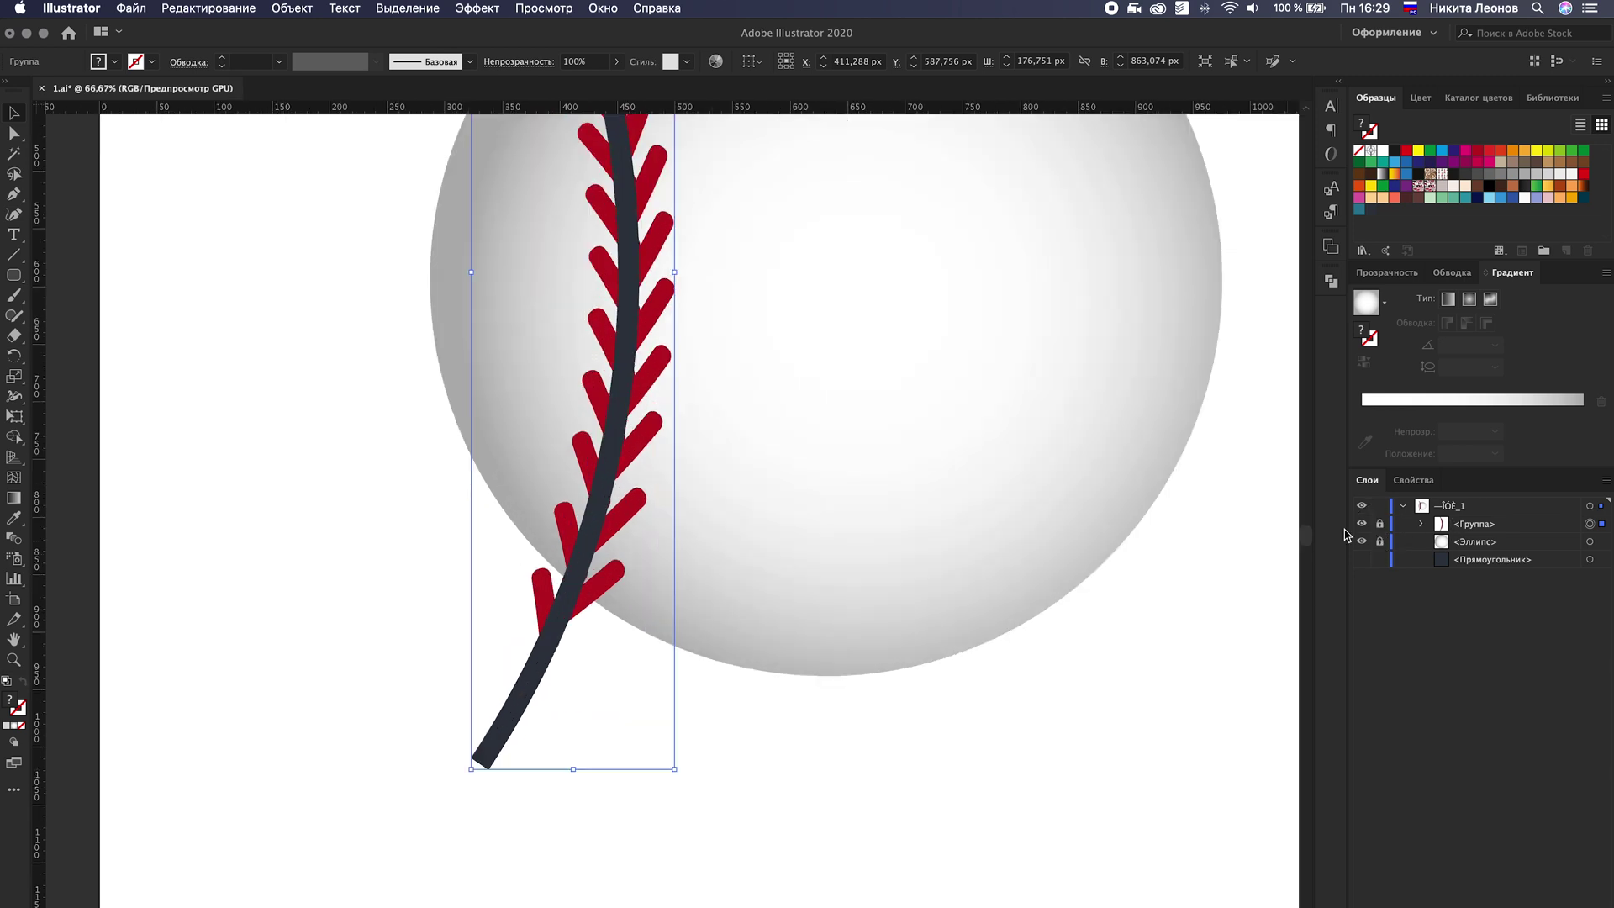
Step: Draw a circle about 27 px across over the rounded end of the second-lowest stitch on the seam's left side
drag(15, 275, 76, 317)
scroll(580, 538, up, 5)
drag(585, 526, 620, 551)
drag(625, 555, 626, 555)
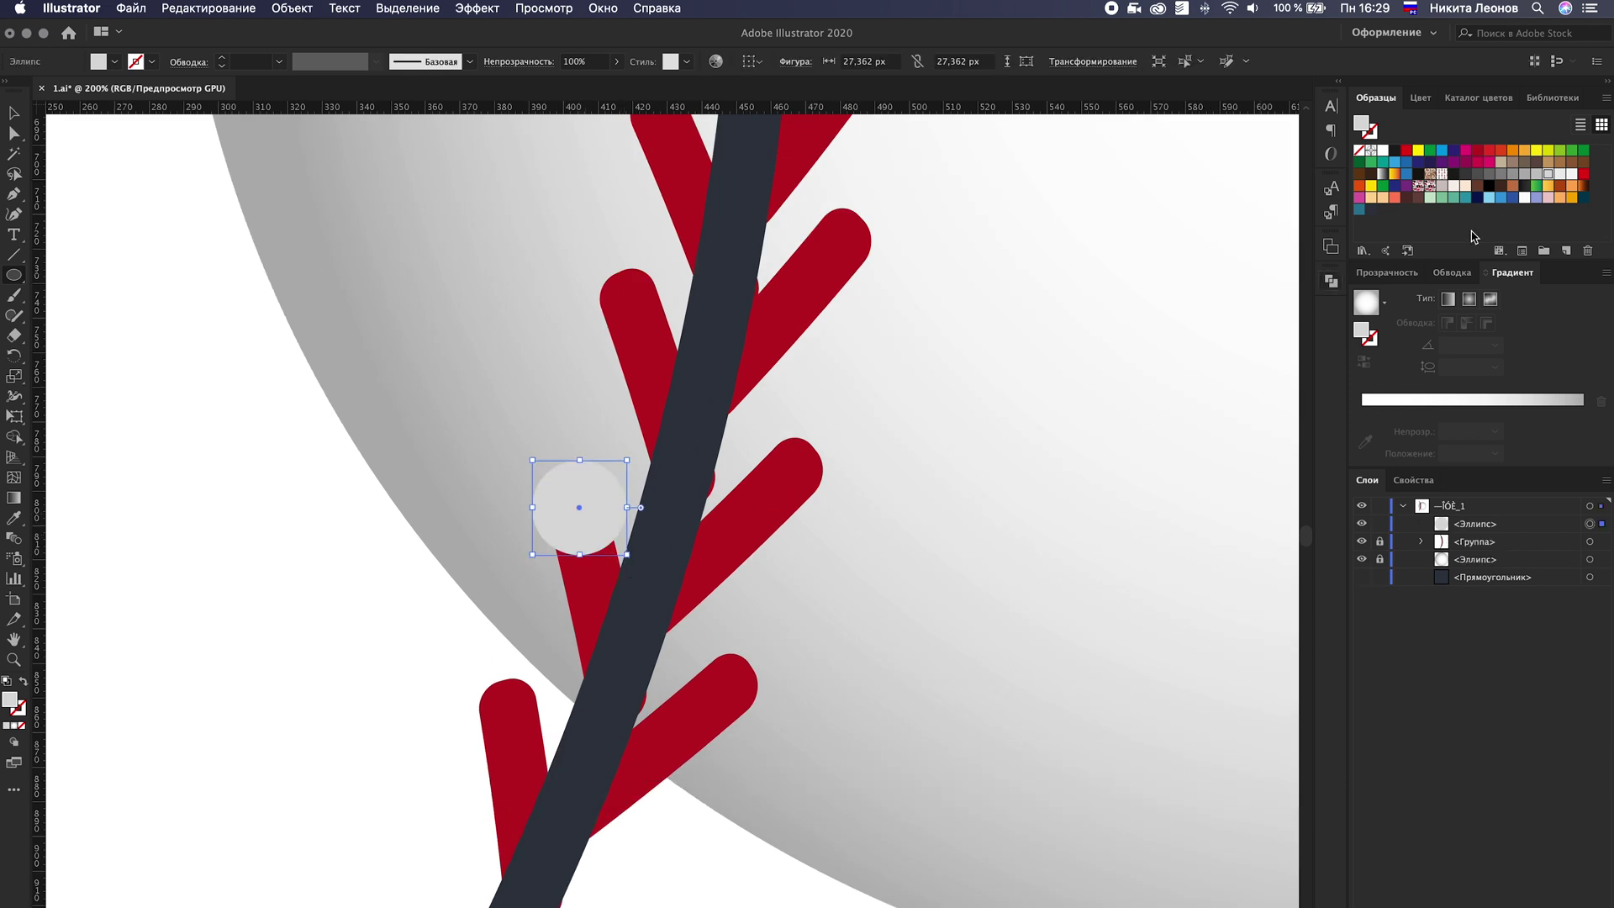
Step: Fill the small circle with dark grey and move it beneath the seam group but above the ball
click(1454, 174)
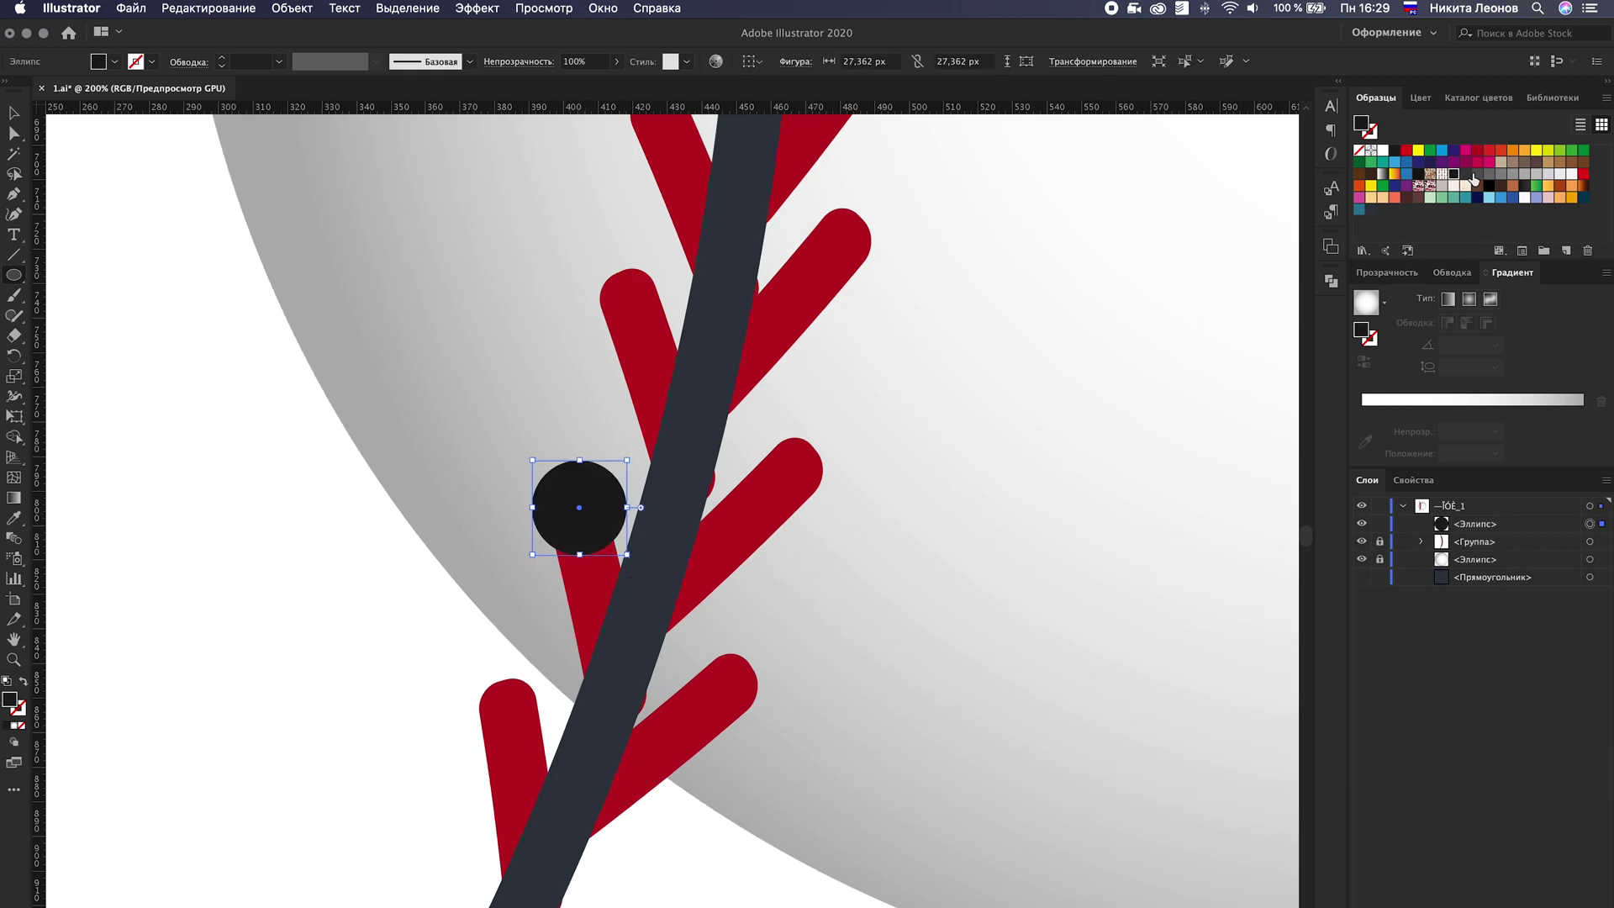
drag(1441, 528, 1452, 551)
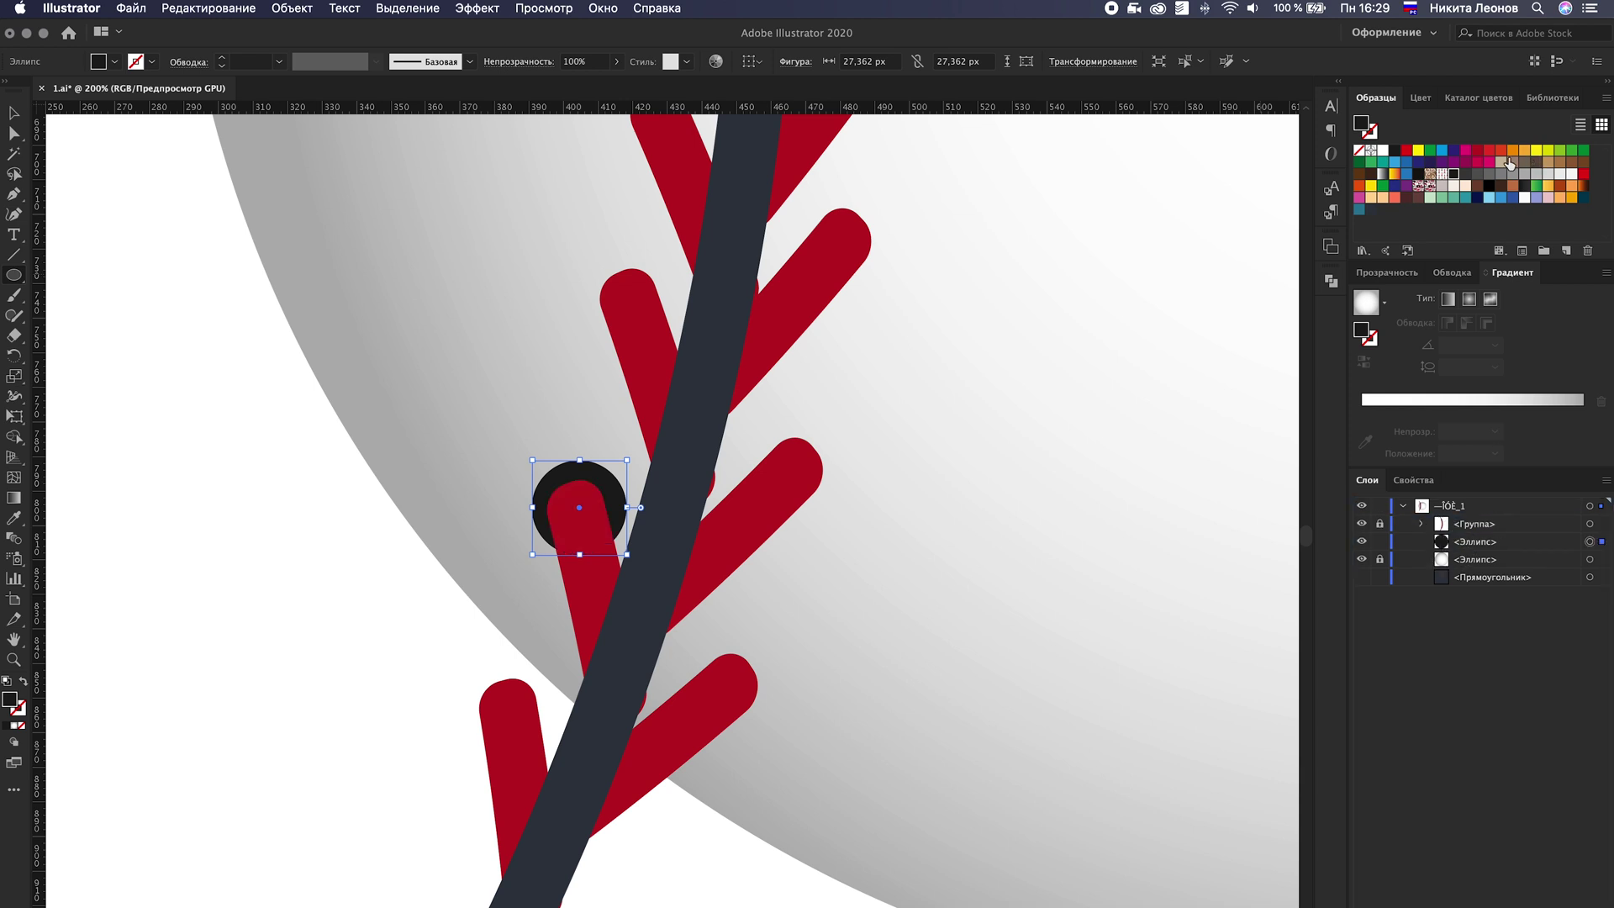
click(1465, 174)
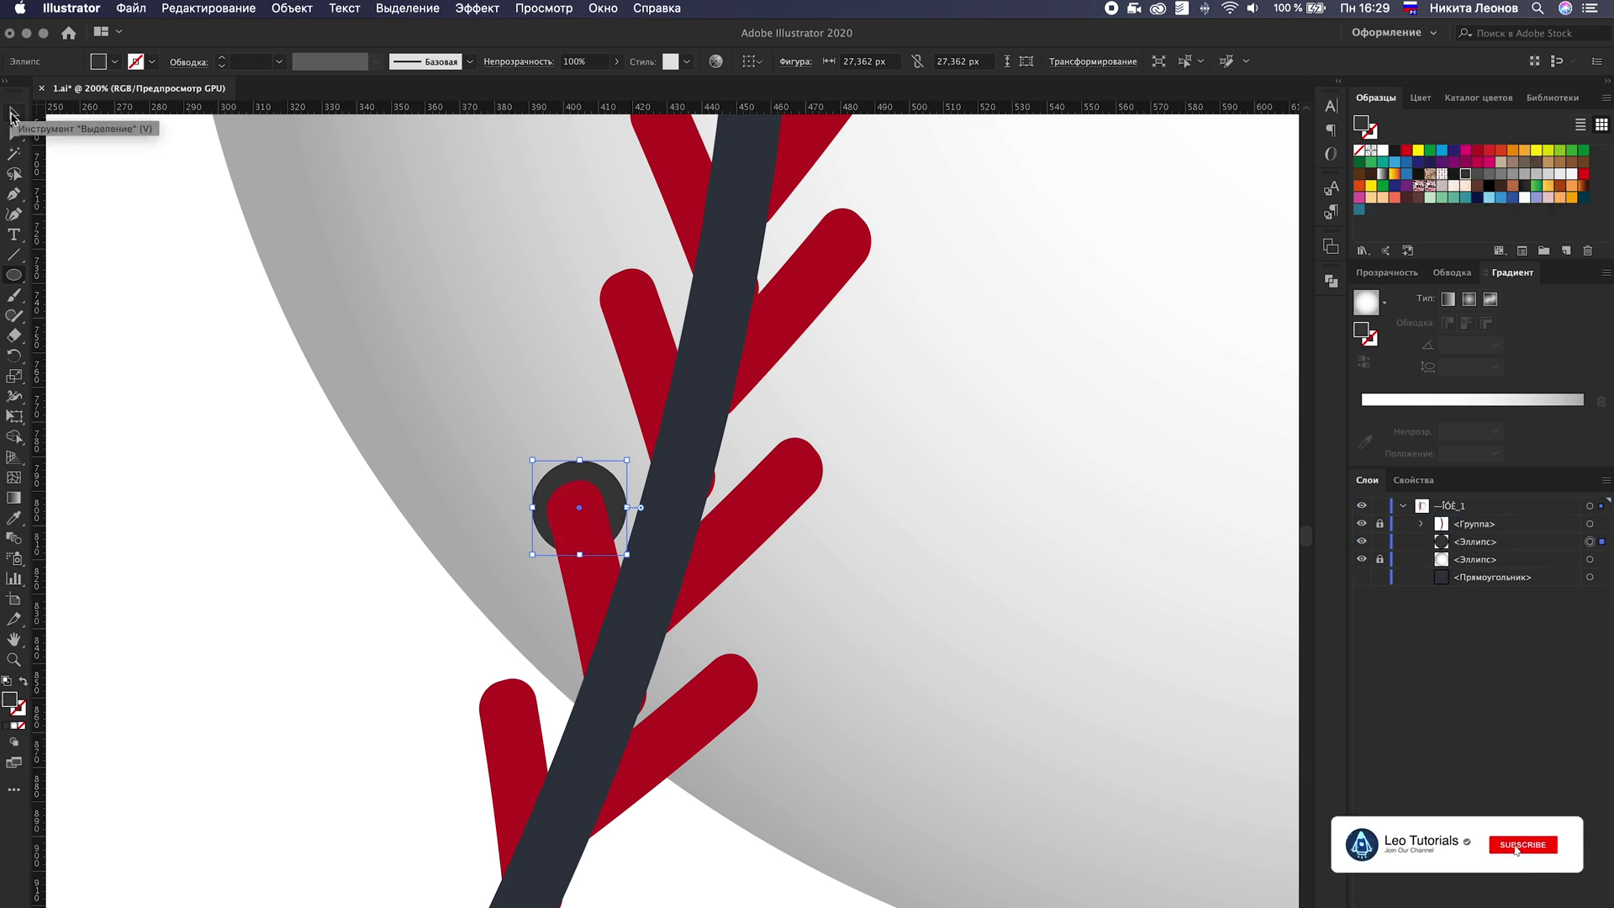
Step: Copy the dark grey circle onto the rounded outer ends of all the other stitches along both sides of the seam
click(13, 115)
drag(629, 460, 829, 439)
drag(822, 485, 749, 704)
scroll(752, 699, up, 4)
drag(807, 632, 623, 454)
drag(638, 420, 854, 368)
scroll(855, 370, up, 4)
drag(882, 574, 667, 432)
drag(656, 445, 897, 384)
scroll(897, 387, up, 6)
drag(893, 687, 675, 583)
drag(672, 588, 664, 412)
drag(664, 412, 880, 313)
scroll(879, 315, up, 5)
drag(877, 549, 653, 464)
drag(653, 464, 631, 280)
scroll(630, 281, up, 5)
drag(639, 529, 612, 361)
scroll(613, 361, up, 5)
drag(591, 565, 536, 399)
drag(536, 398, 719, 228)
scroll(720, 229, up, 5)
drag(723, 382, 472, 374)
drag(473, 374, 640, 190)
scroll(643, 191, down, 5)
scroll(678, 505, down, 3)
scroll(676, 797, up, 3)
drag(892, 568, 669, 582)
scroll(666, 589, down, 1)
Step: Group all the dark grey circles and combine them with the seam in a single group
key(super+a)
scroll(1364, 602, down, 2)
key(super+g)
key(super+g)
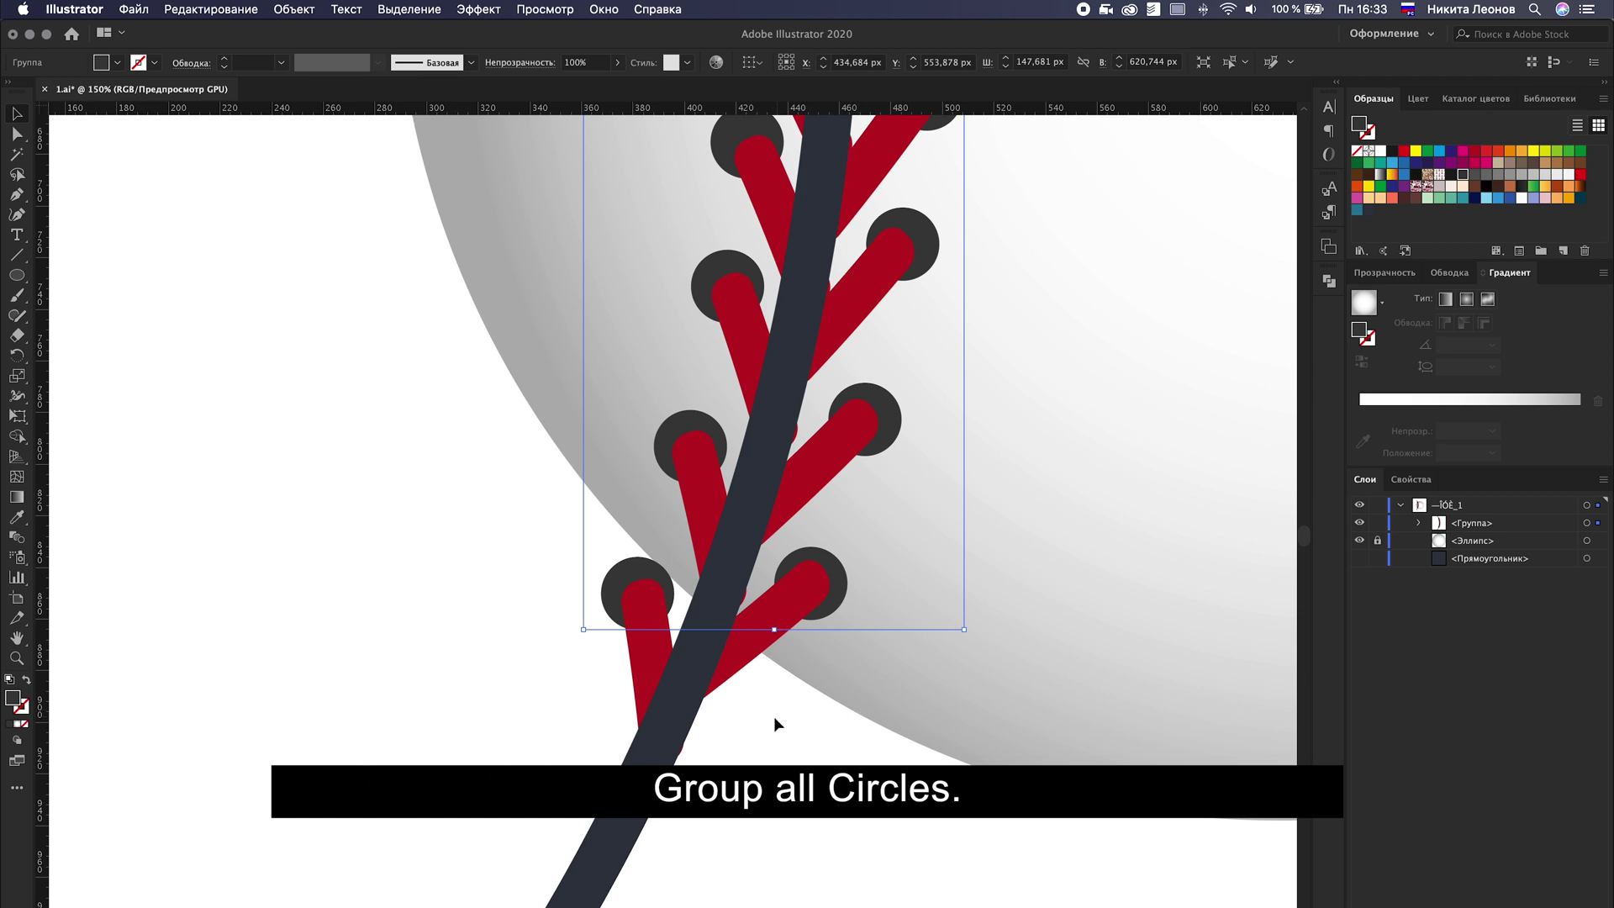
key(super+0)
shift+click(744, 740)
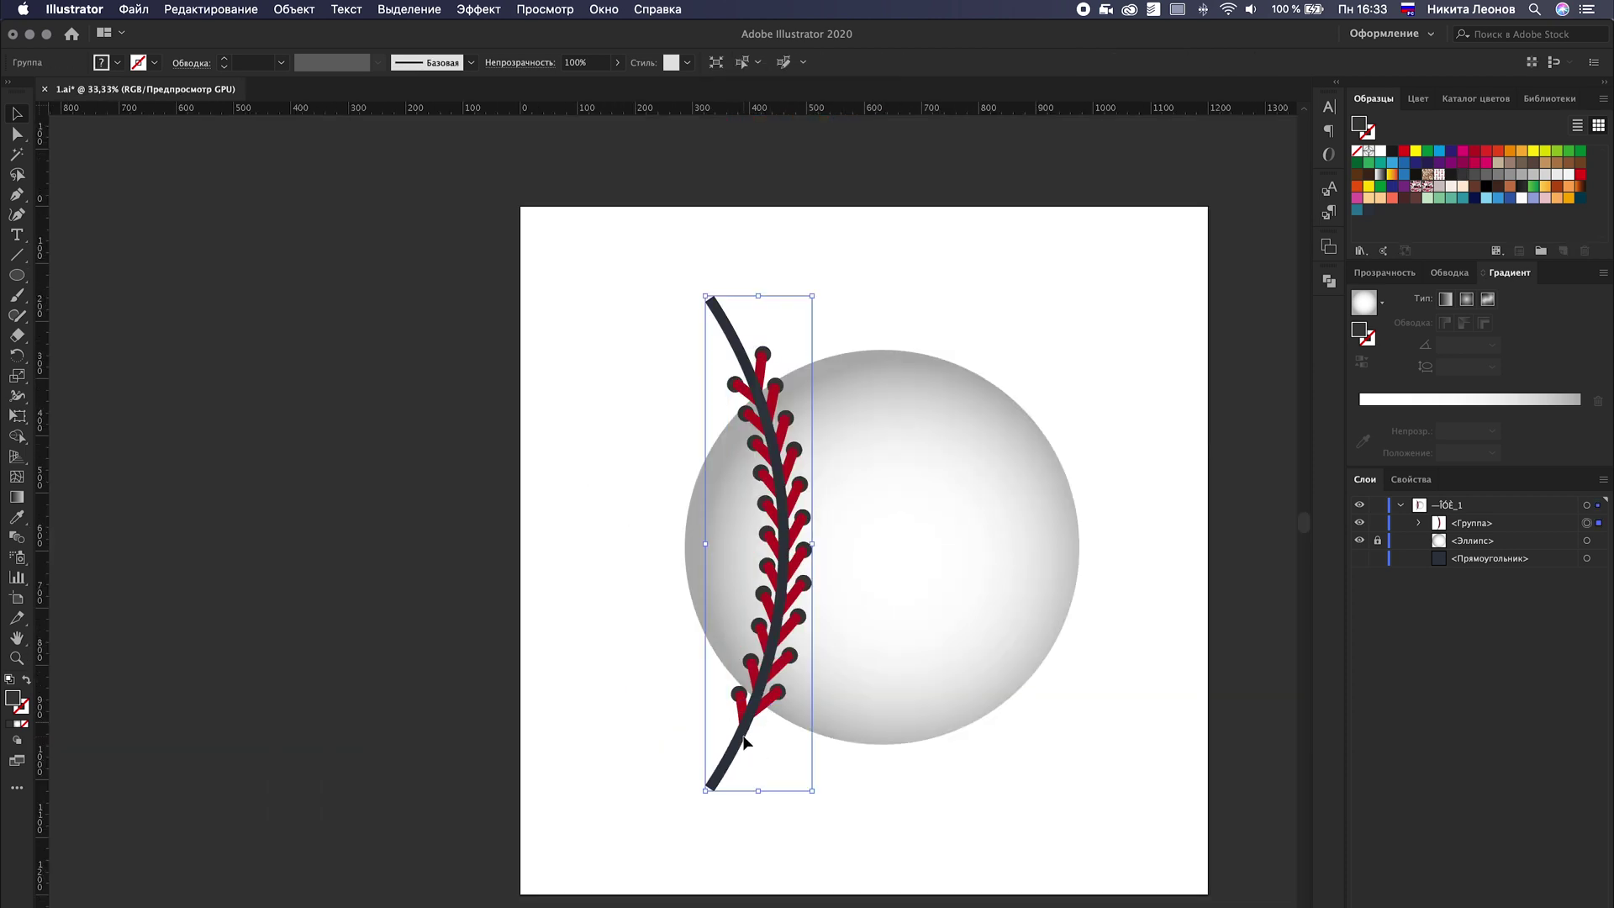
Step: Copy the complete seam to the right part of the ball and reflect the copy across the vertical axis
scroll(851, 618, right, 1)
scroll(795, 485, up, 1)
drag(691, 562, 1022, 558)
right_click(1022, 558)
mouse_move(1117, 751)
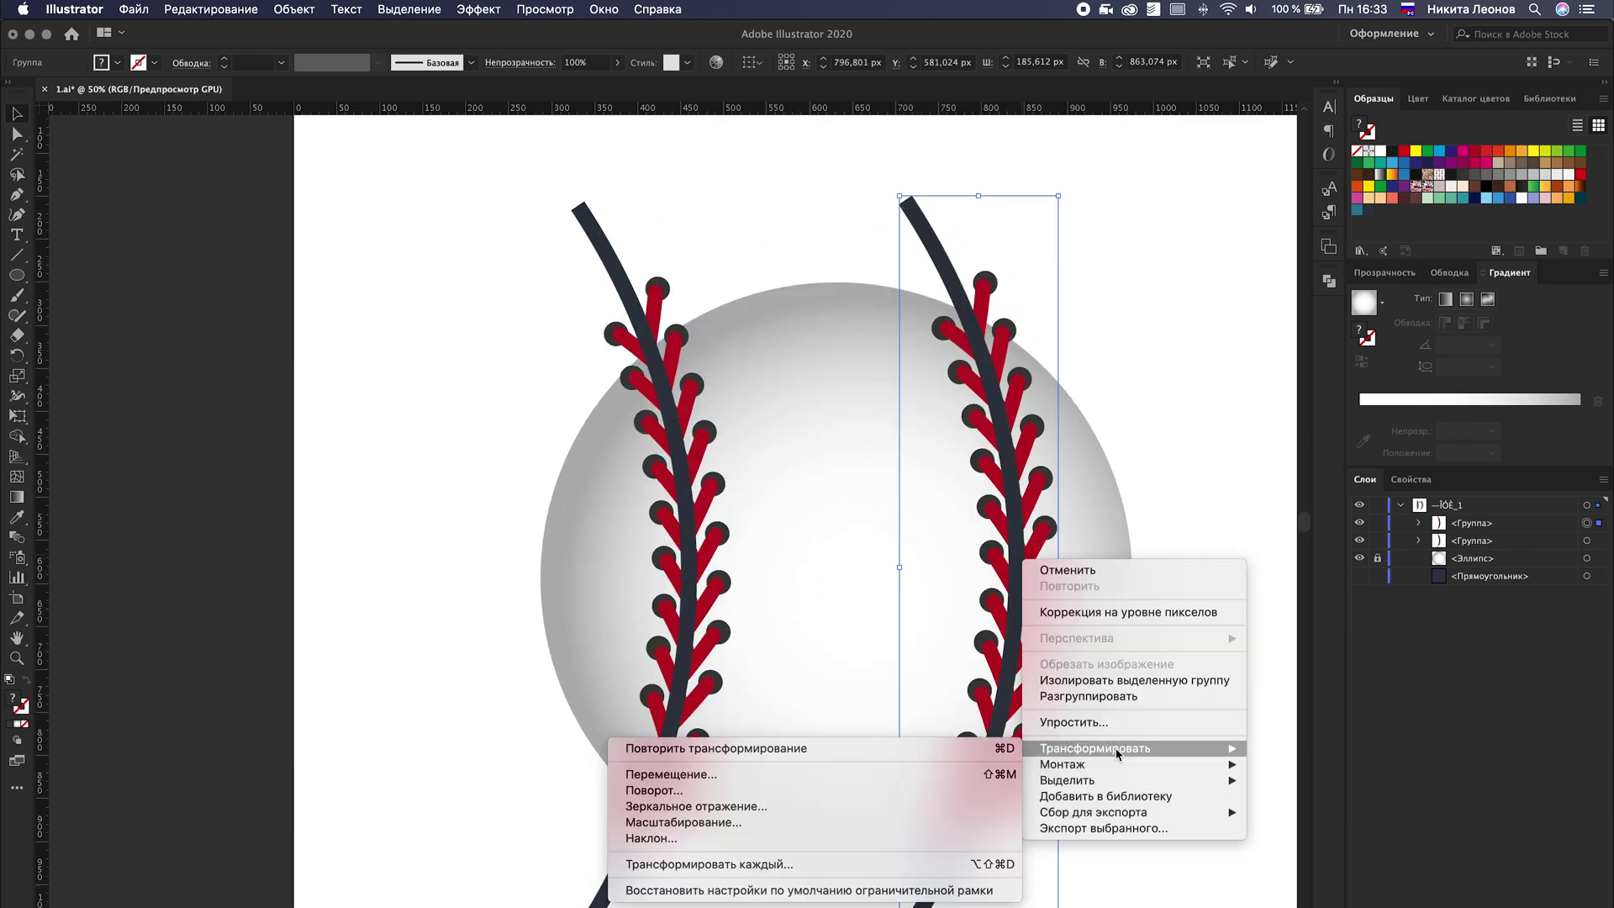
click(792, 806)
click(604, 503)
Step: Align the two seams by their vertical centres, shift the mirrored seam slightly toward the ball's right edge, and realign them
shift+click(651, 516)
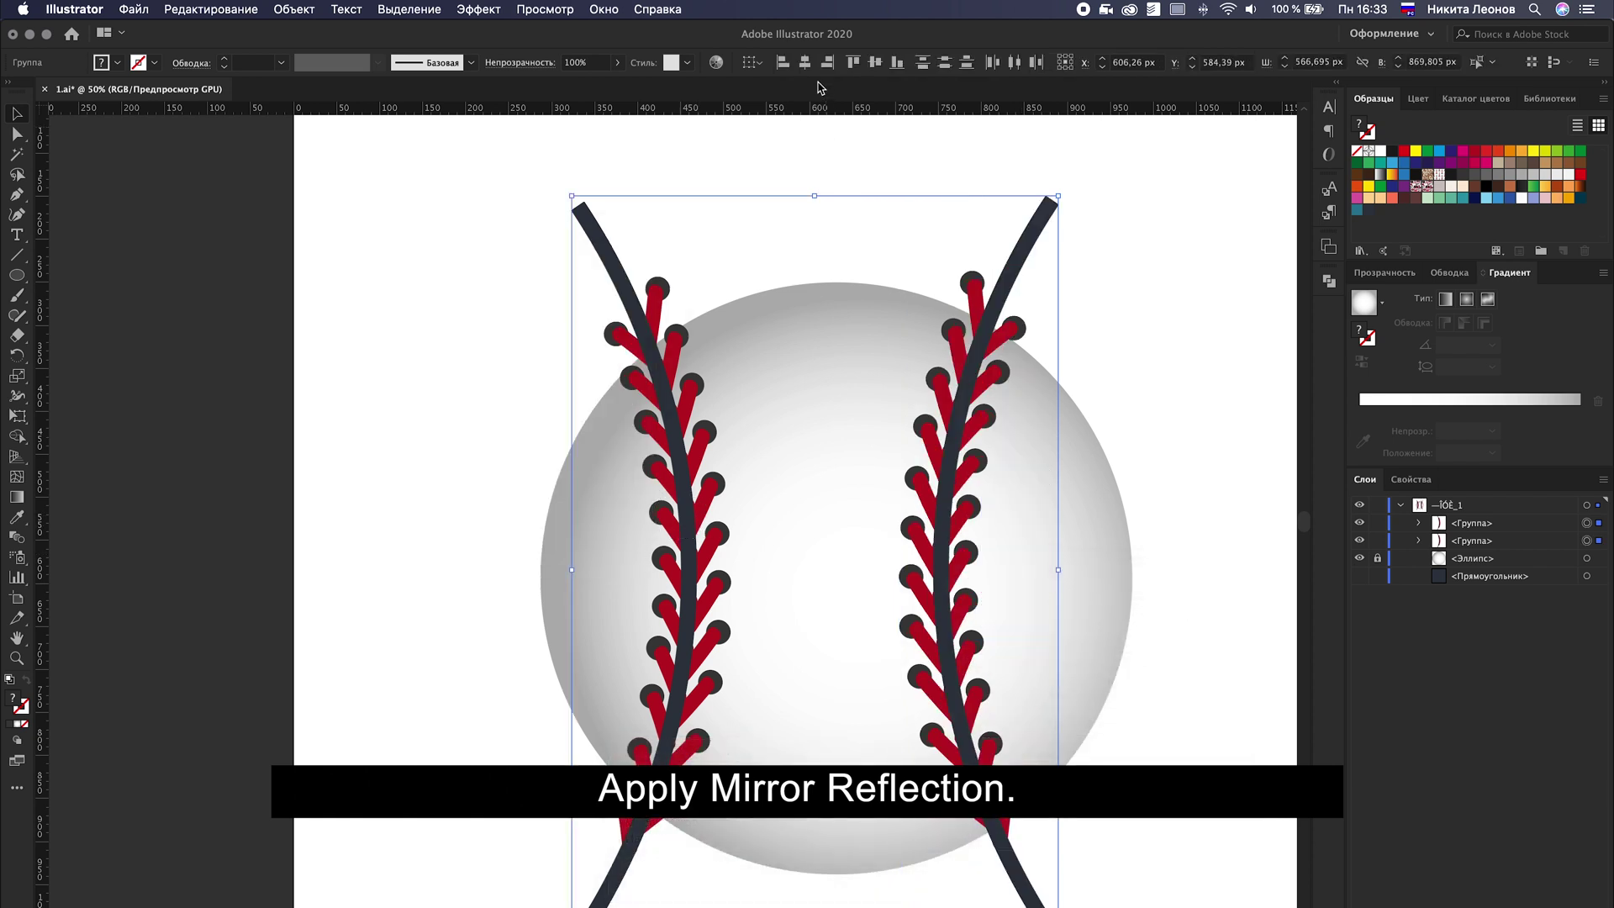
click(759, 71)
click(799, 81)
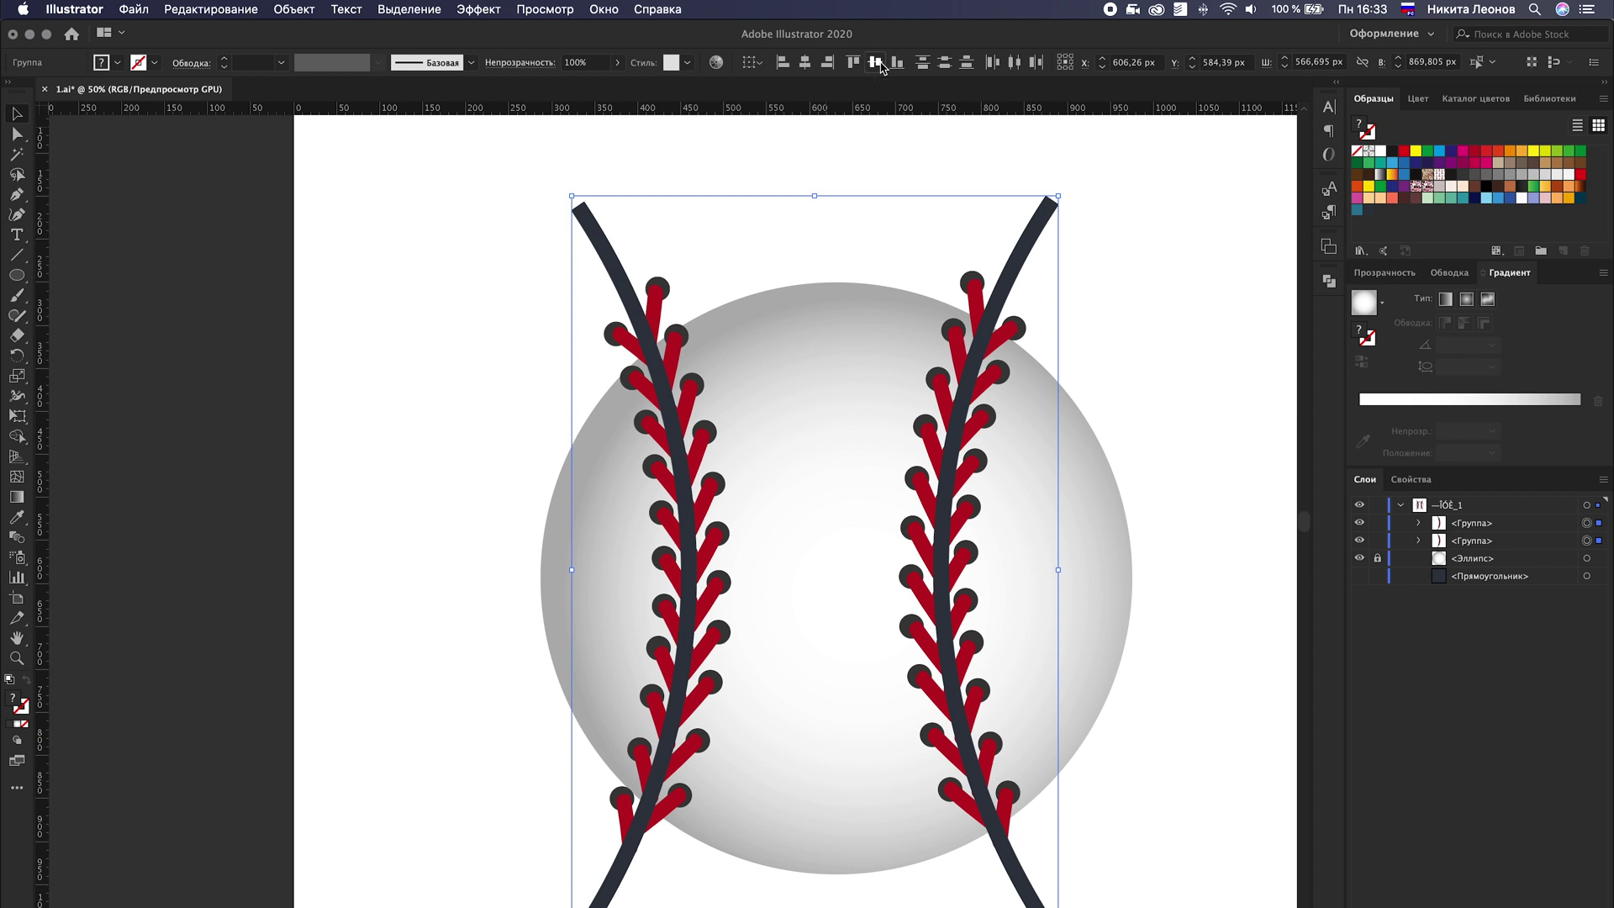
click(876, 63)
click(1118, 322)
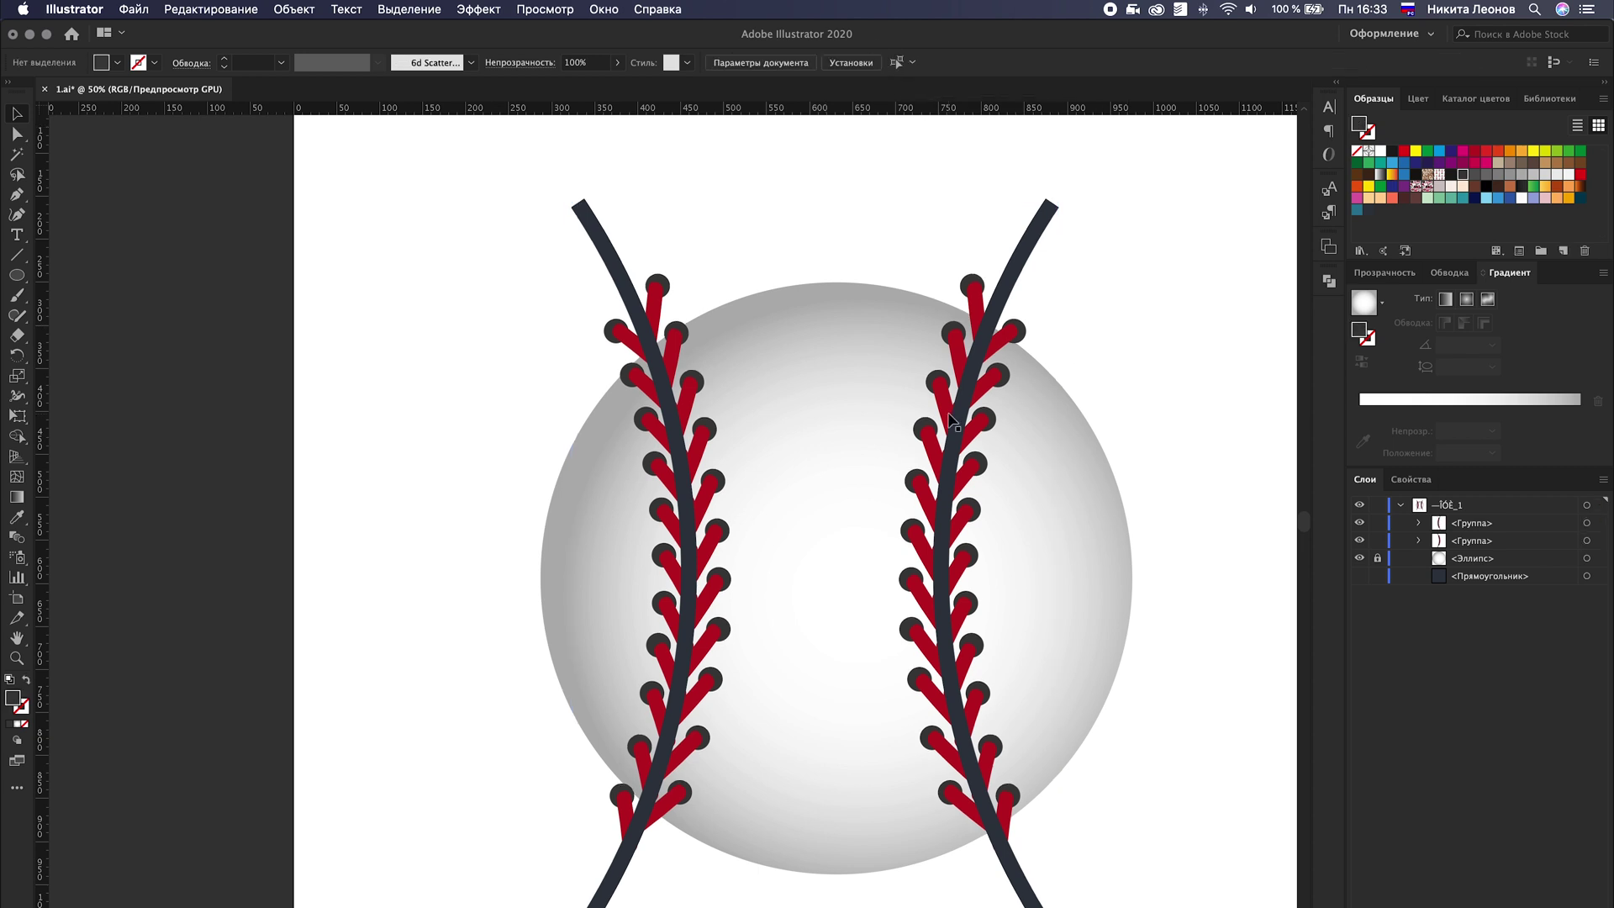
drag(971, 420, 1004, 423)
shift+click(691, 504)
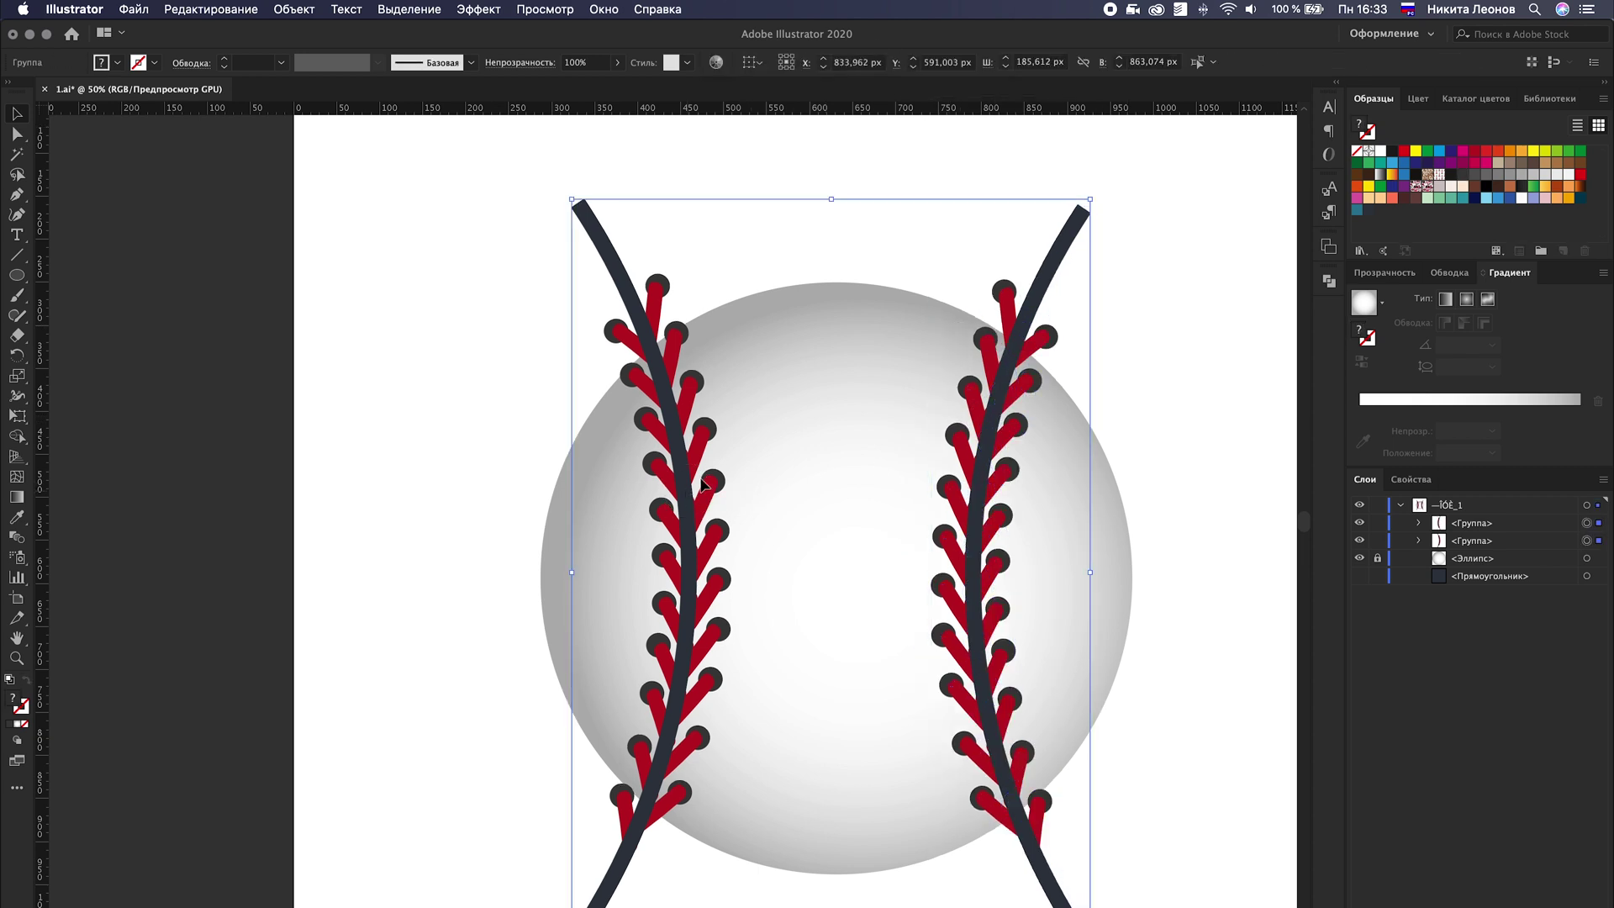
click(876, 63)
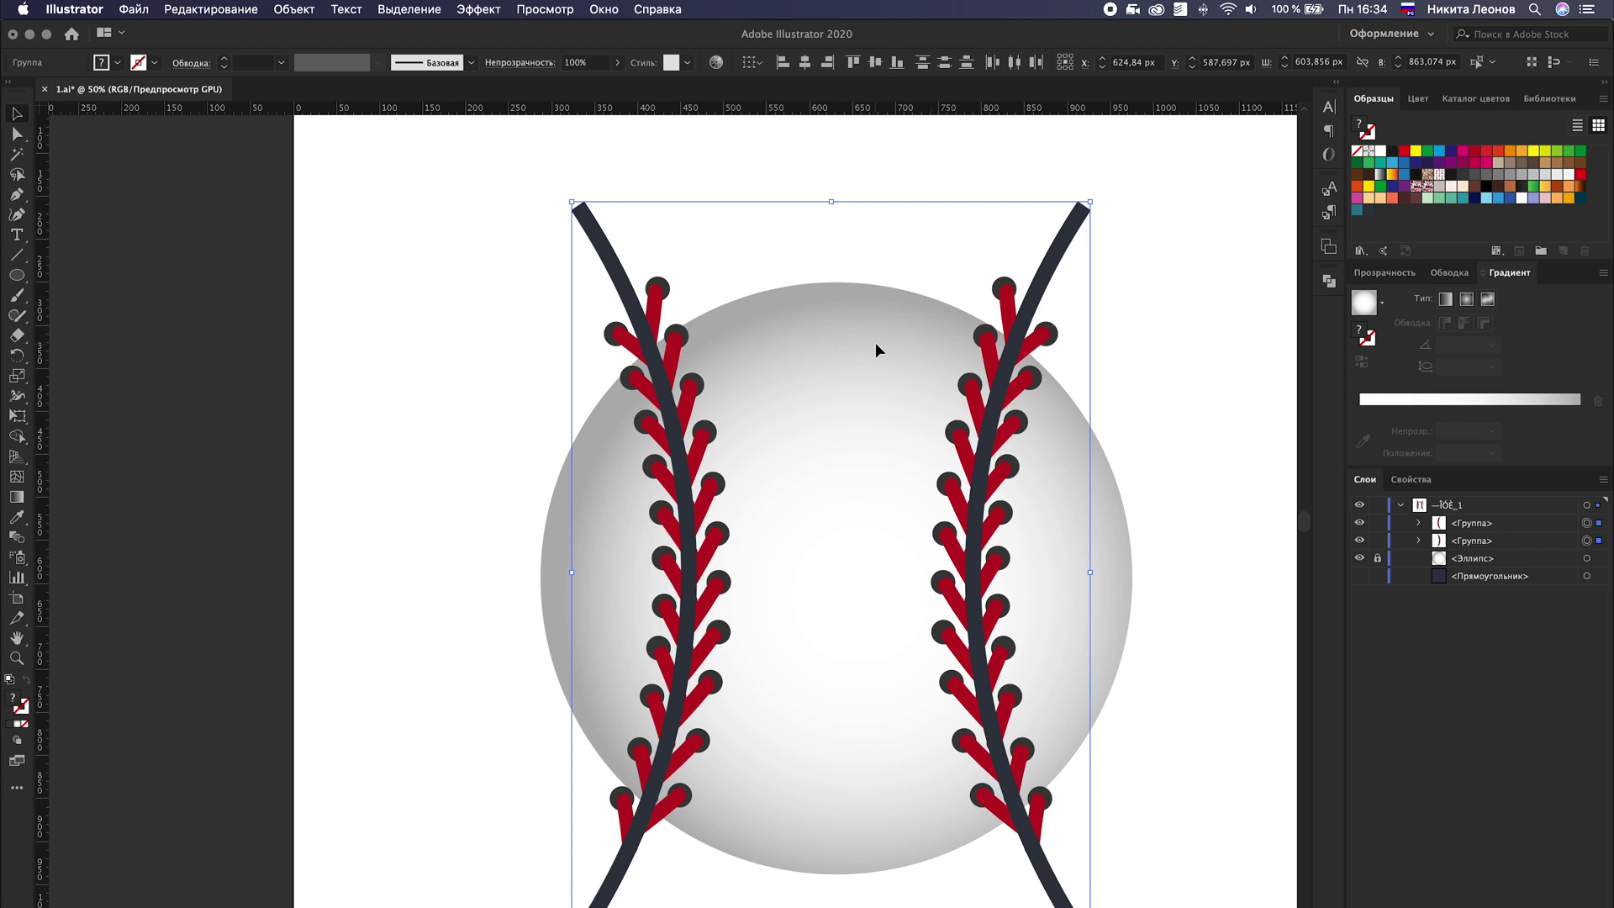
Step: Group the two seams and centre both the group and the unlocked ball horizontally and vertically on the artboard
key(super+g)
shift+click(1600, 542)
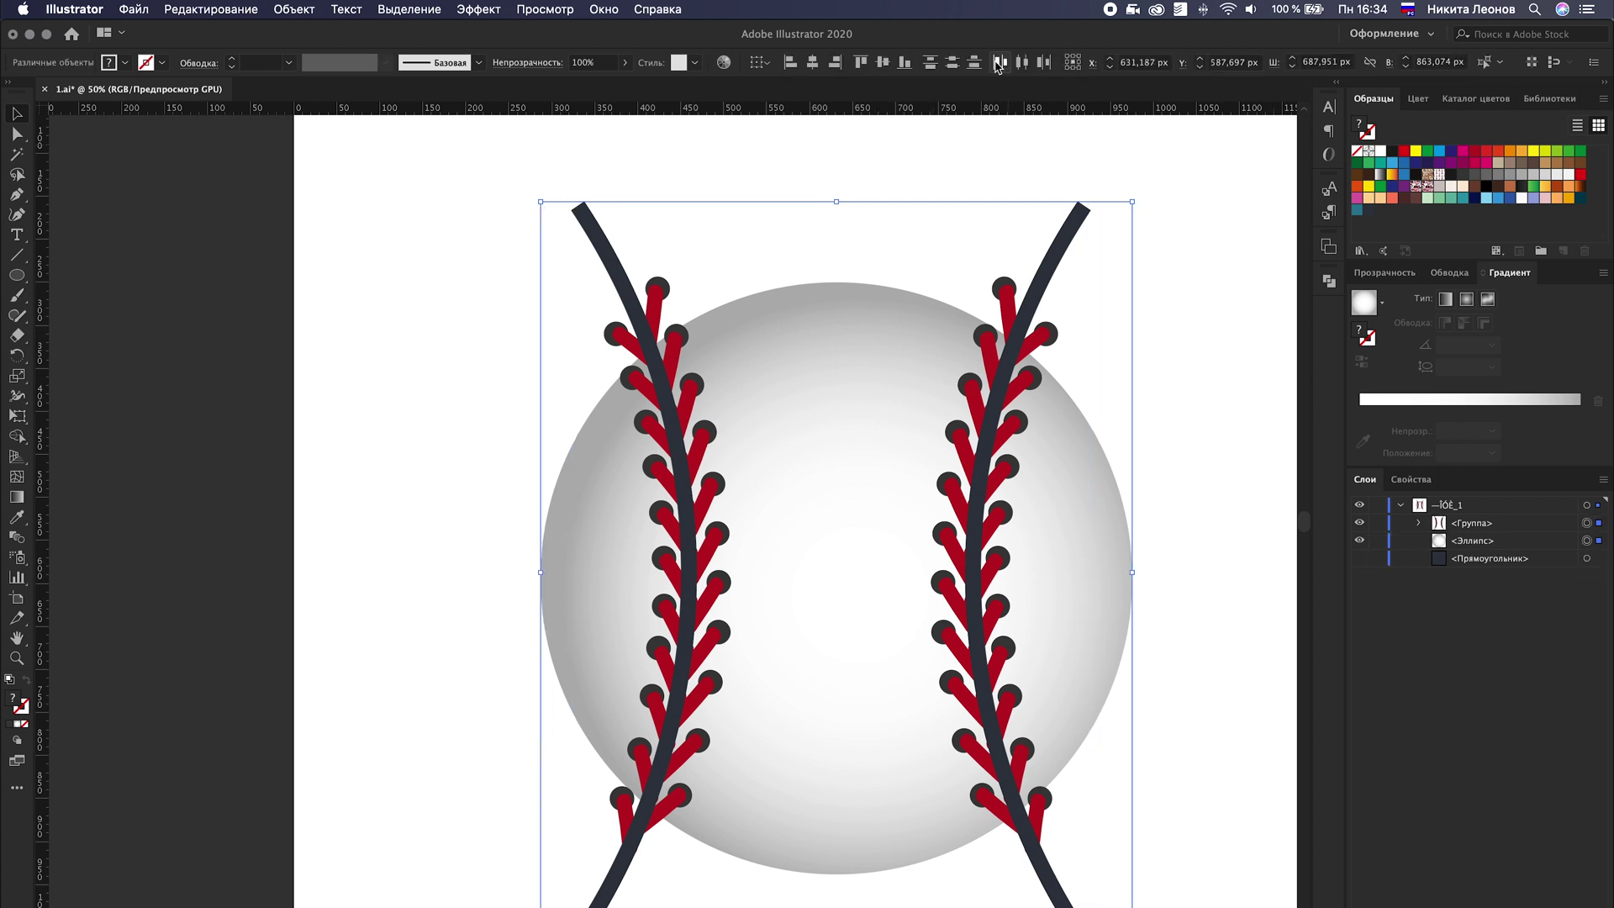
click(759, 62)
click(820, 118)
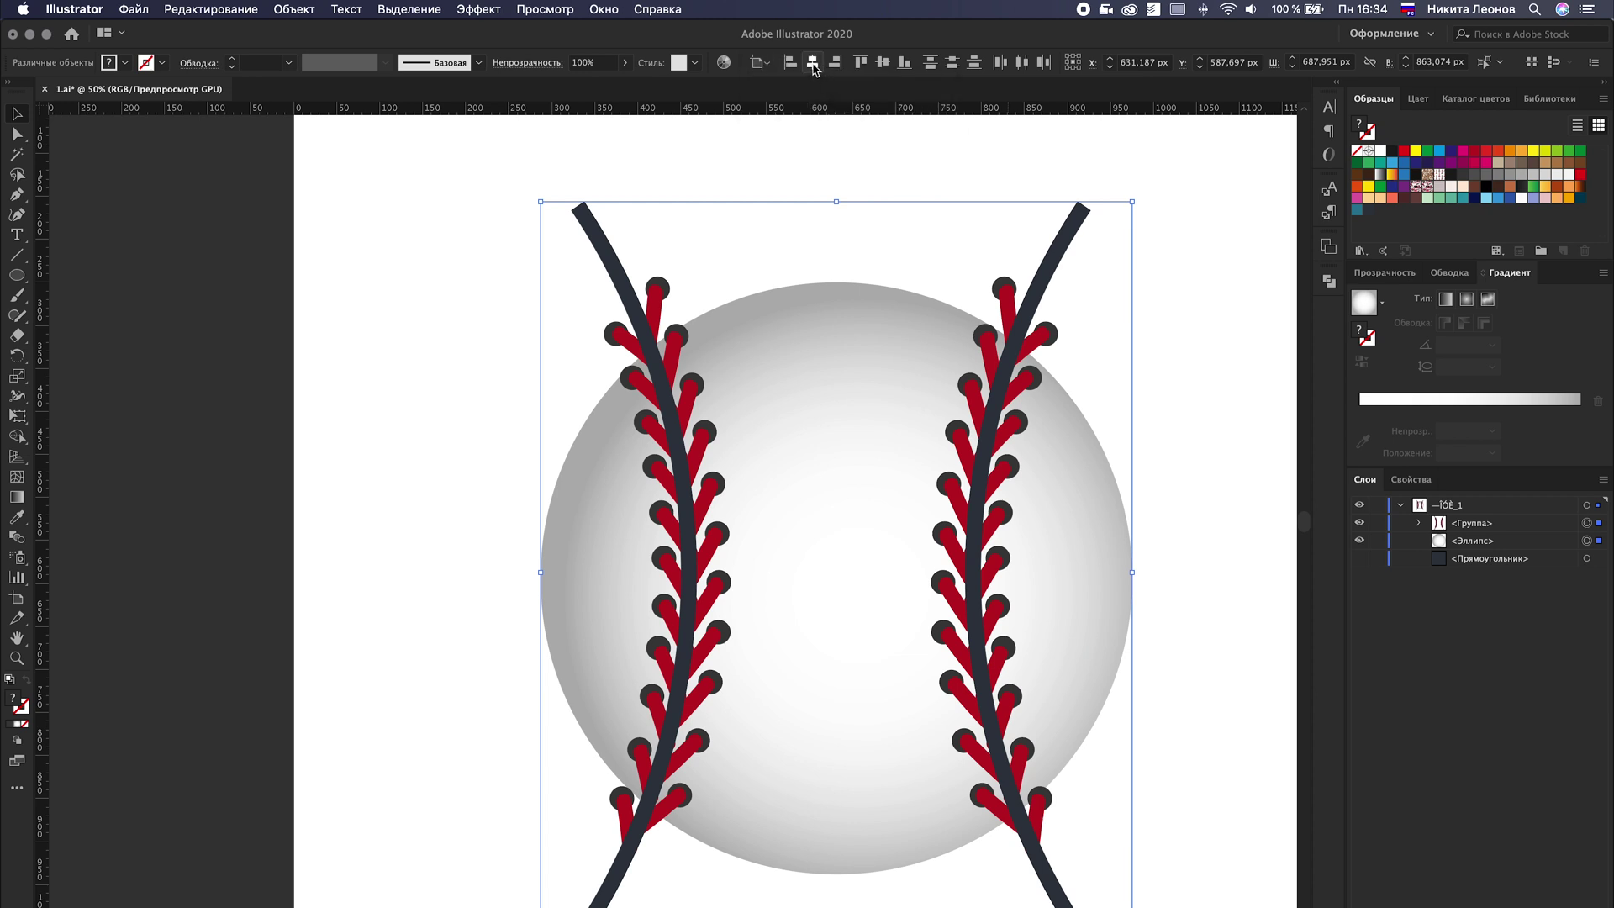
click(812, 62)
click(883, 63)
Step: Copy the ball in place above the seam group and use the copy as a clipping mask for the seams
click(1596, 542)
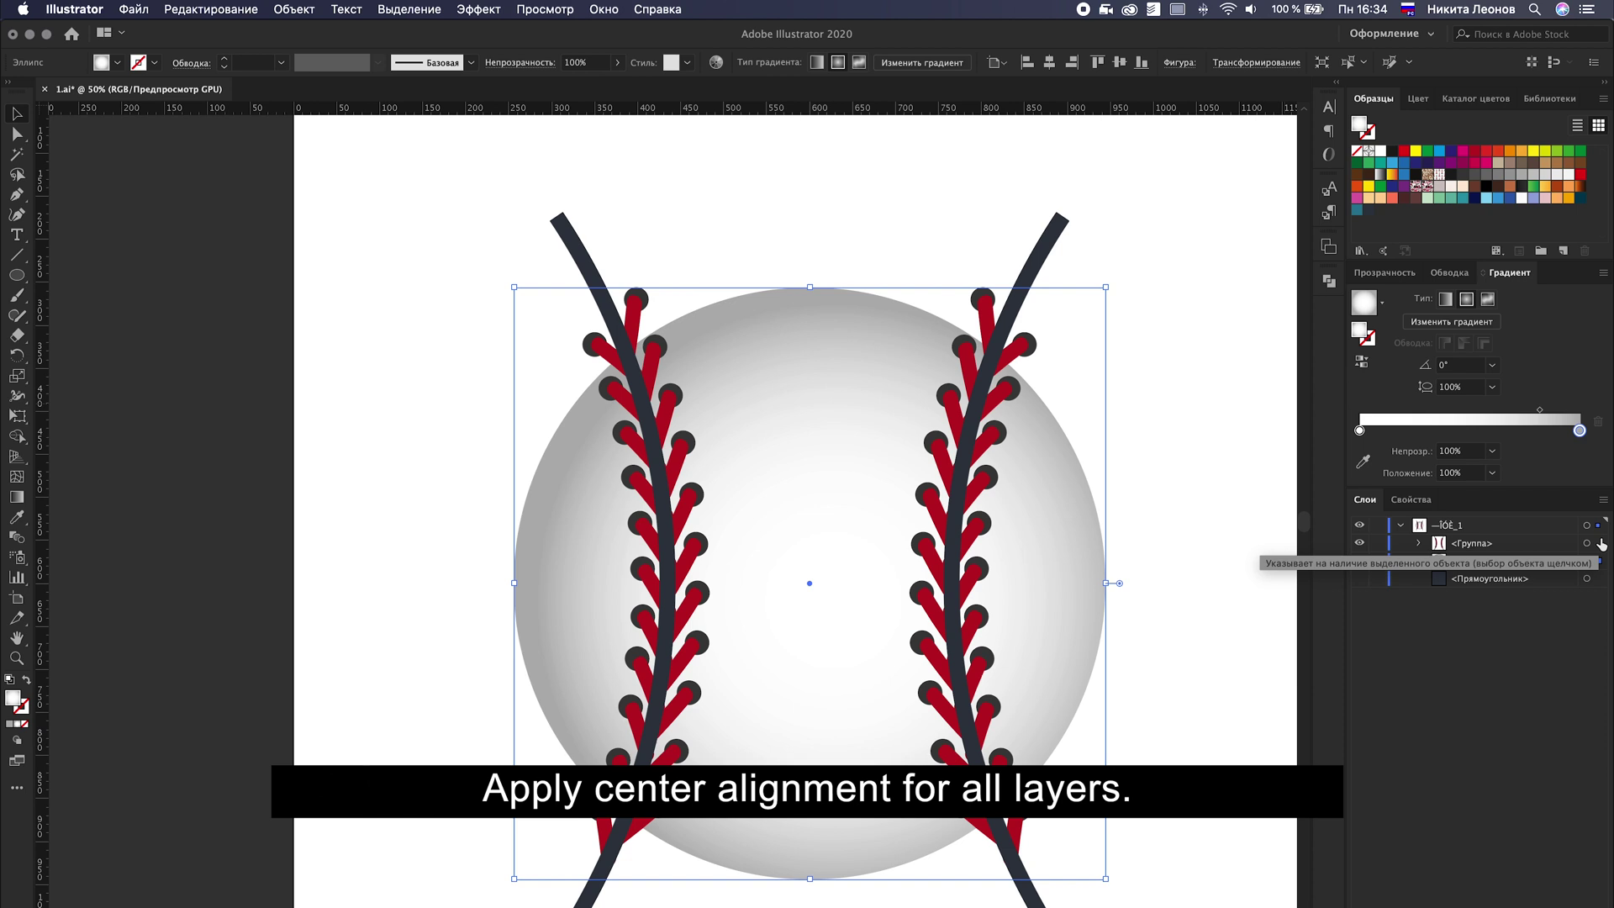
key(super+f)
drag(1460, 562, 1460, 536)
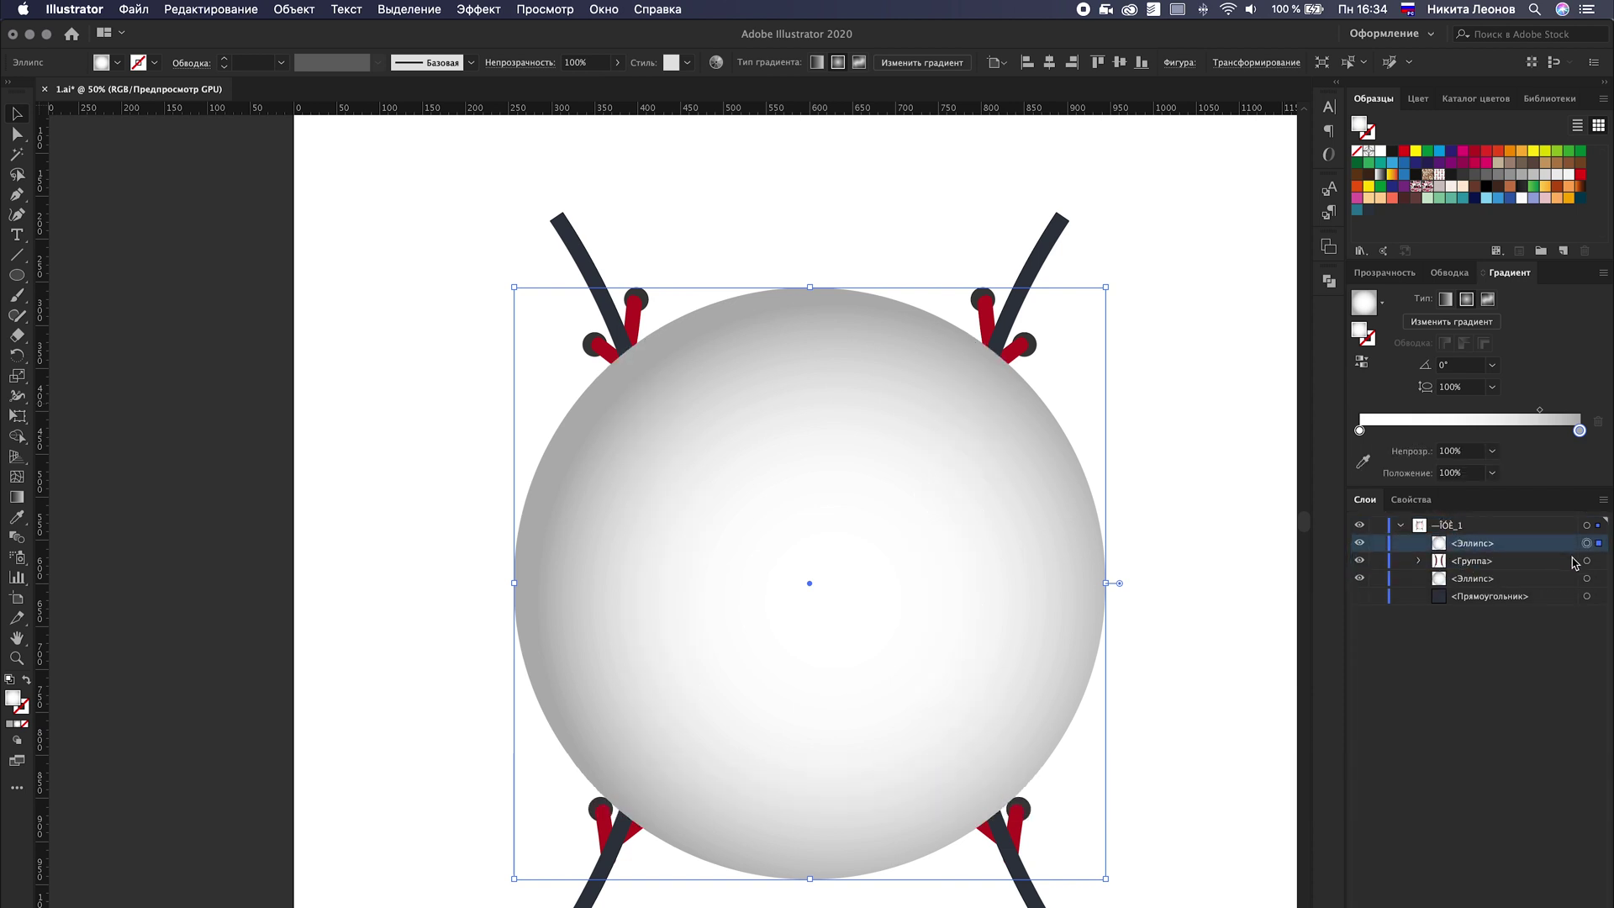
shift+click(1597, 561)
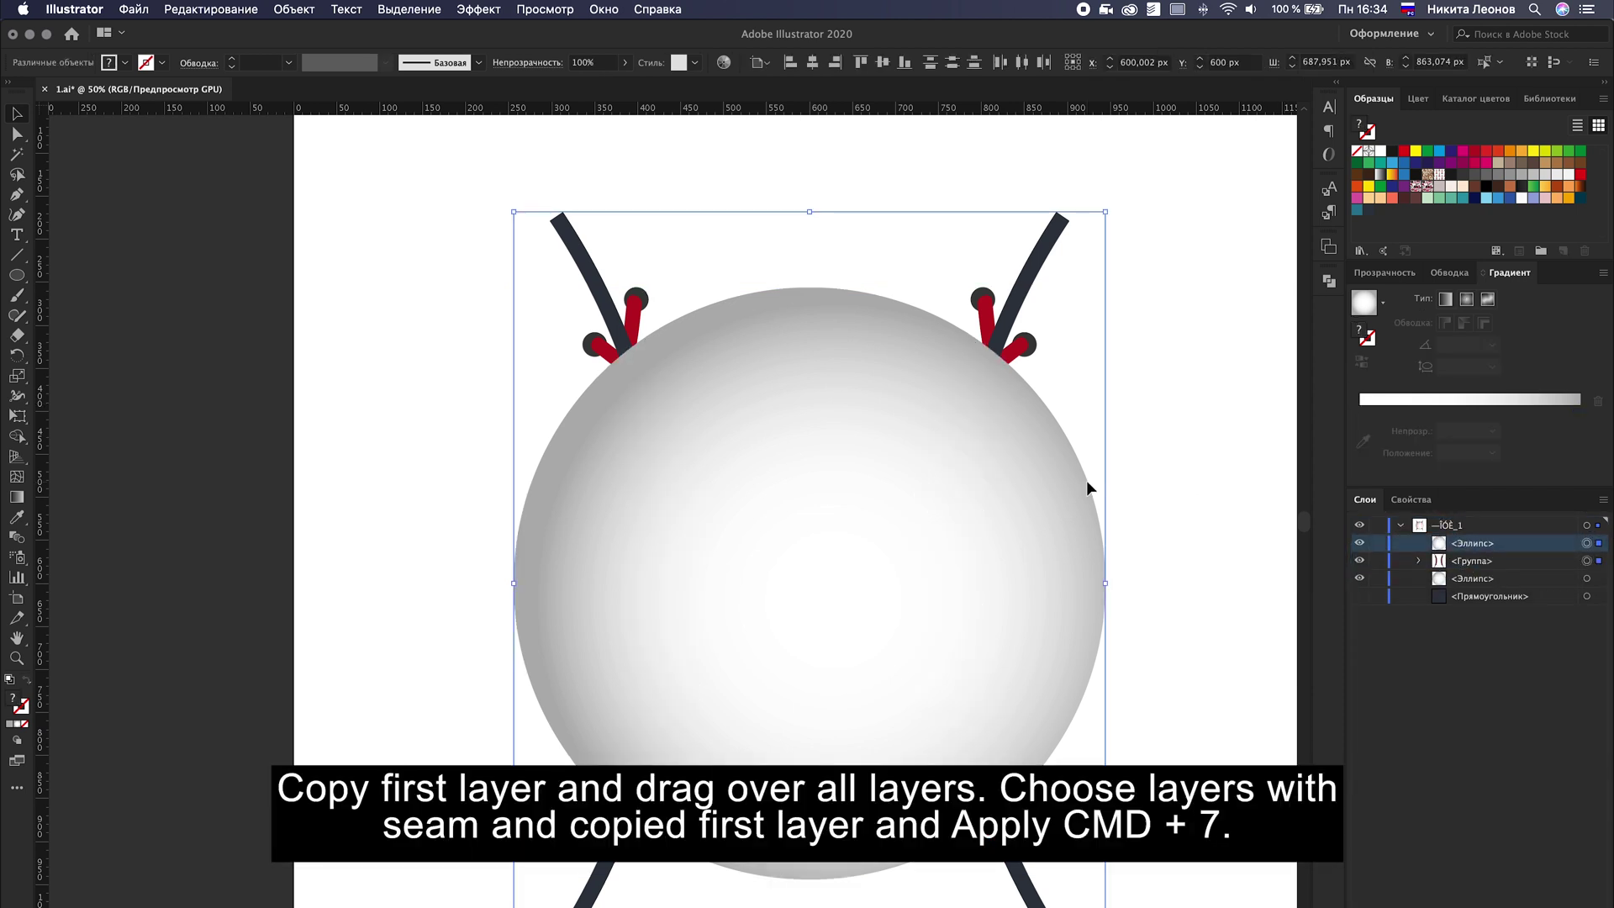
key(super+7)
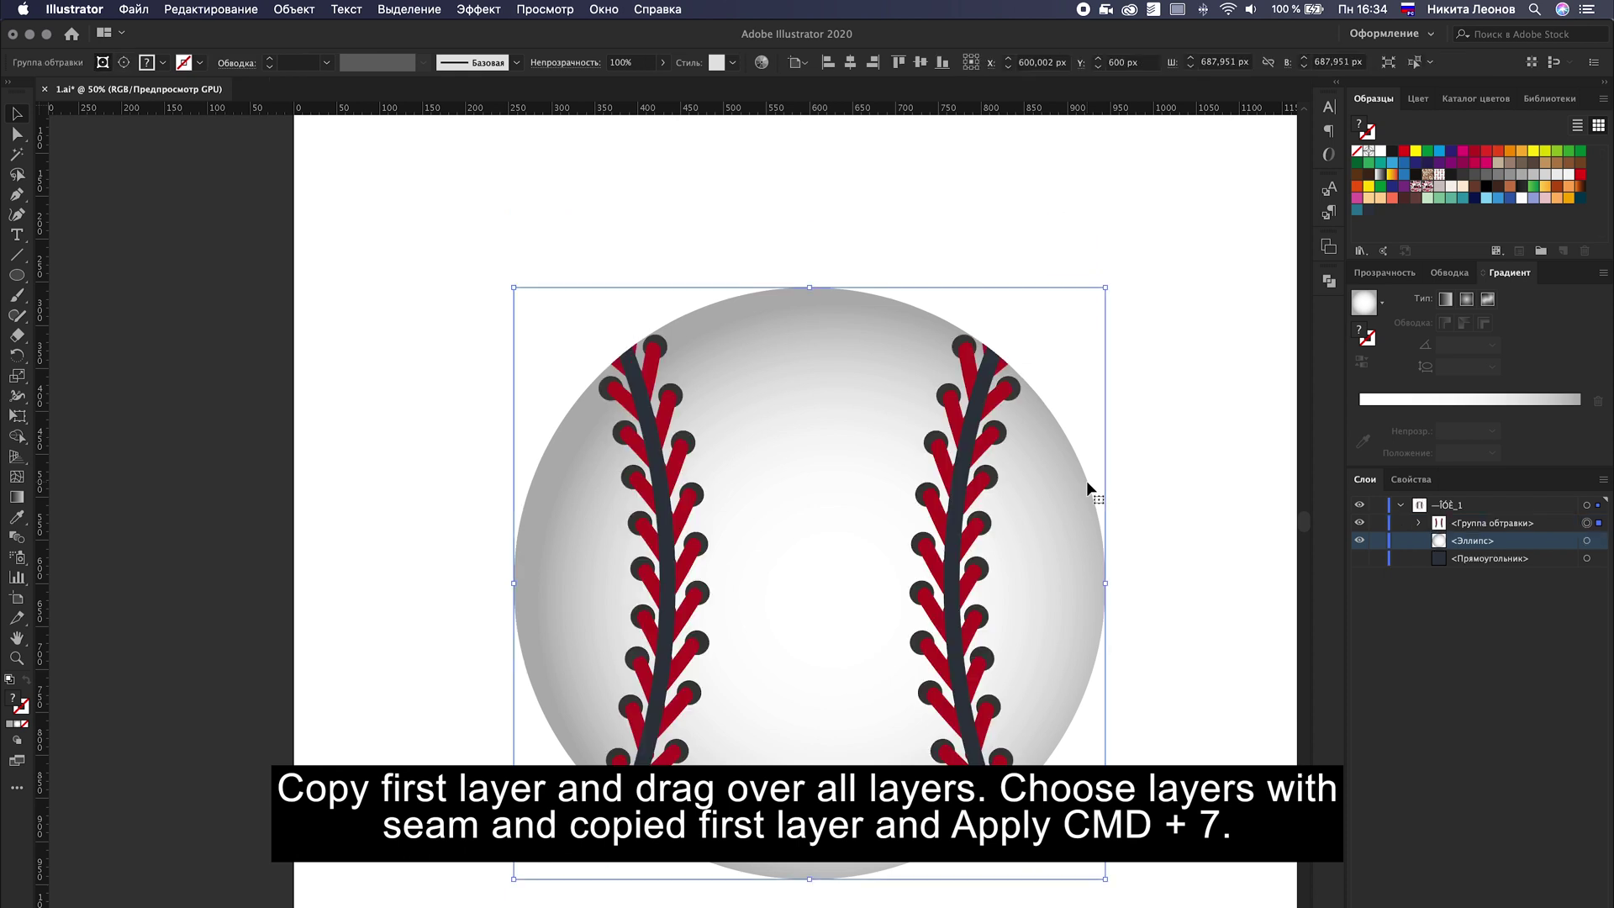
click(1194, 461)
scroll(1026, 469, down, 3)
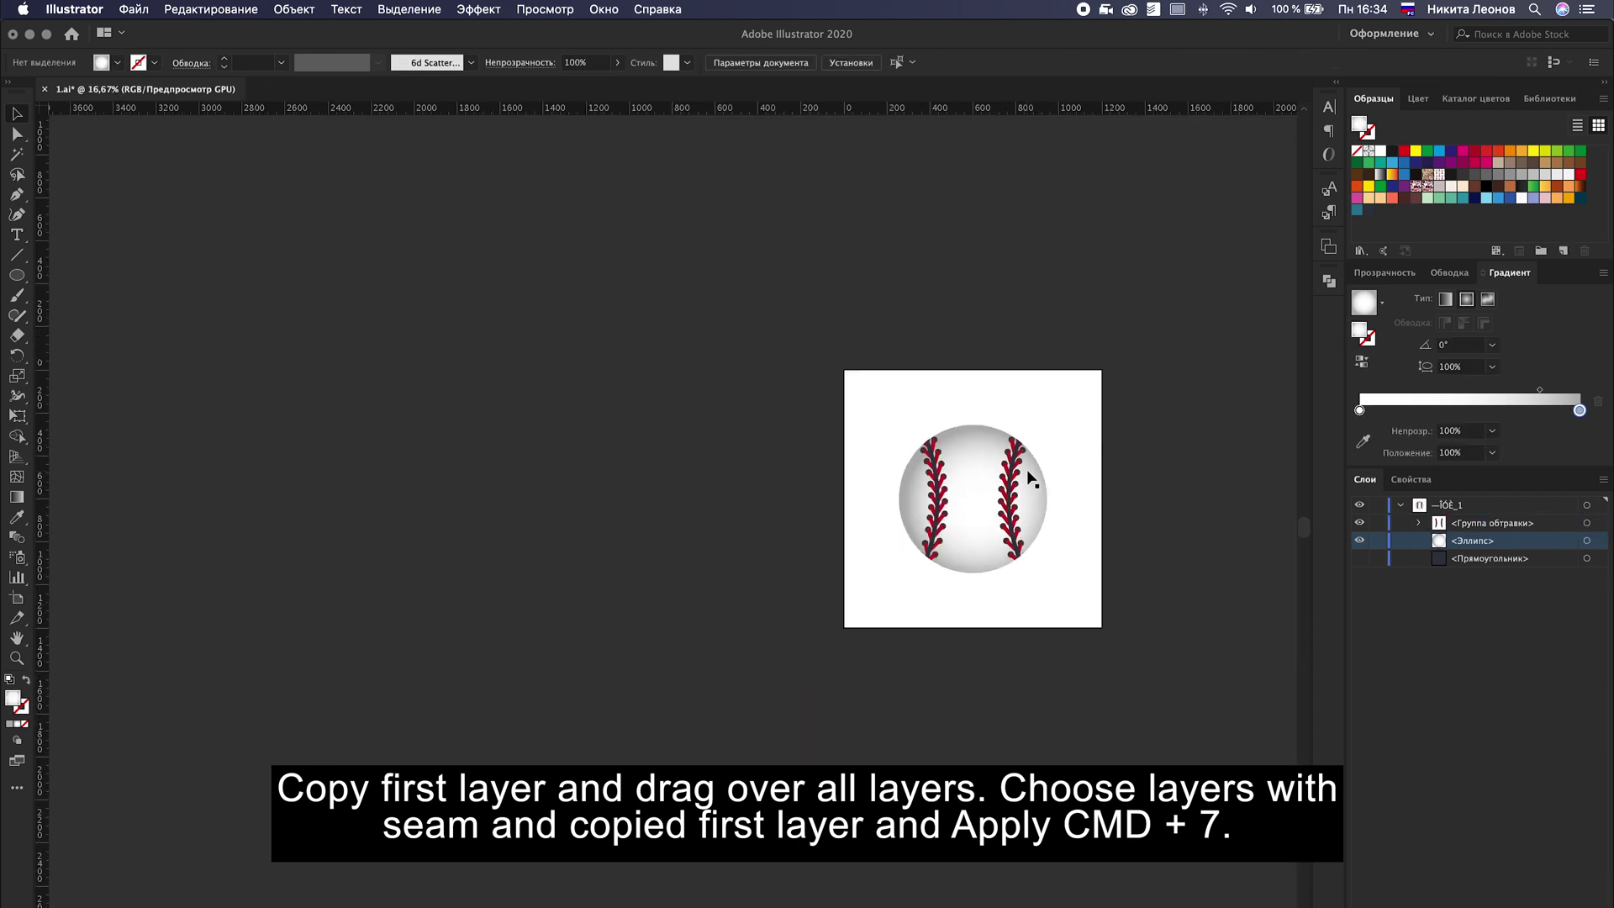
scroll(1057, 477, up, 2)
scroll(1056, 476, right, 3)
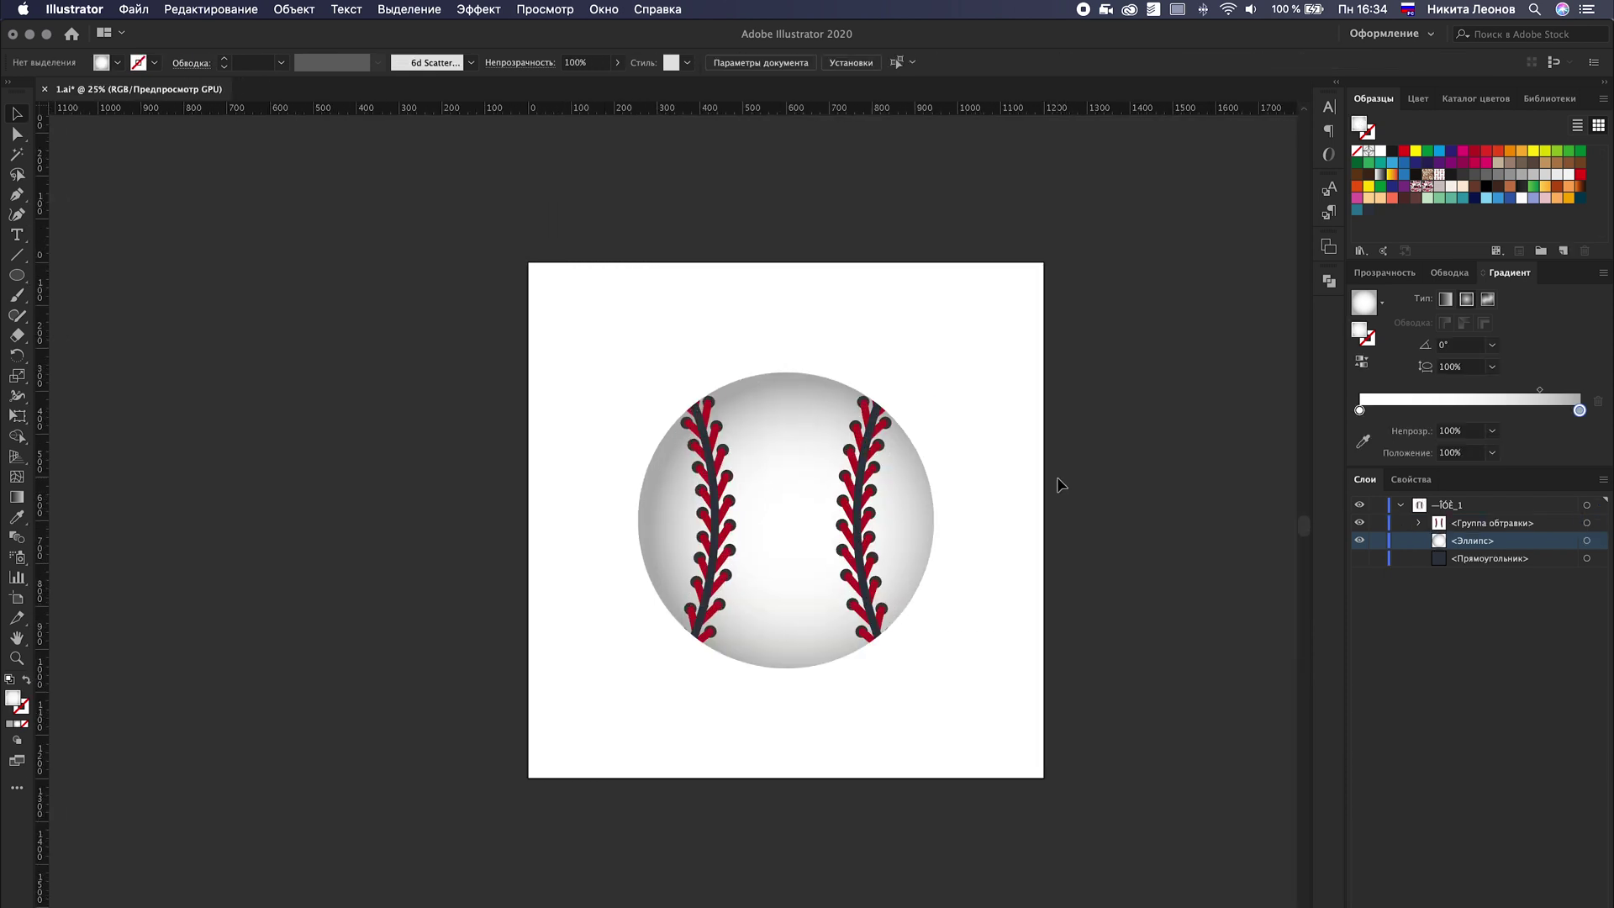
scroll(868, 505, up, 1)
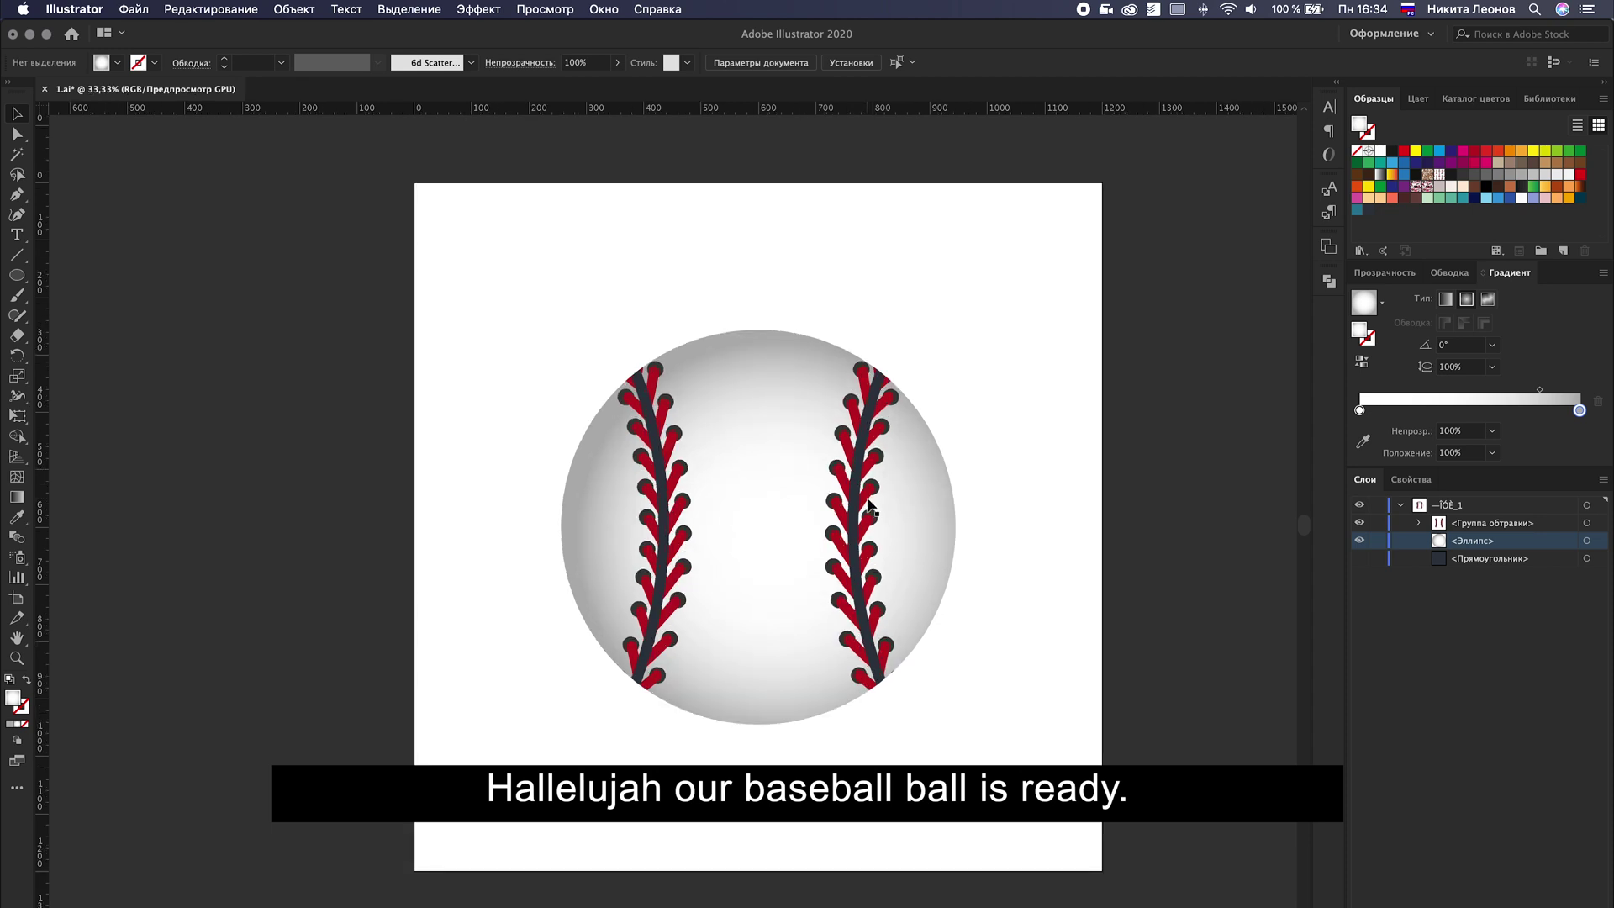